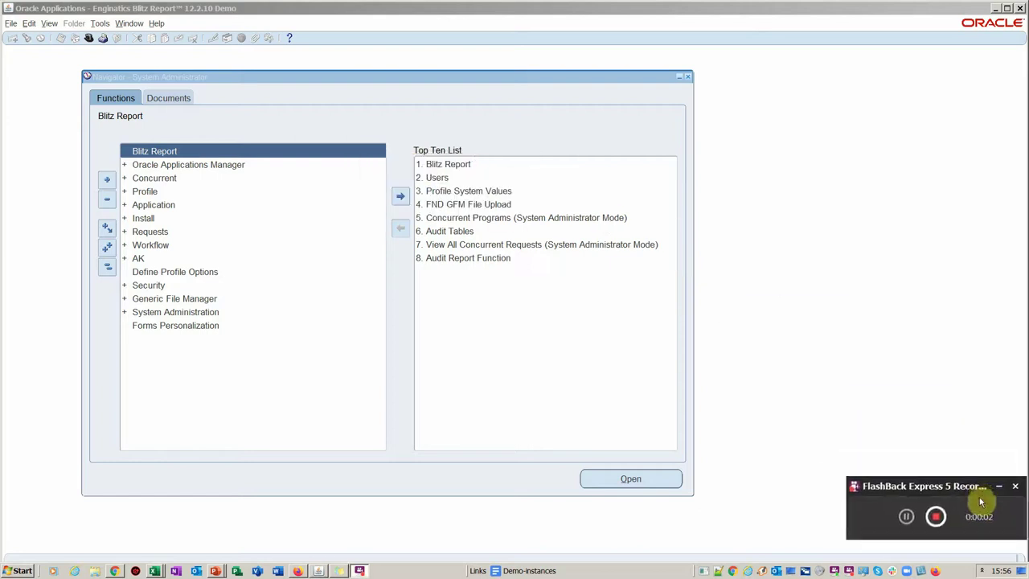
- Switch the responsibility to Receivables, Vision Operations (USA)
left_click(999, 486)
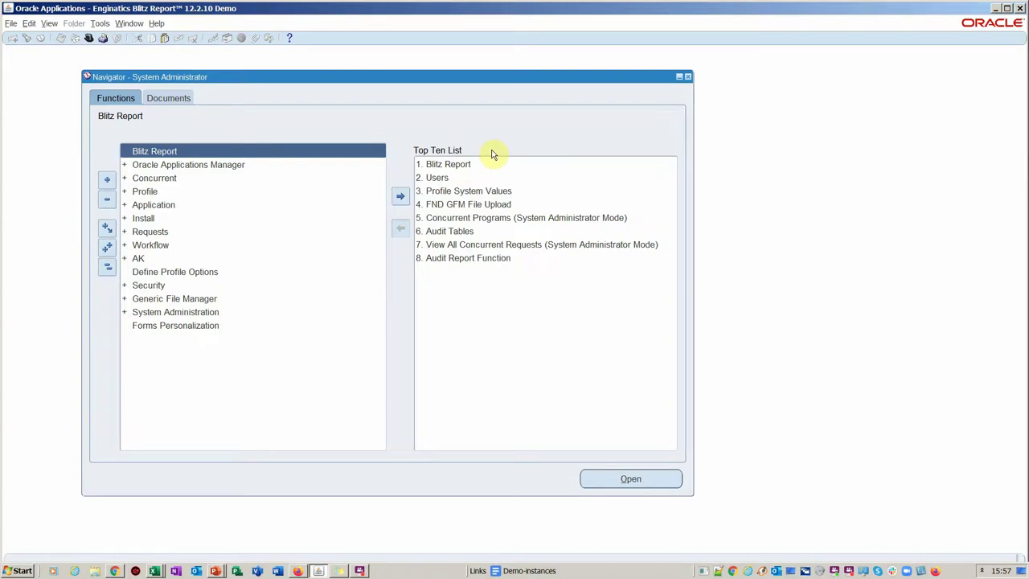
left_click(92, 40)
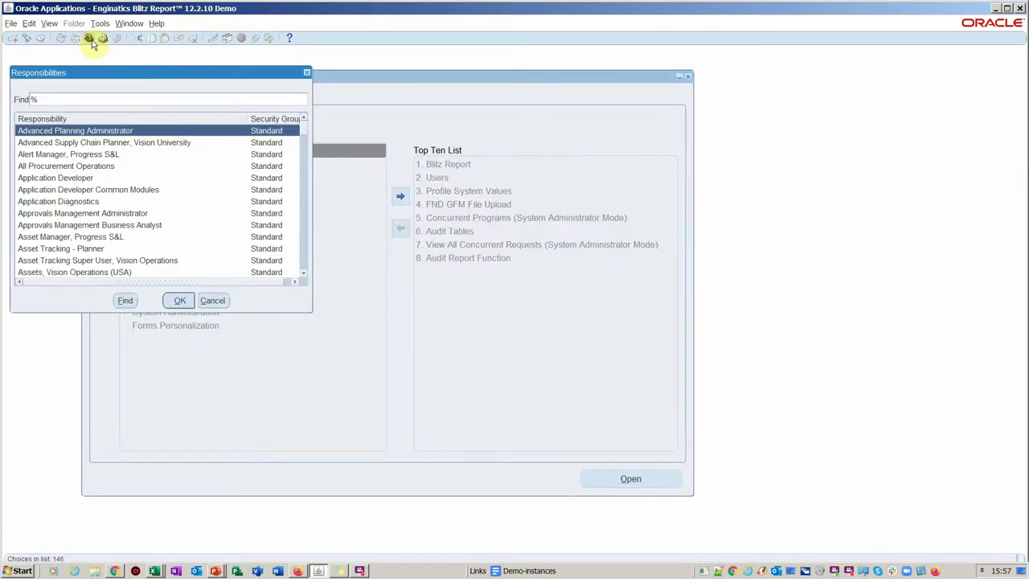
type("re")
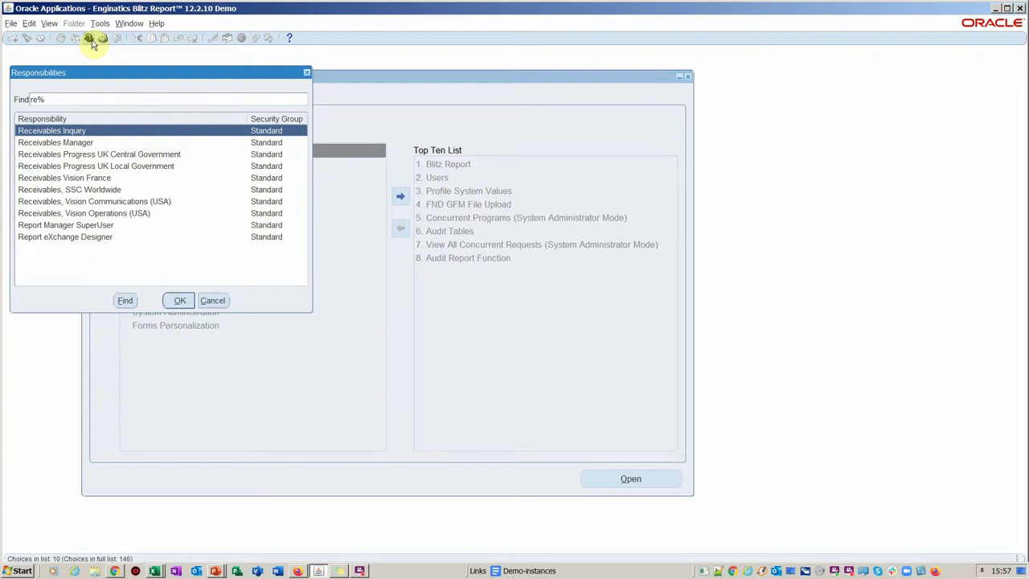
key("Down")
key("Down")
key("Down")
key("Down")
key("Down")
key("Down")
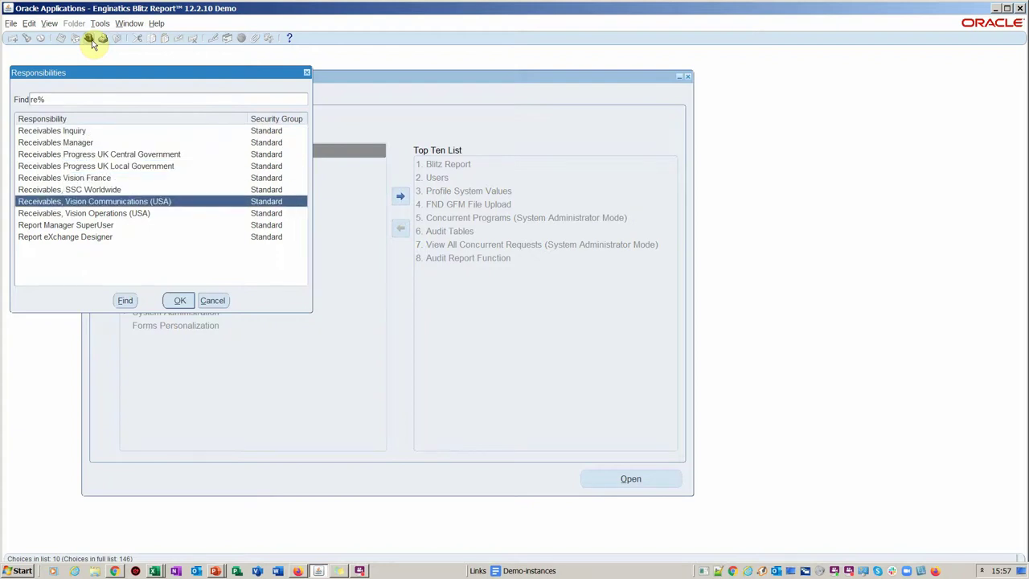
key("Down")
key("Return")
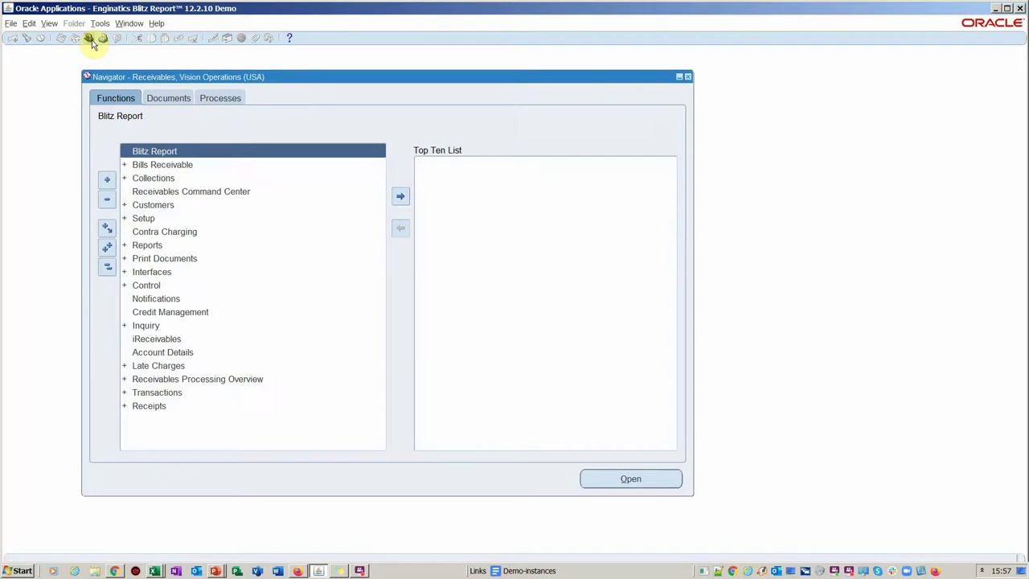
- Switch to Chrome, open the Receivables Command Center of the Receivables Manager, and view its Outstanding Receivables dashboard
key("alt+Tab")
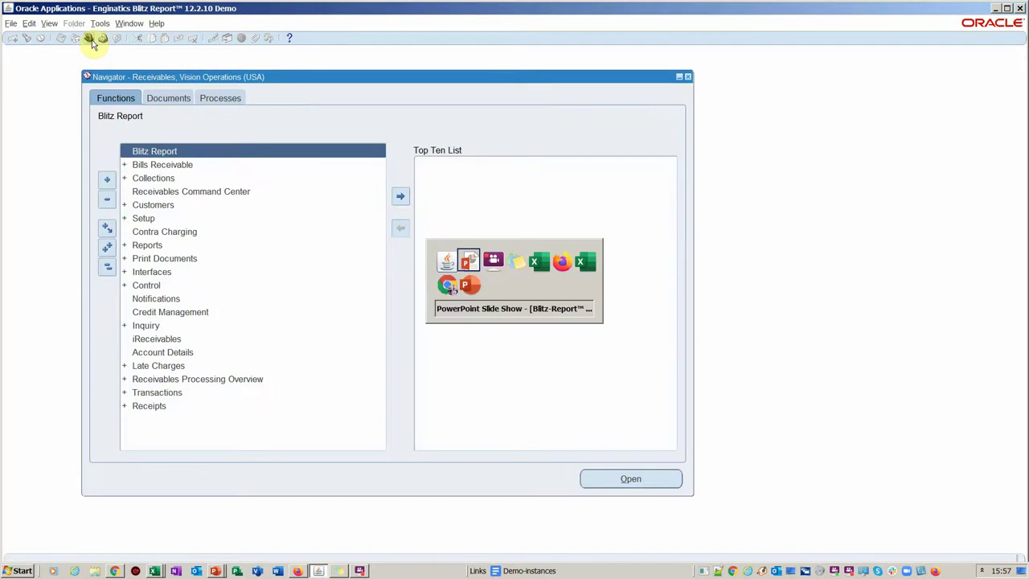
key("alt+Tab")
key("alt+Tab")
key("alt+Tab")
key("alt+Tab")
key("alt+Tab")
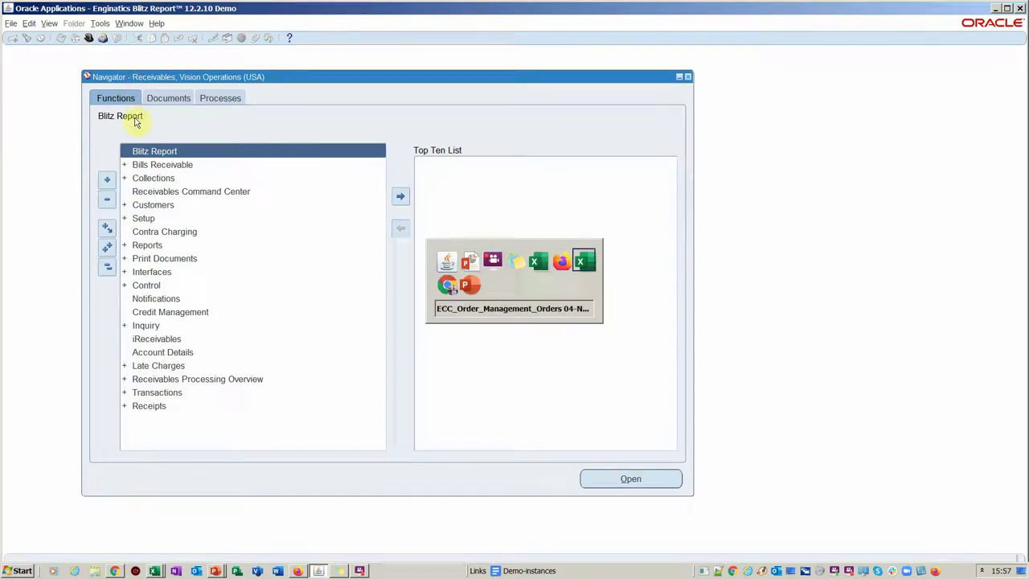
key("alt+Tab")
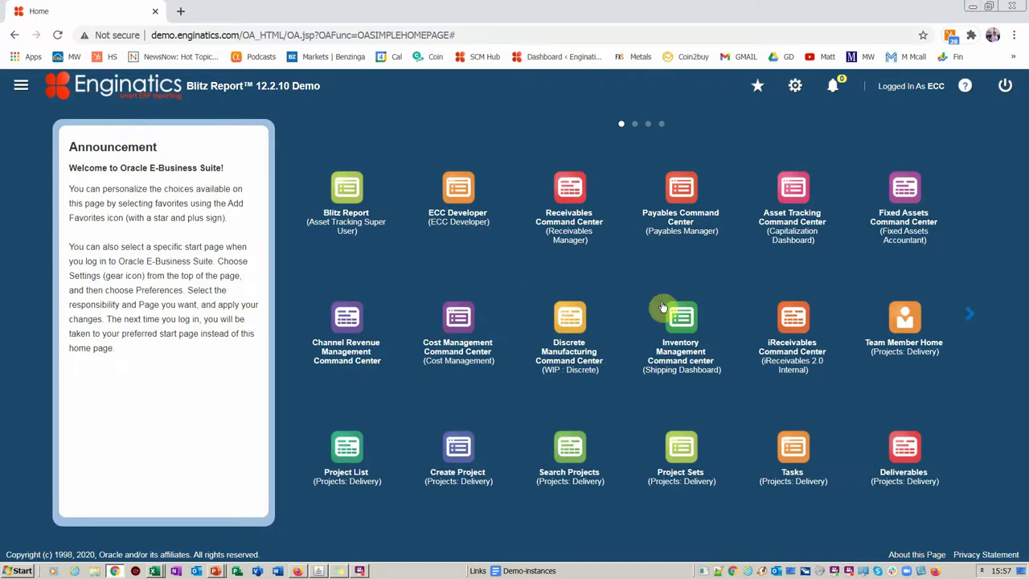
left_click(570, 193)
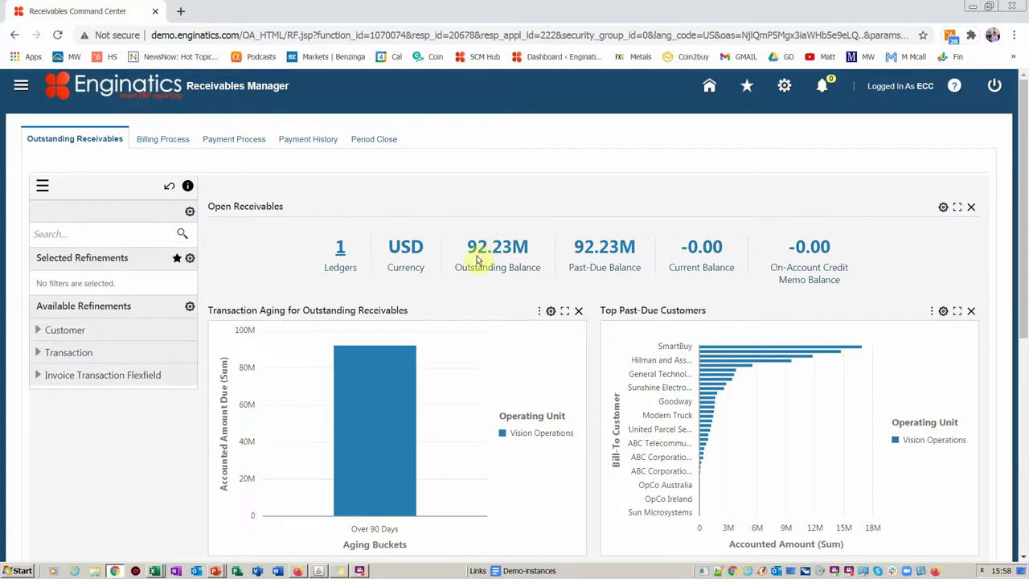
scroll(478, 259, "down", 1)
scroll(480, 260, "up", 1)
- Switch back to Oracle Applications, open Blitz Report, and look up the Outstanding Receivables report by searching for "ecc receivables,"
key("alt+Tab")
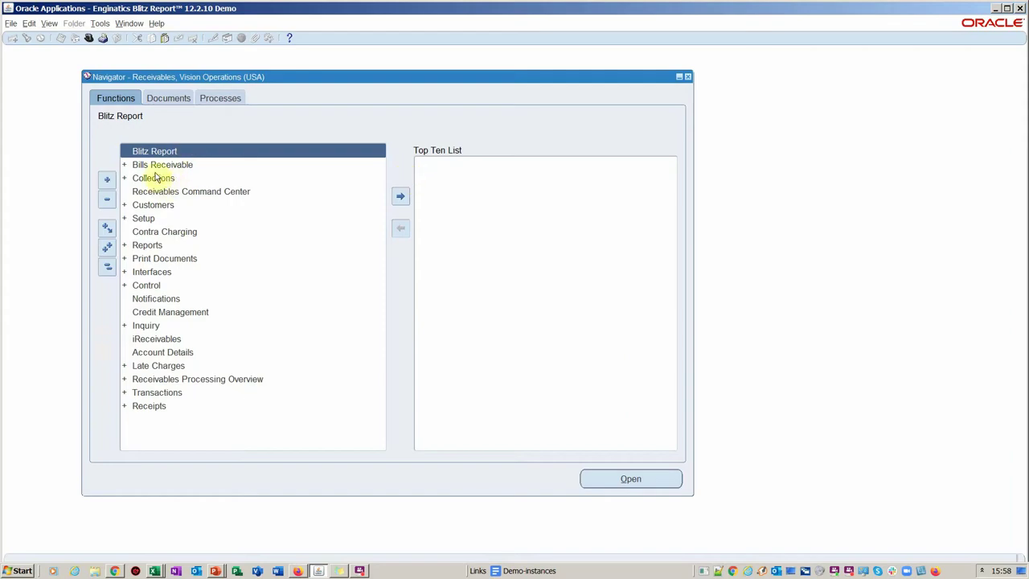
double_click(160, 151)
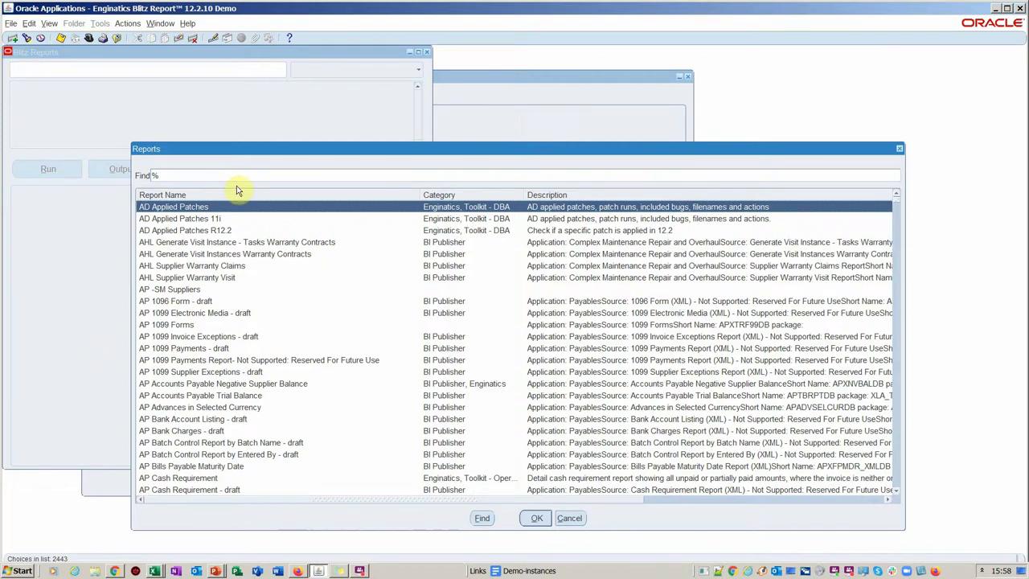
type("ecc")
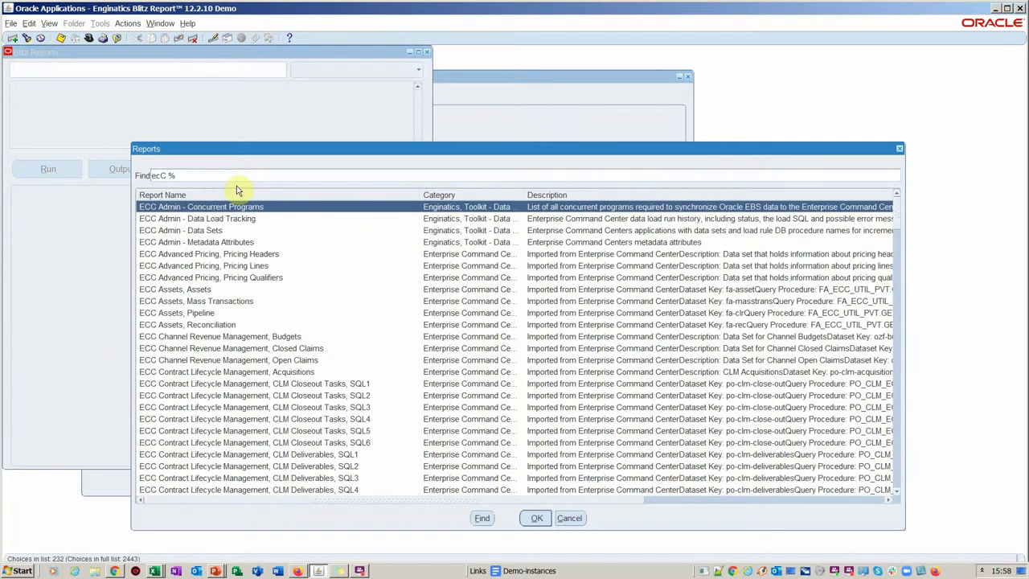
type(" receivables,")
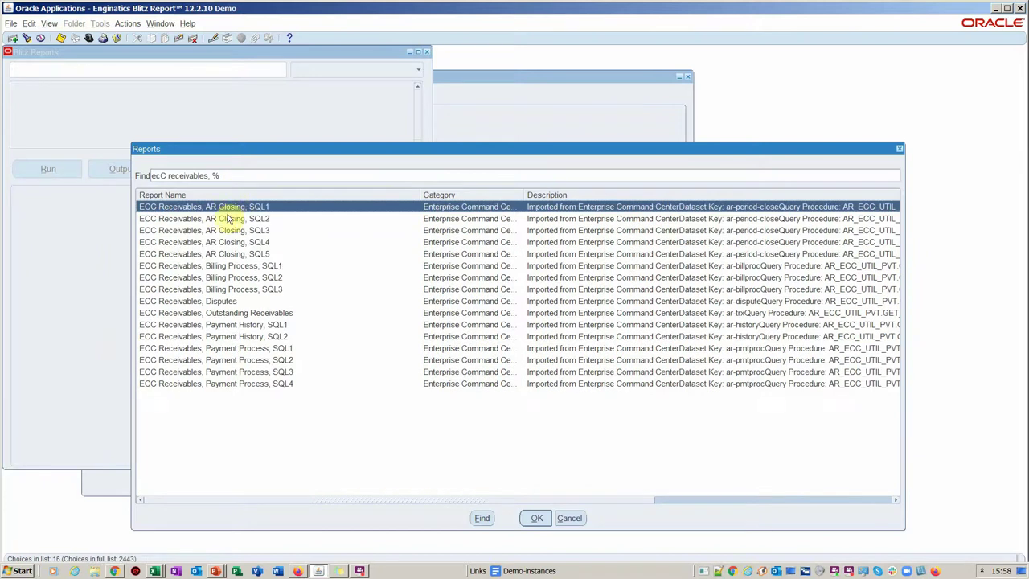
left_click(226, 314)
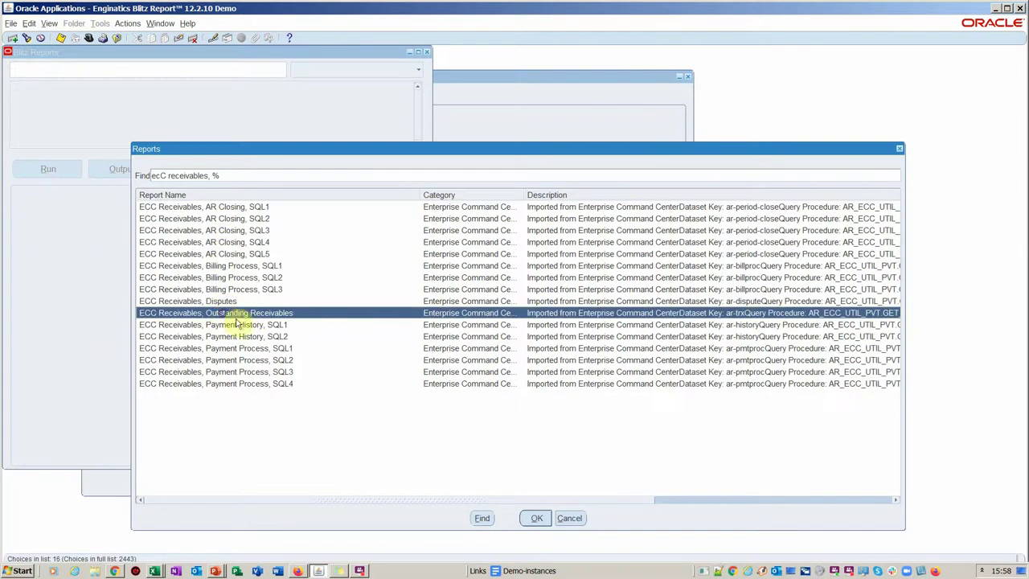
left_click(571, 519)
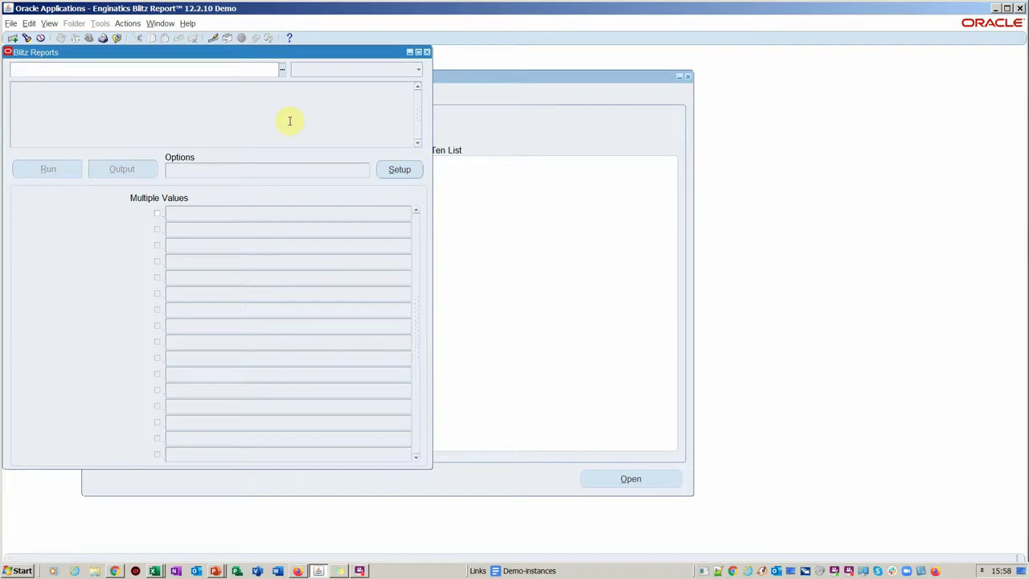
- Open the Blitz Reports setup and start a report import
left_click_drag(267, 54, 582, 87)
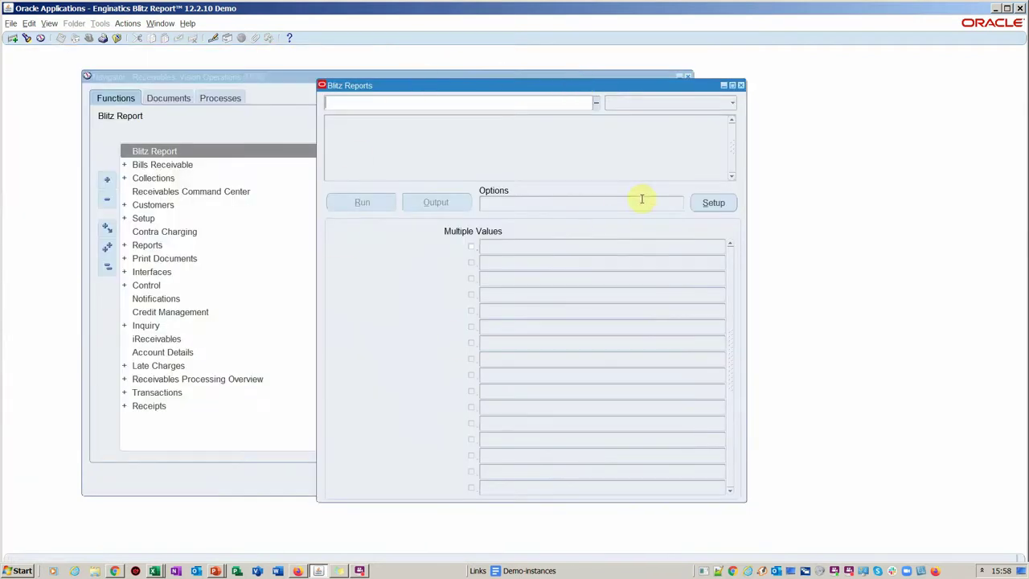
left_click(711, 203)
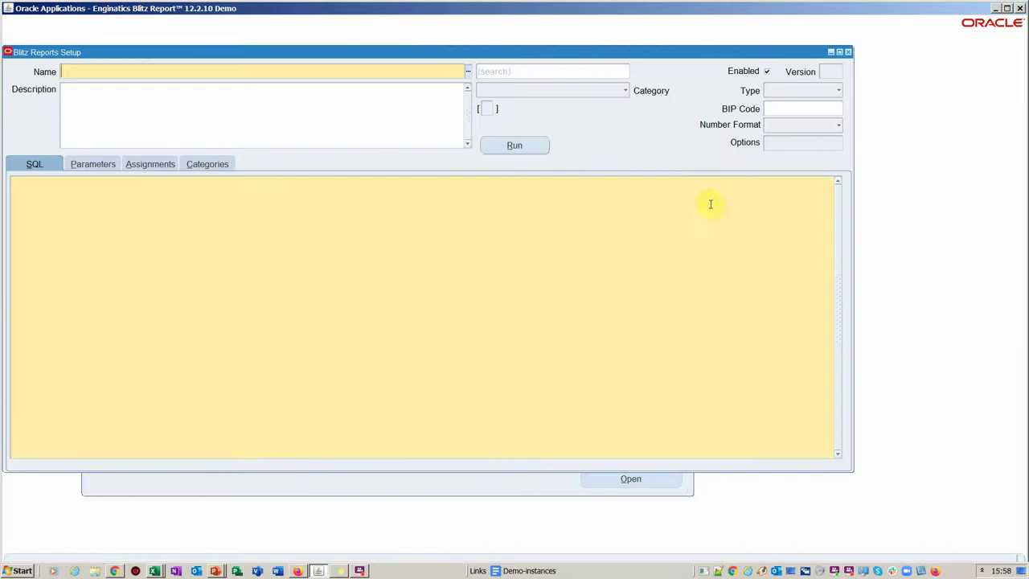
left_click_drag(217, 56, 334, 118)
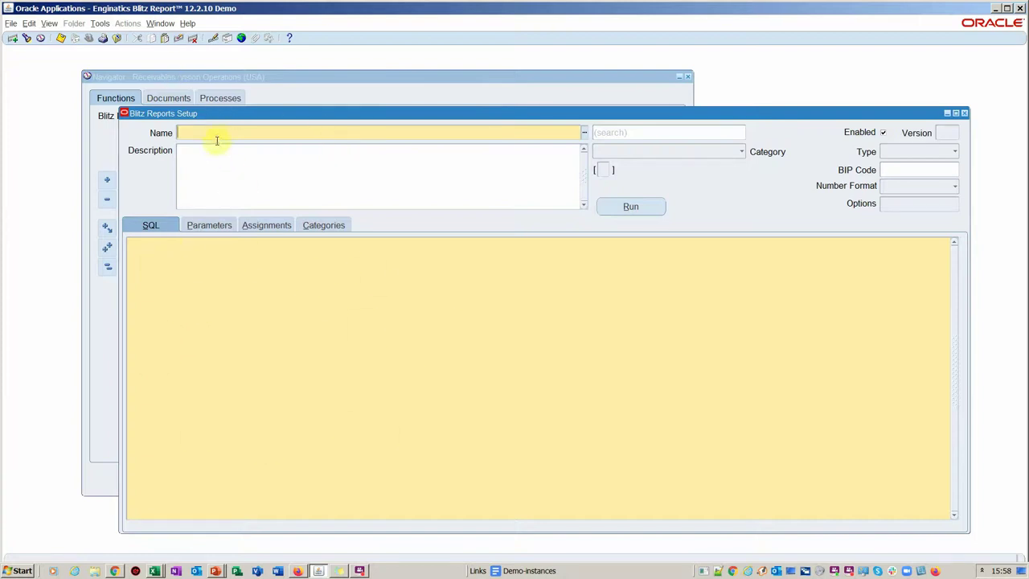
left_click(100, 23)
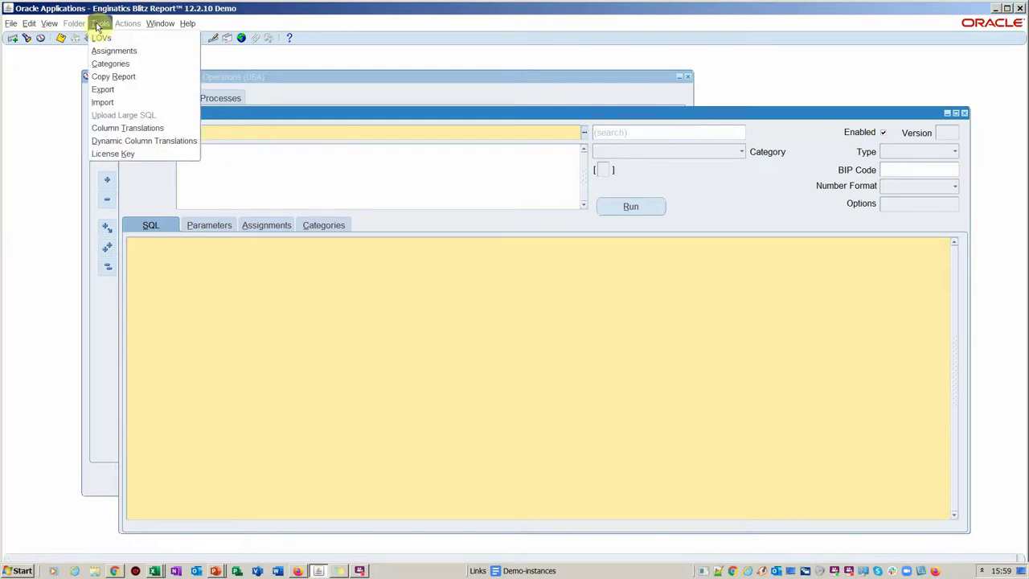
left_click(103, 103)
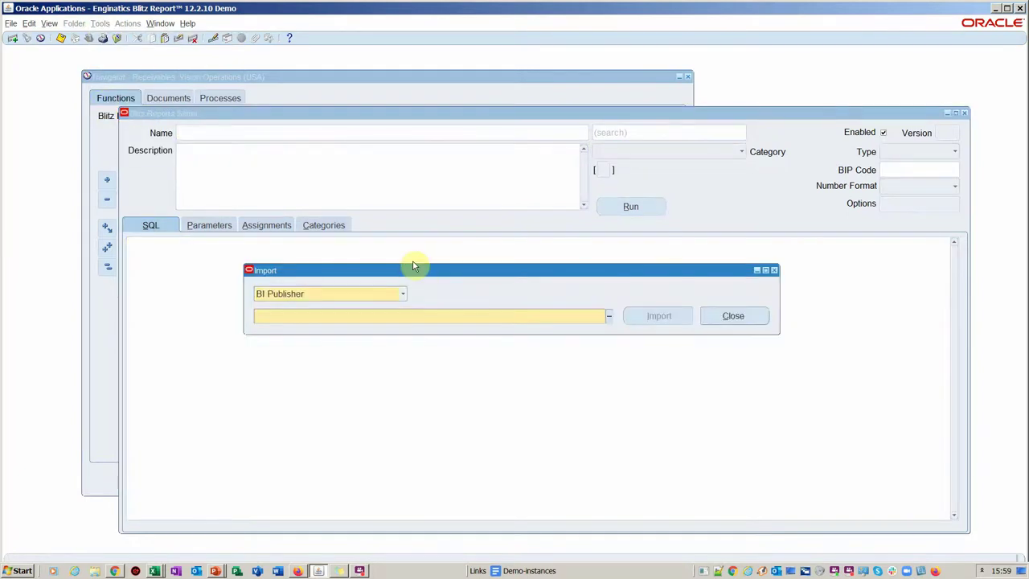
- Set the import source to Enterprise Command Center, filter its datasets by "receivables," and select Receivables, Outstanding Receivables
left_click_drag(429, 271, 596, 279)
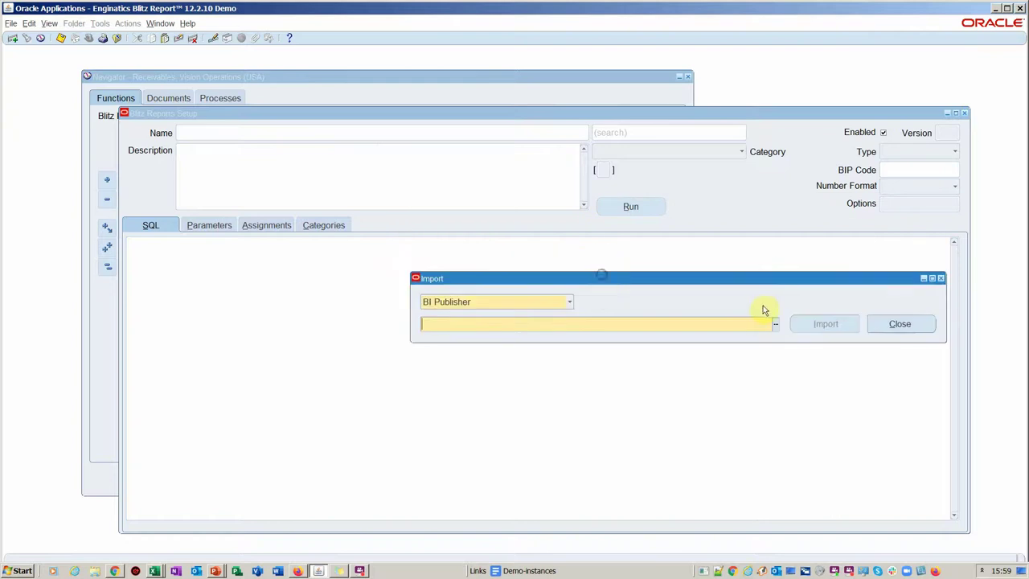
left_click(570, 305)
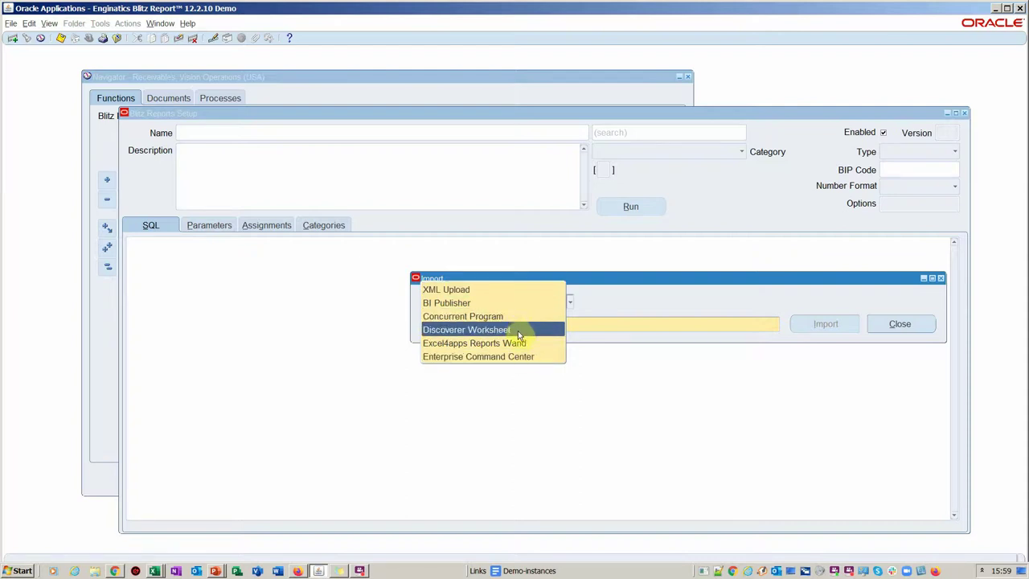
left_click(519, 357)
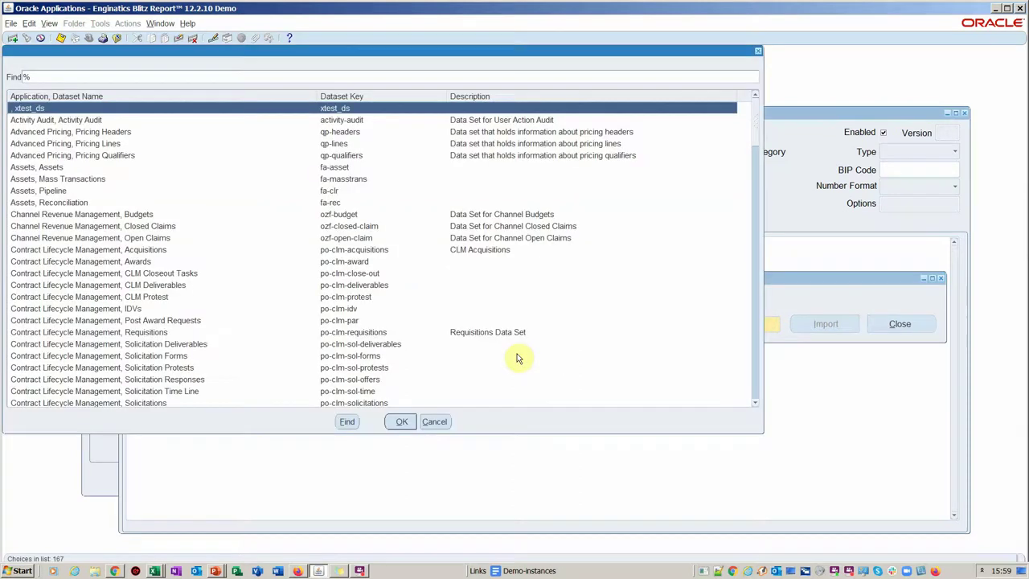
left_click_drag(332, 54, 555, 98)
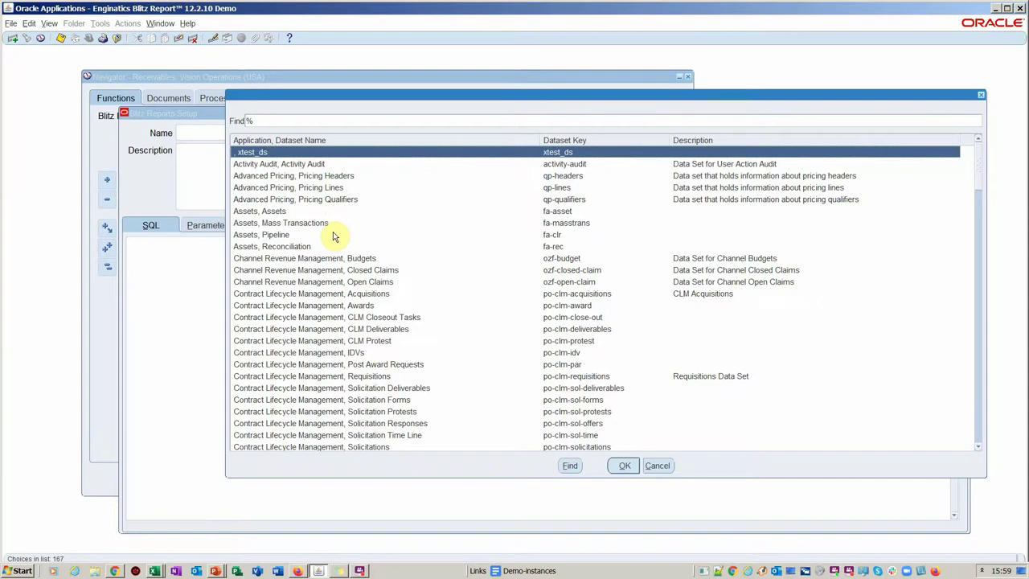
type("receivables,")
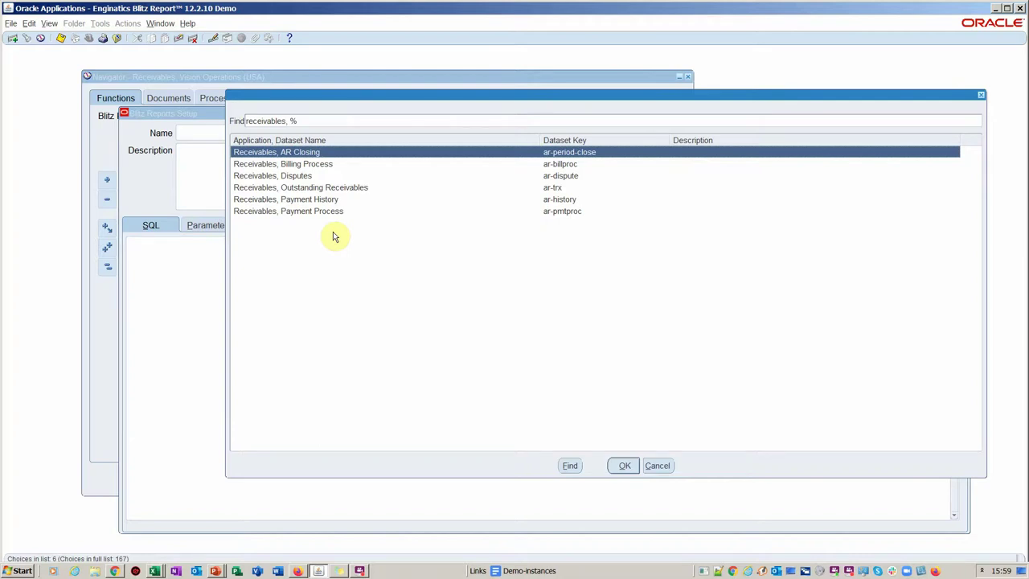
left_click(348, 192)
- Switch to Chrome and export all records of the Receivables Command Center's Transaction List as a comma-separated CSV file
key("alt+Tab")
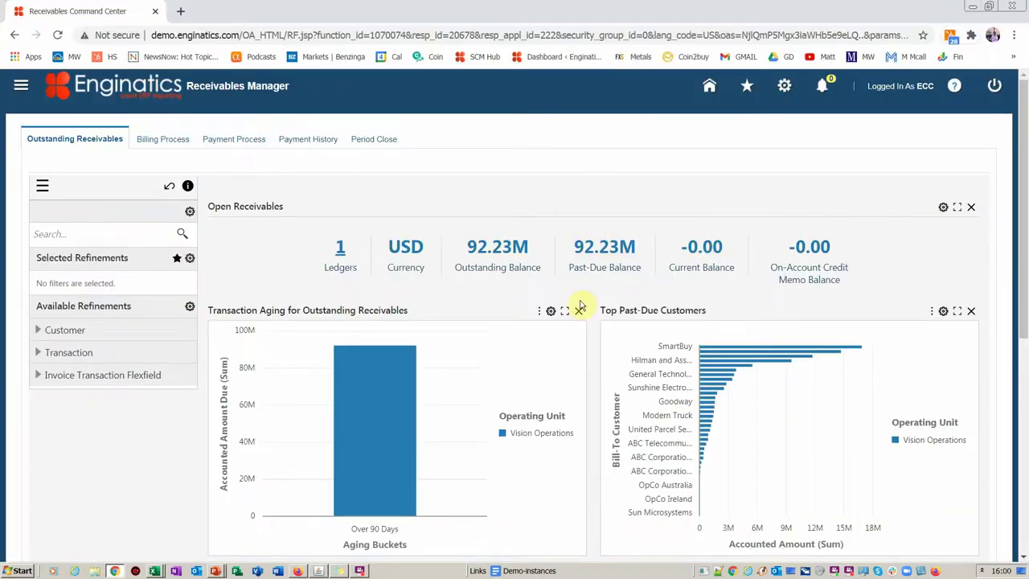
scroll(830, 248, "down", 3)
scroll(818, 350, "down", 1)
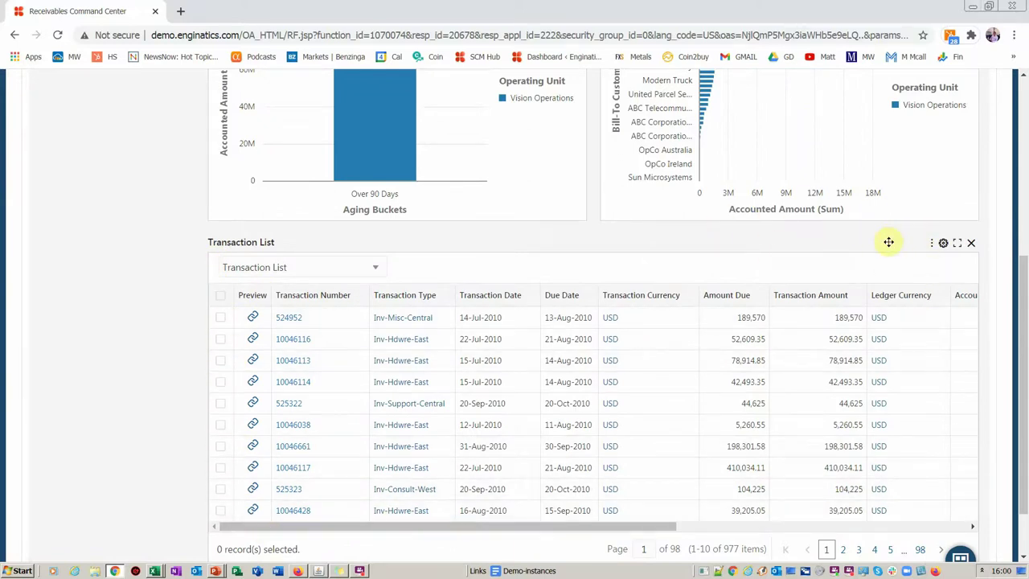
left_click(933, 243)
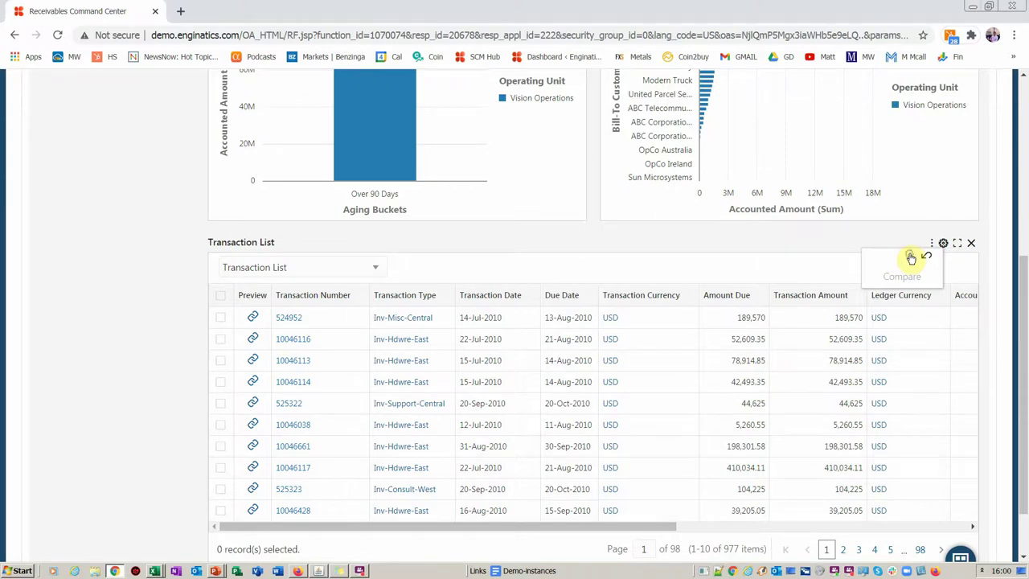
left_click(911, 257)
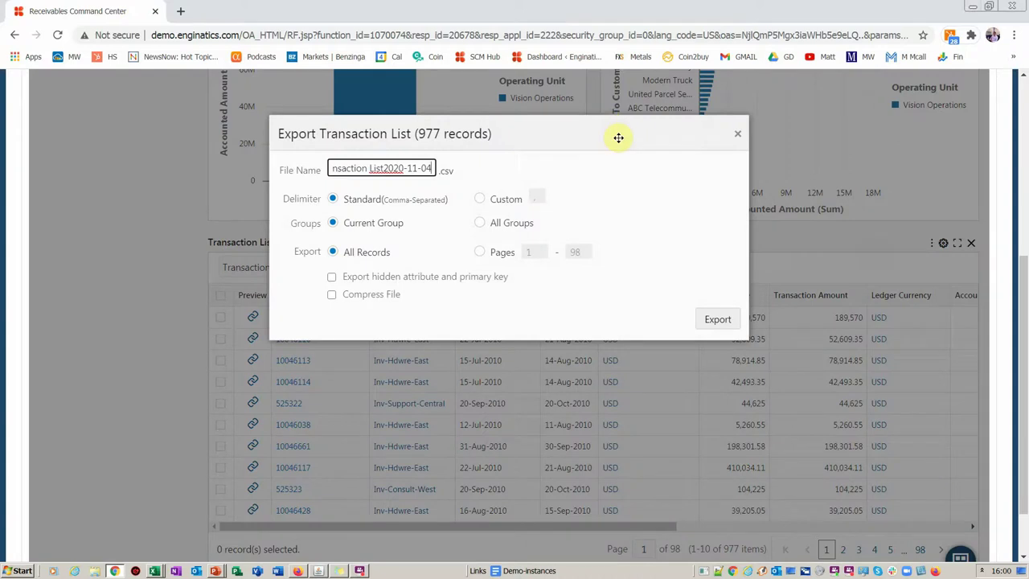
left_click(717, 320)
left_click(722, 319)
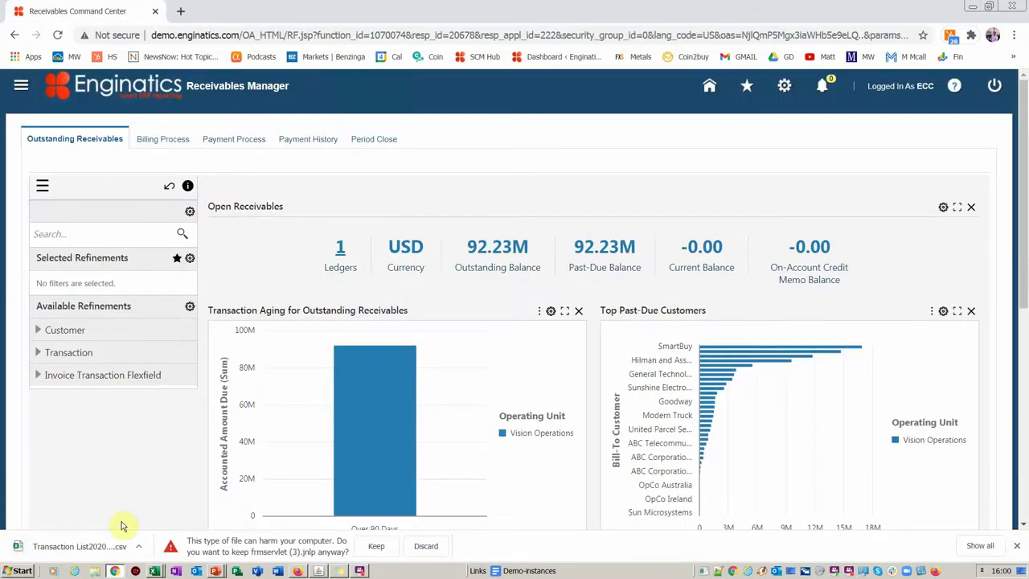
- Keep the flagged frmservlet download, open the exported Transaction List in Excel, and autofit all its columns
left_click(375, 547)
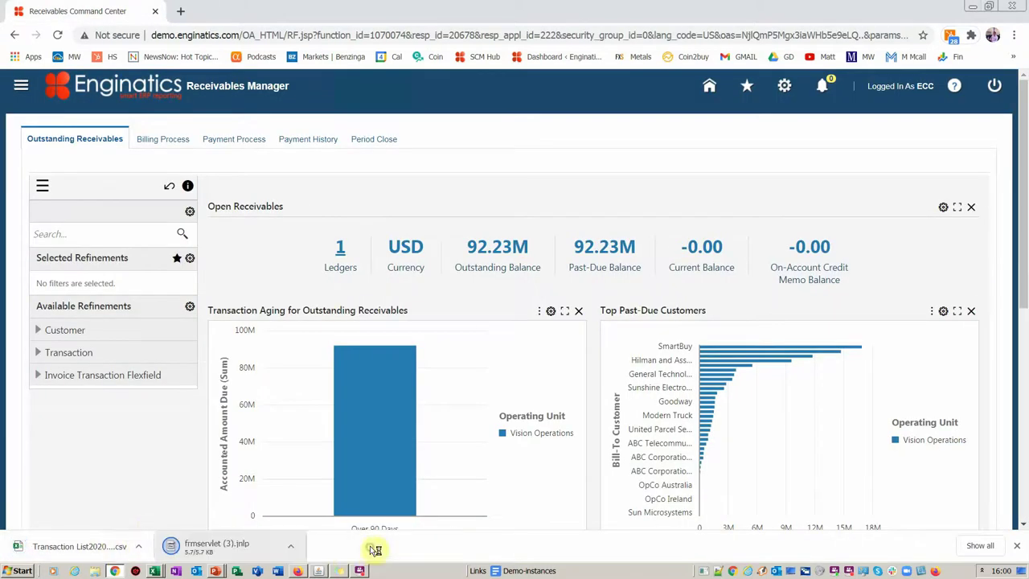
left_click(96, 546)
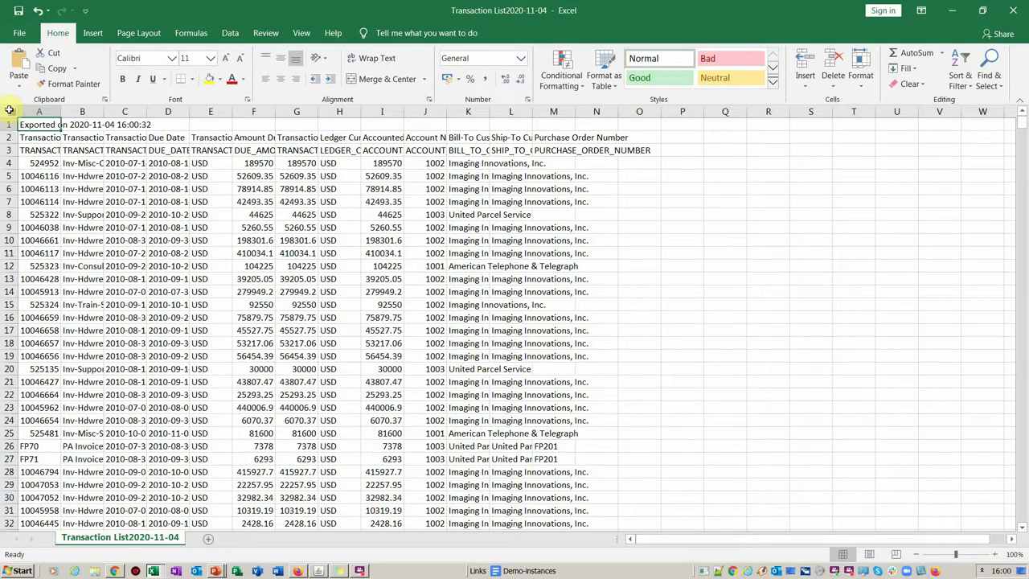
left_click(10, 110)
double_click(62, 112)
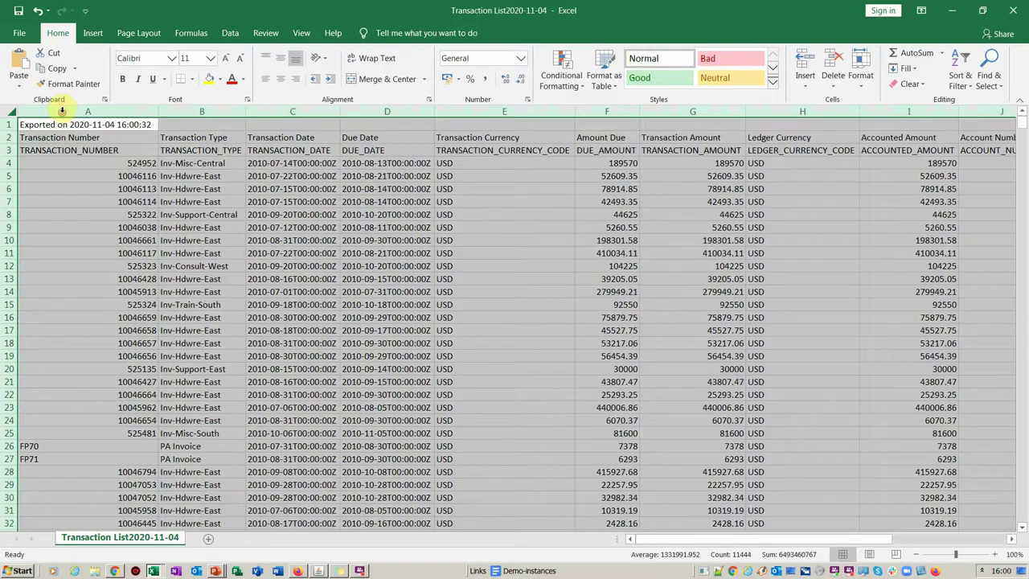
- Delete the first two rows of the sheet, containing the export timestamp and the display-name headers
left_click_drag(10, 123, 9, 136)
right_click(9, 137)
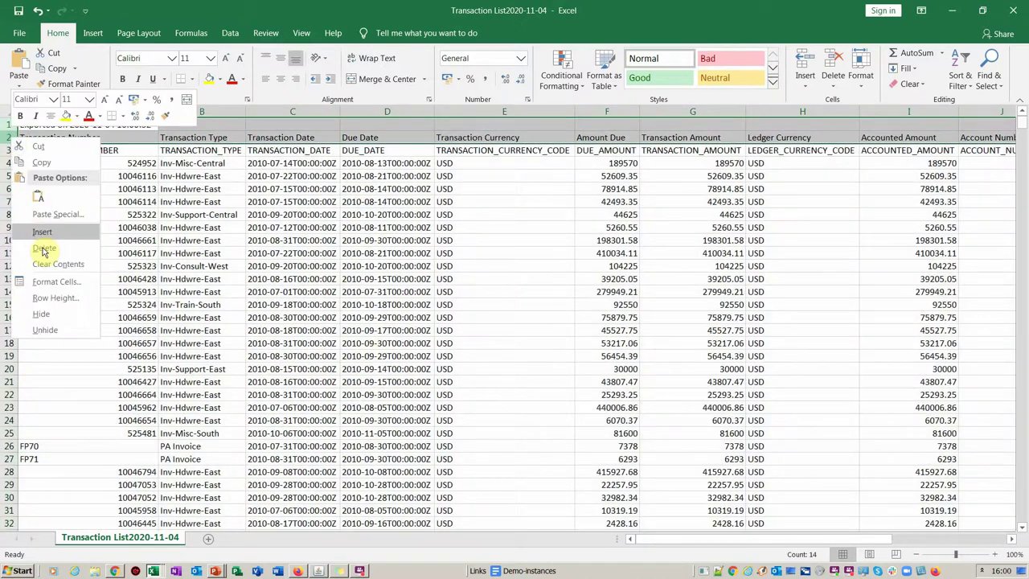
left_click(42, 248)
- Align the contents of all cells in the Transaction List sheet to the left and top
left_click(6, 111)
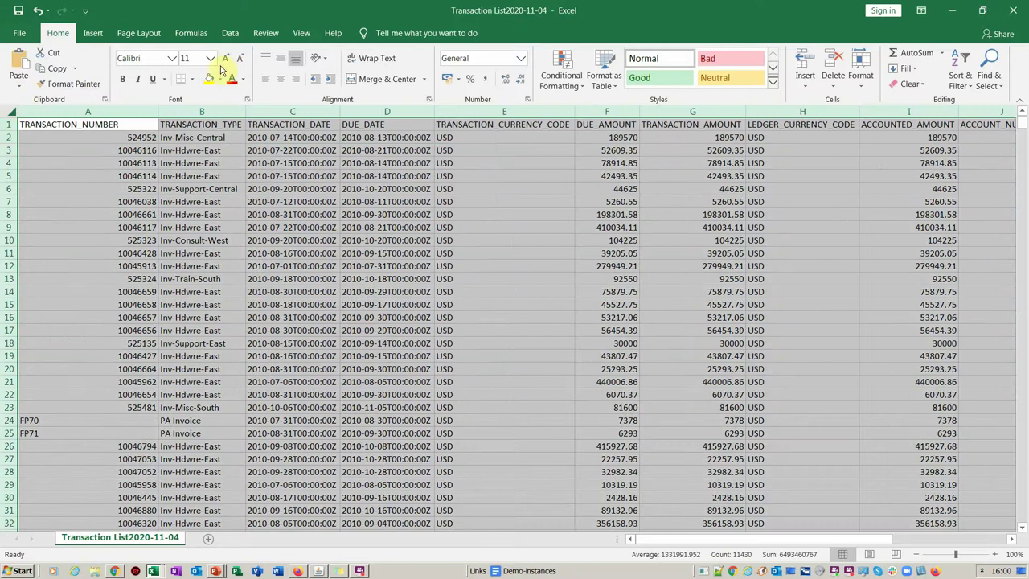
left_click(266, 78)
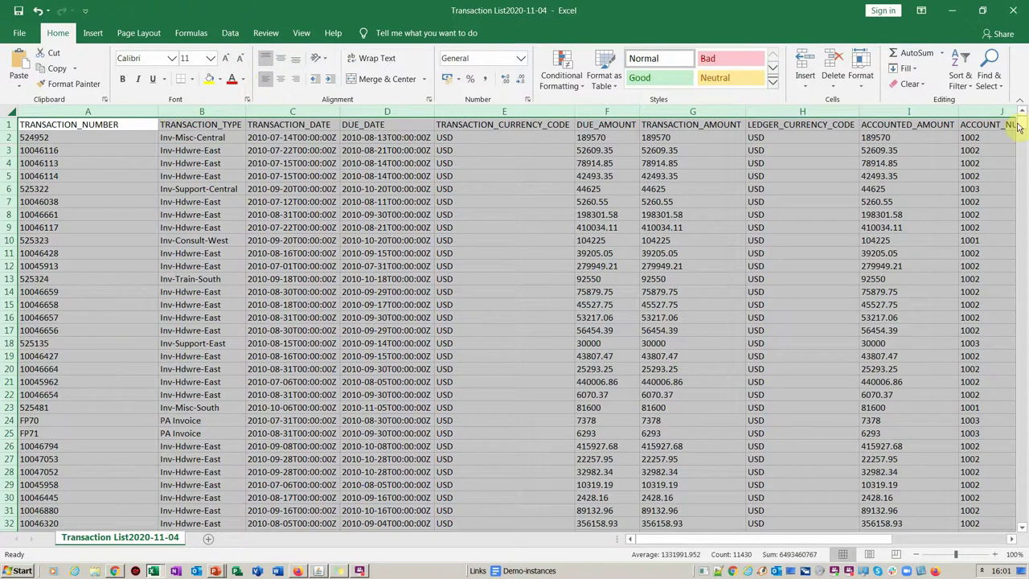
- Switch back to Oracle Applications, choose the Receivables, Outstanding Receivables dataset and import it as a Blitz Report
key("alt+Tab")
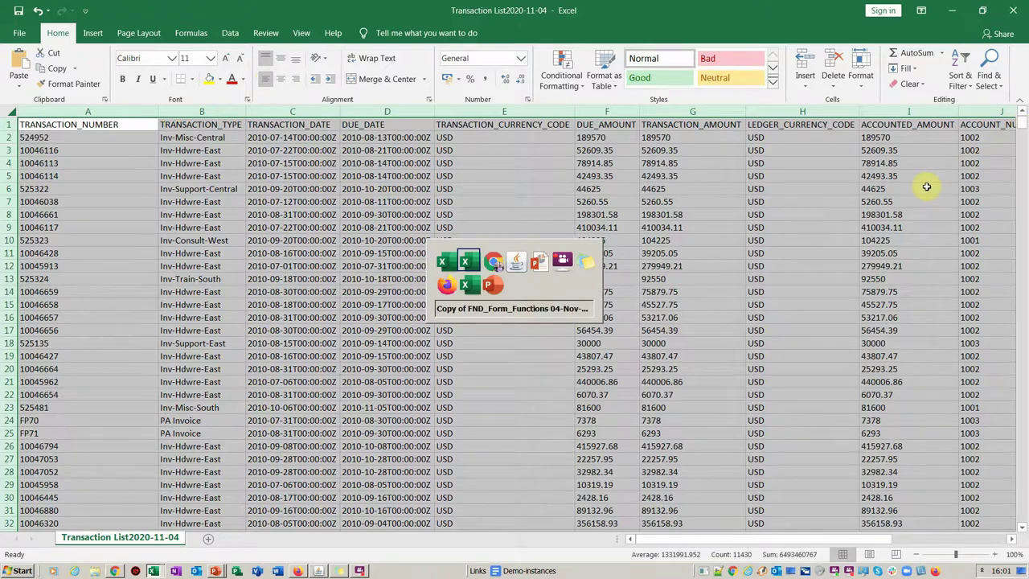
key("alt+Tab")
scroll(633, 358, "down", 1)
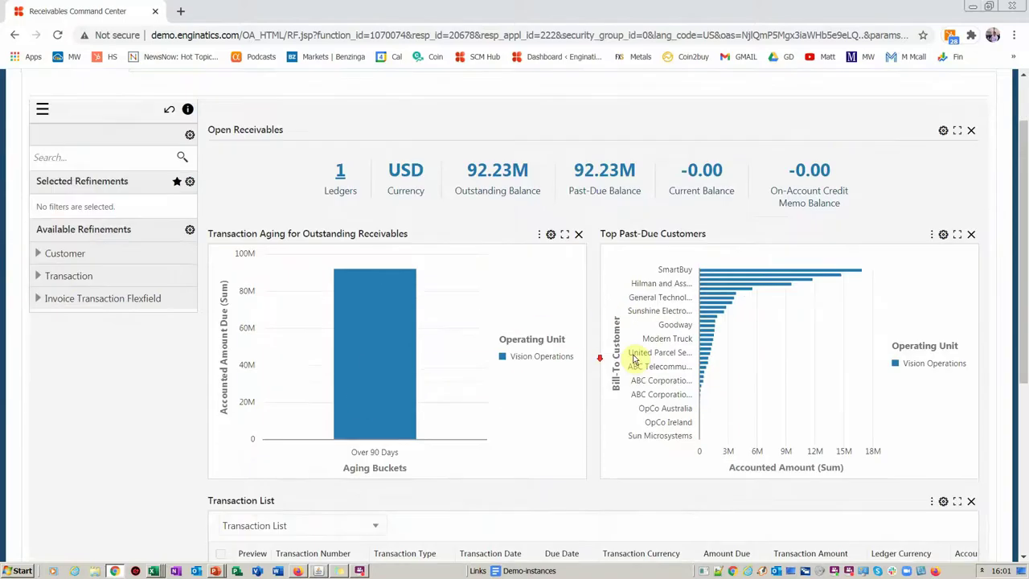
scroll(632, 358, "down", 1)
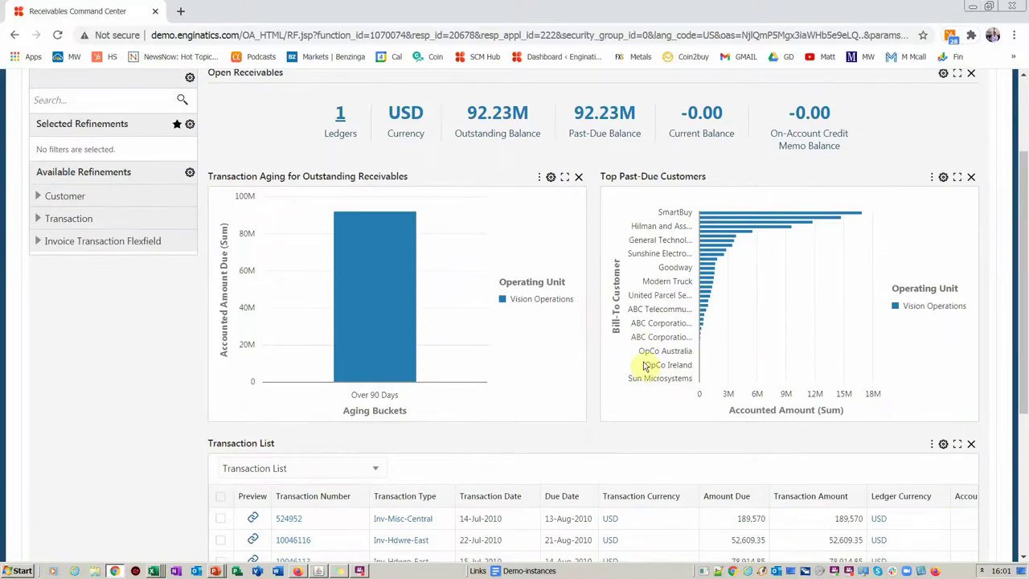
key("alt+Tab")
key("Tab")
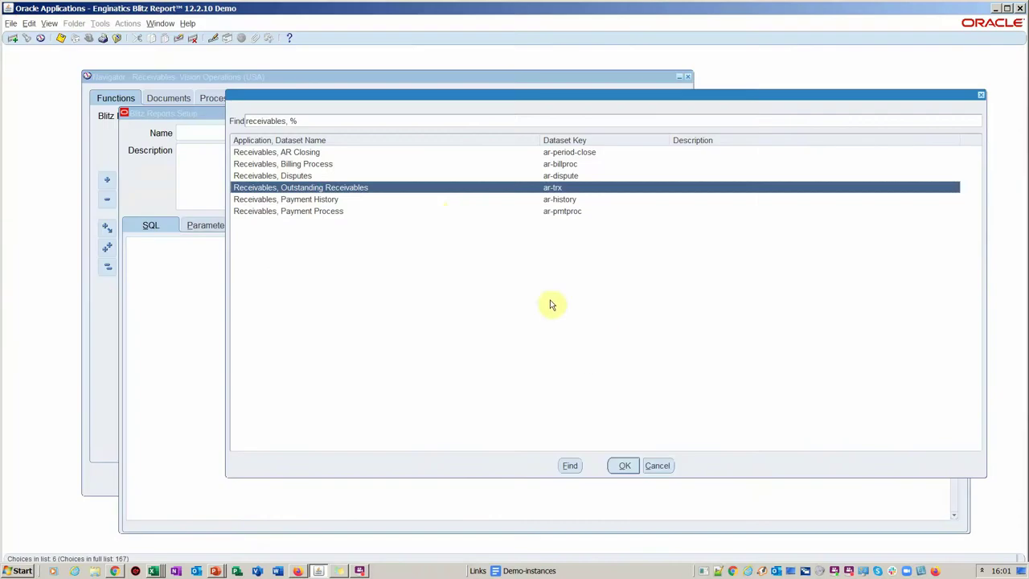
double_click(455, 192)
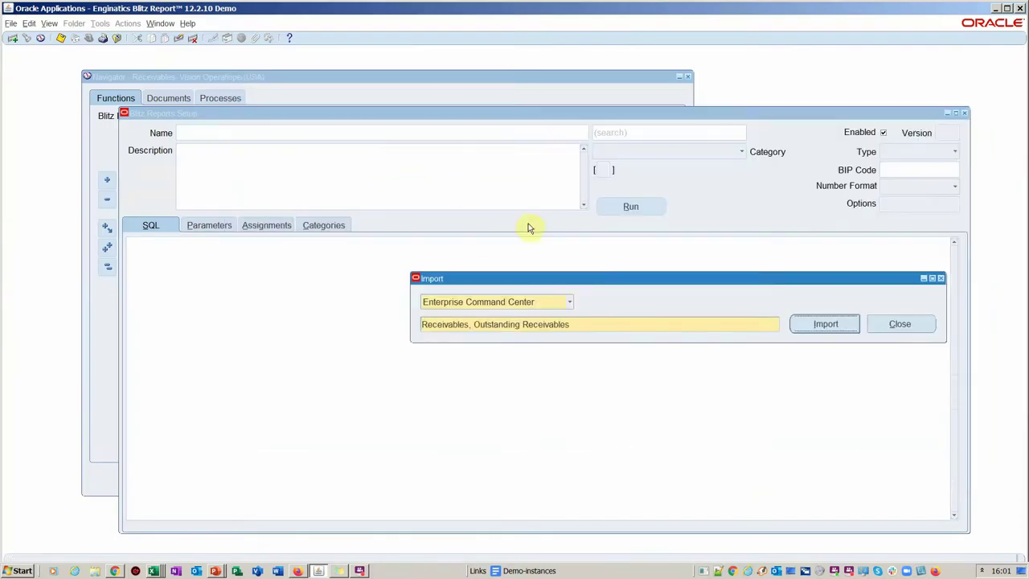
left_click(818, 324)
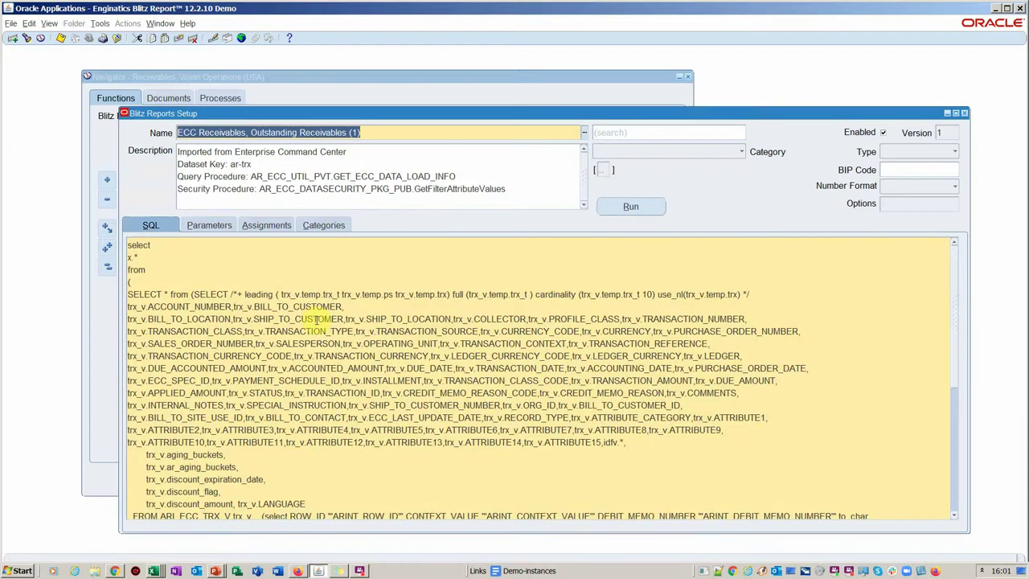
- Examine the imported report's SQL query from the select list to the where clause, along with its parameter definitions
scroll(318, 320, "down", 1)
scroll(318, 319, "up", 1)
key("alt+Tab")
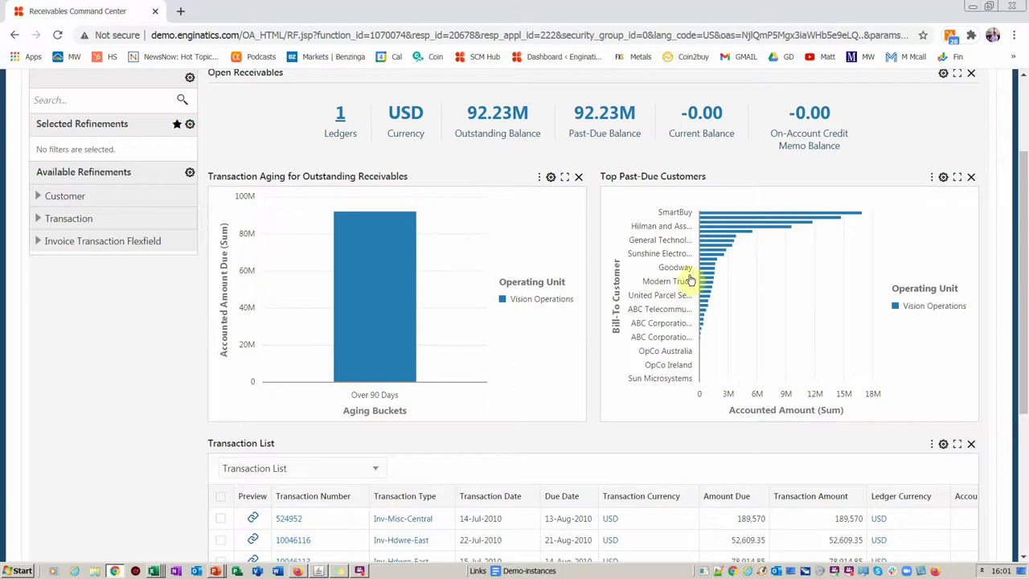
key("alt+Tab")
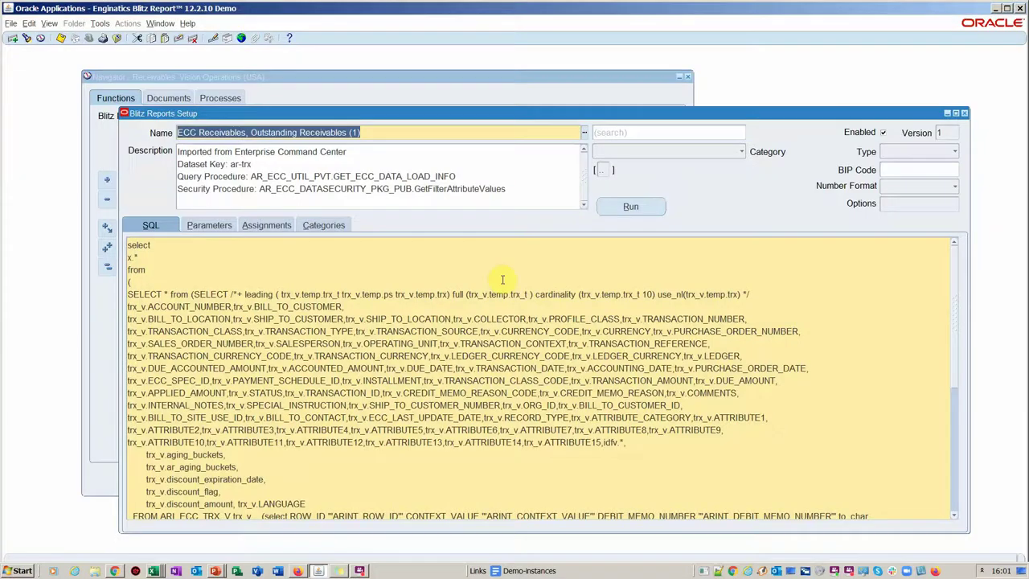
left_click(222, 225)
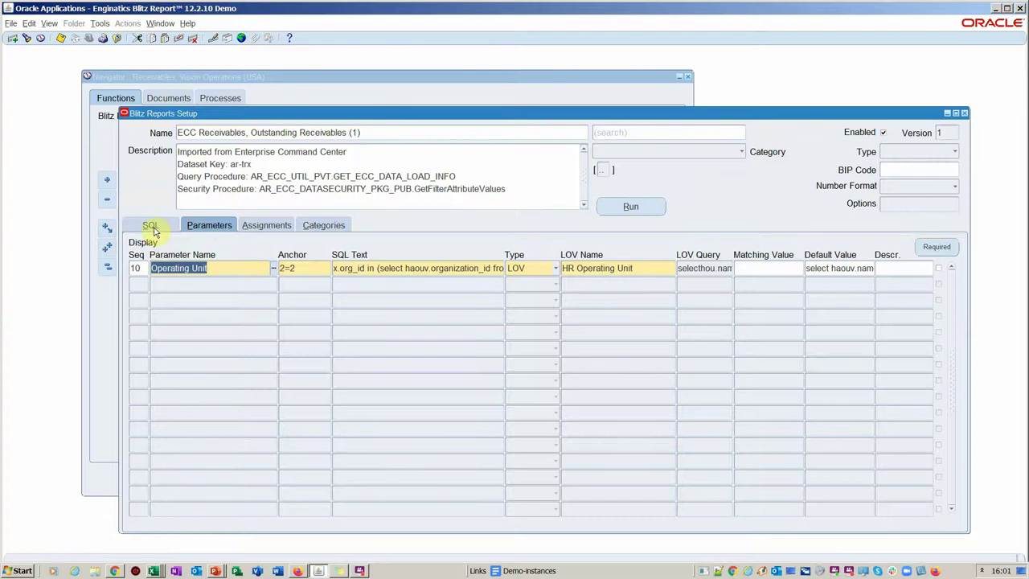
left_click(153, 227)
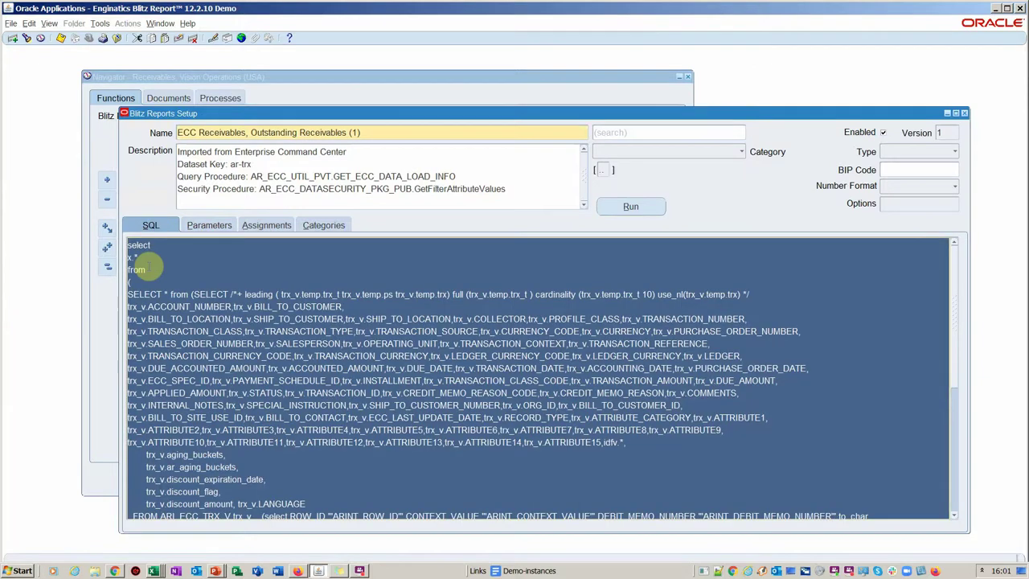
left_click(342, 307)
scroll(342, 306, "down", 6)
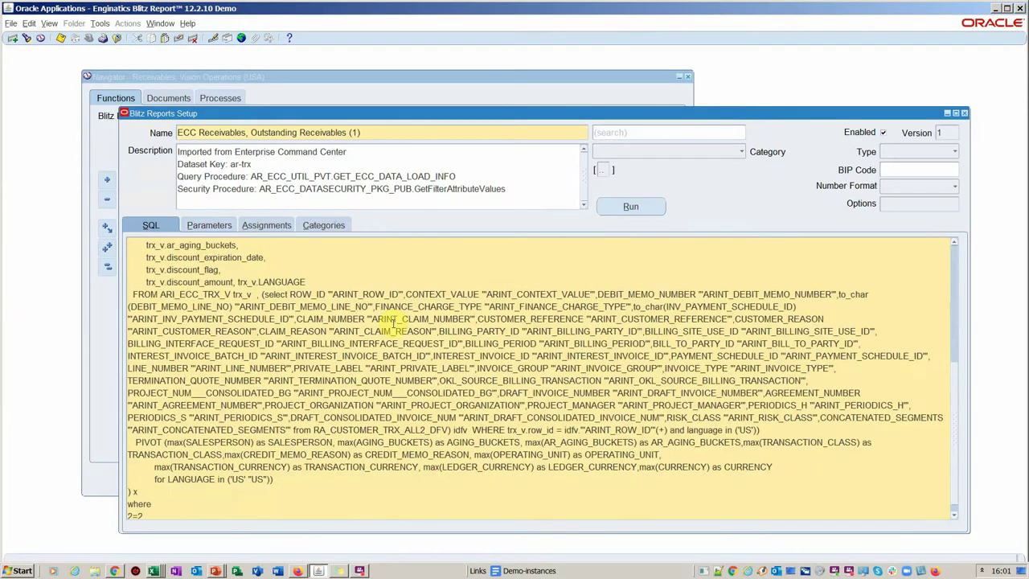
scroll(396, 322, "up", 6)
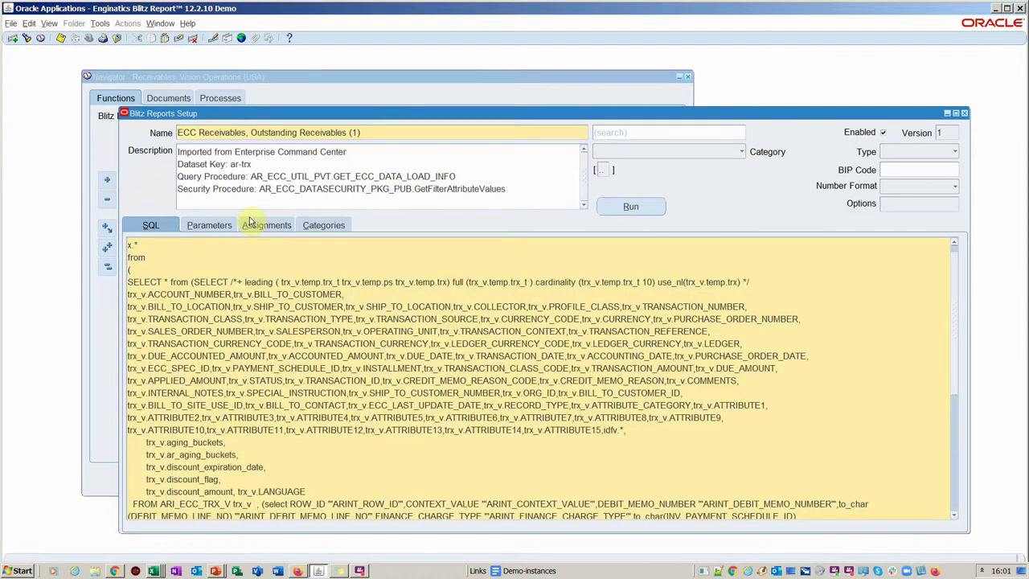
- Add a second report parameter by copying ECC Period From of the Skeleton ecc report, found with "ec%"
left_click(227, 225)
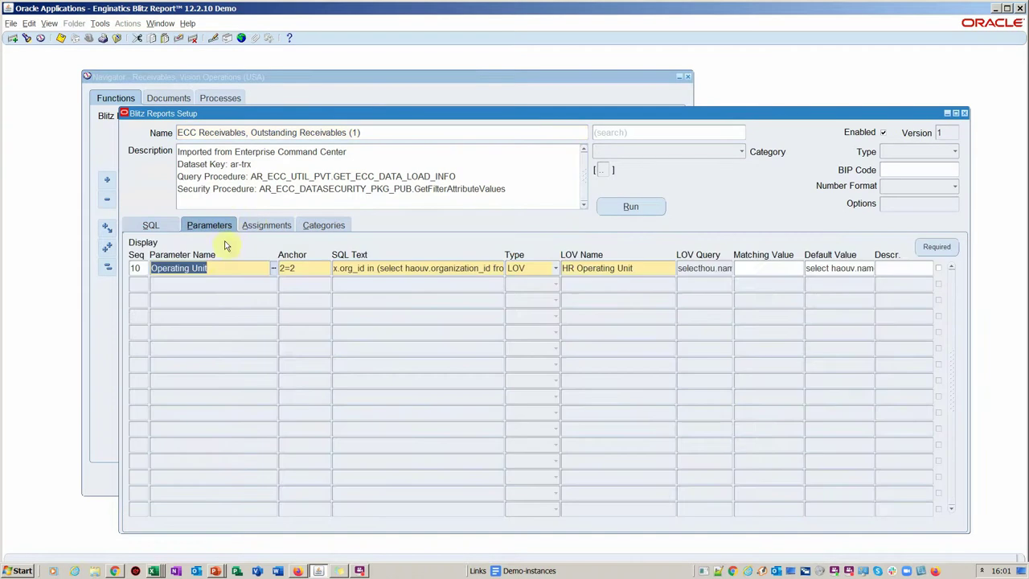
left_click(216, 284)
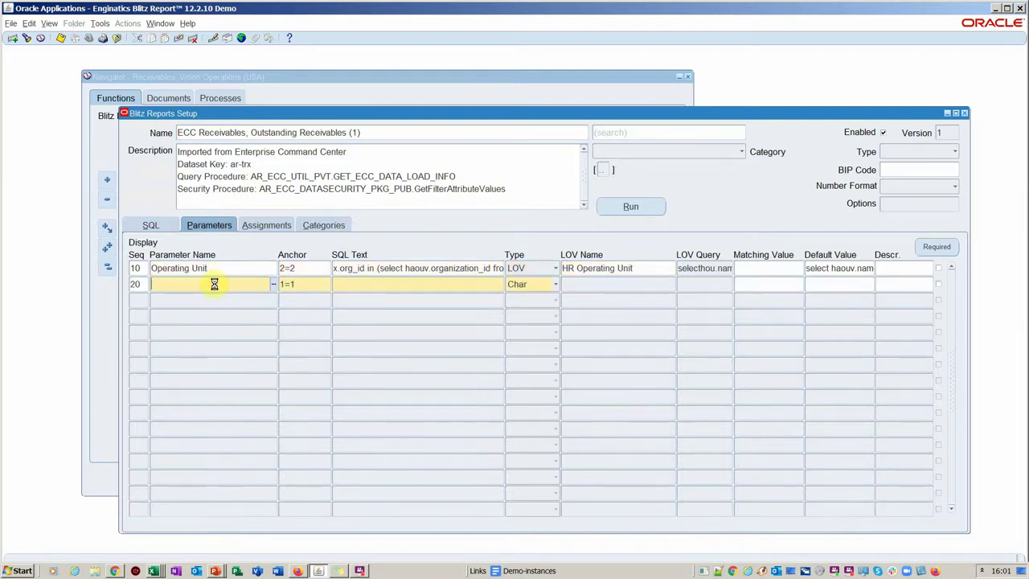
type("ec%")
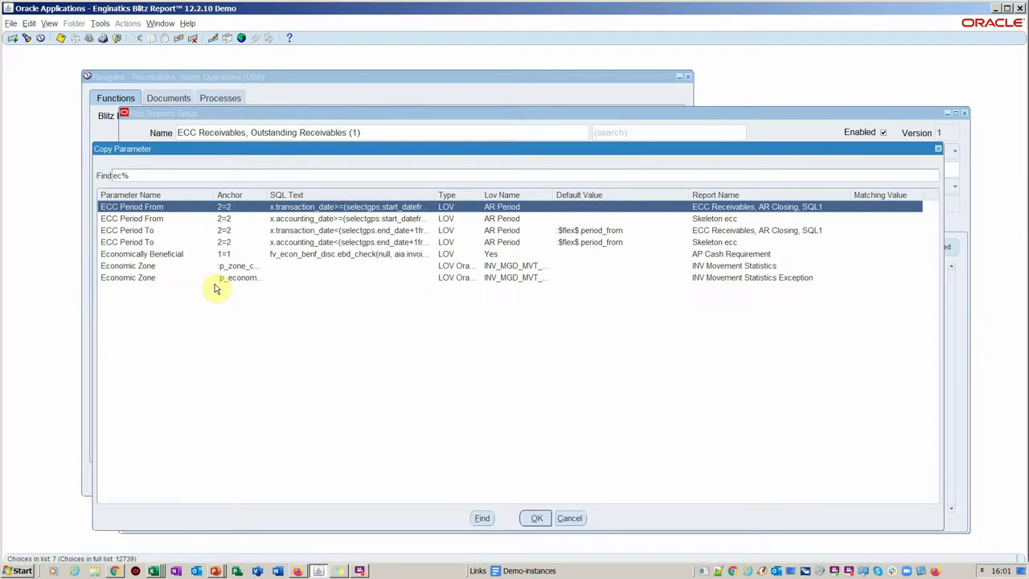
key("Down")
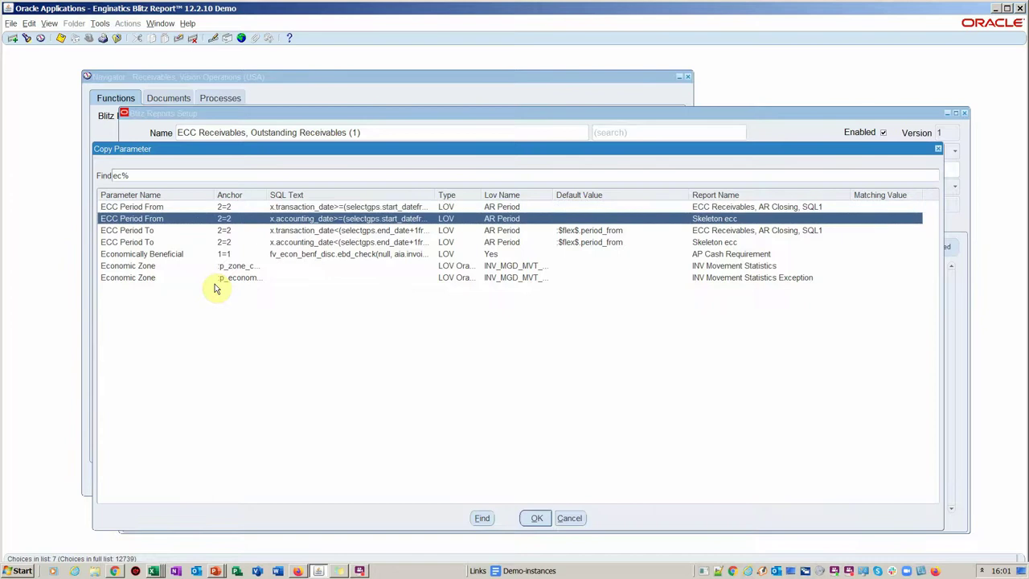
key("Return")
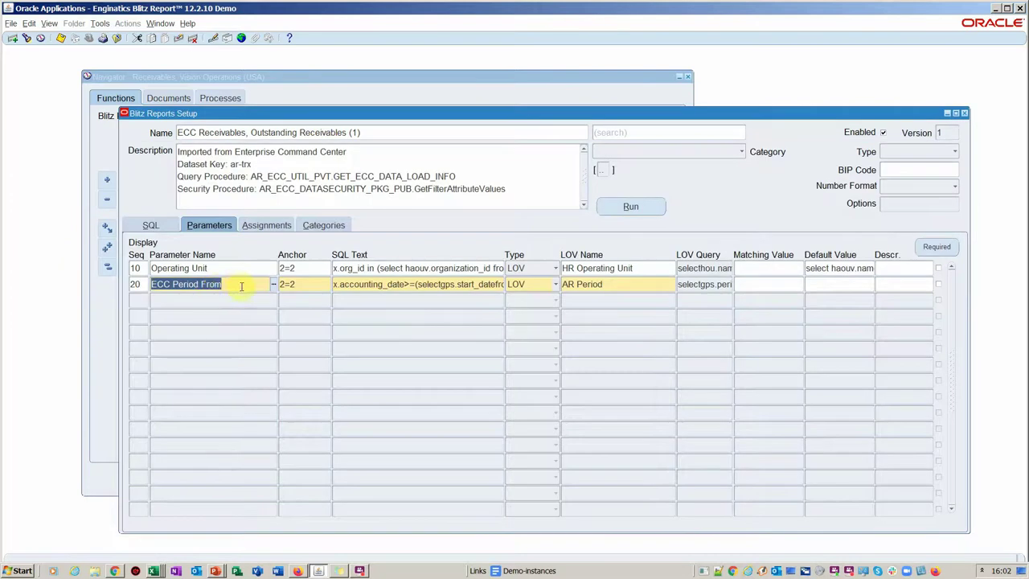
- Copy the Skeleton ecc report's ECC Period To as the third parameter, and highlight accounting_date in ECC Period From's SQL text
left_click(231, 297)
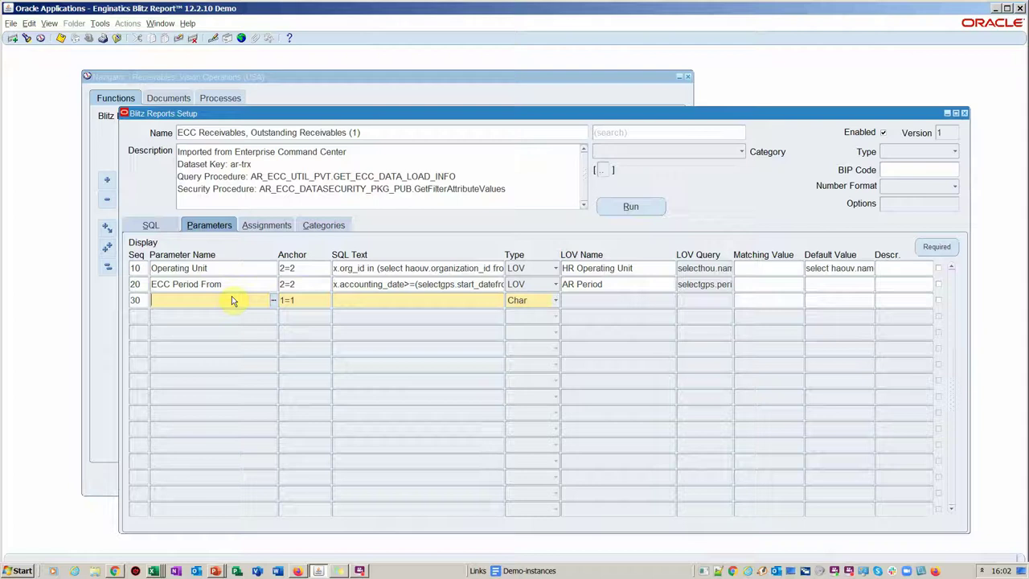
type("ec")
key("Tab")
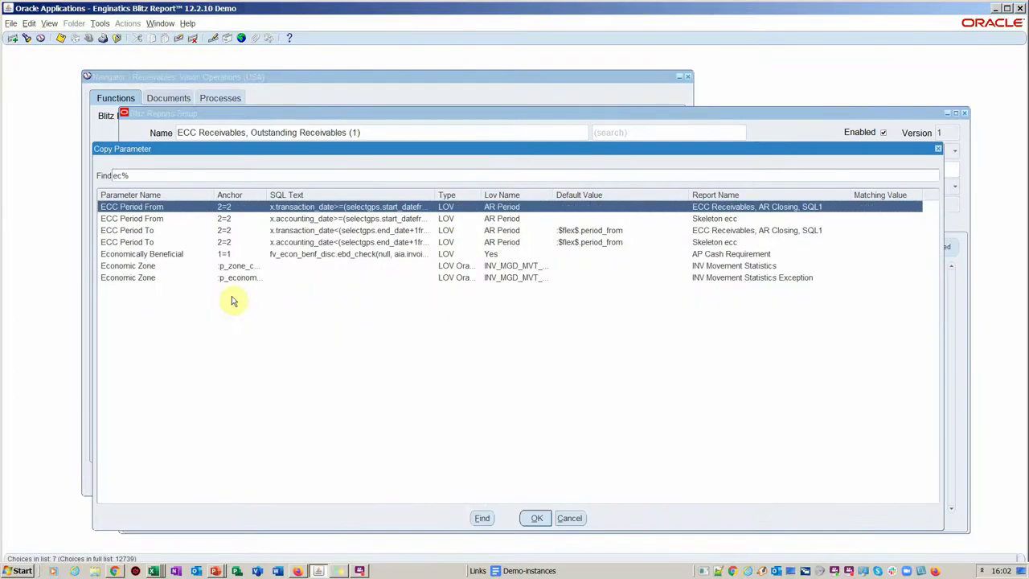
double_click(320, 243)
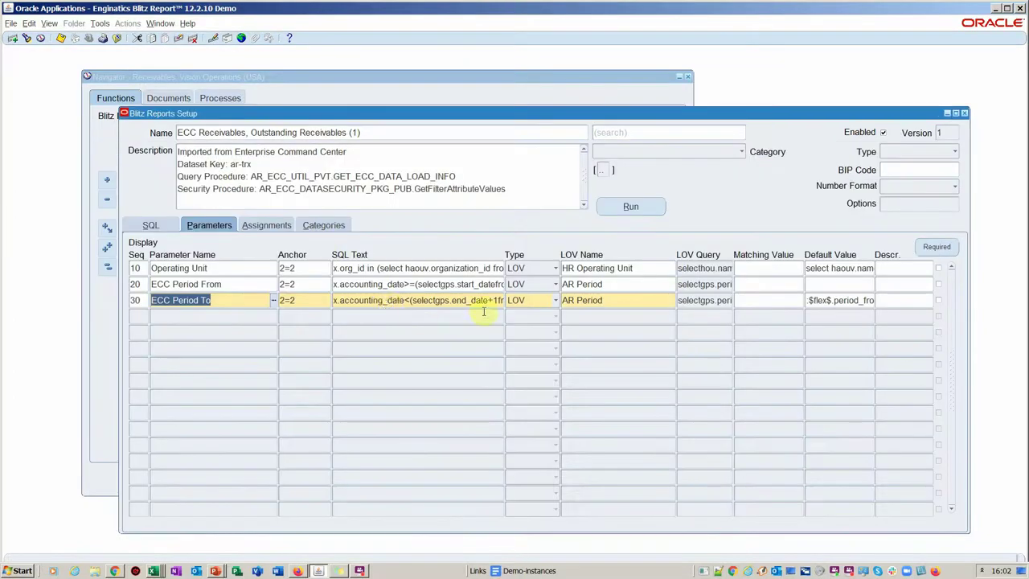
left_click(391, 284)
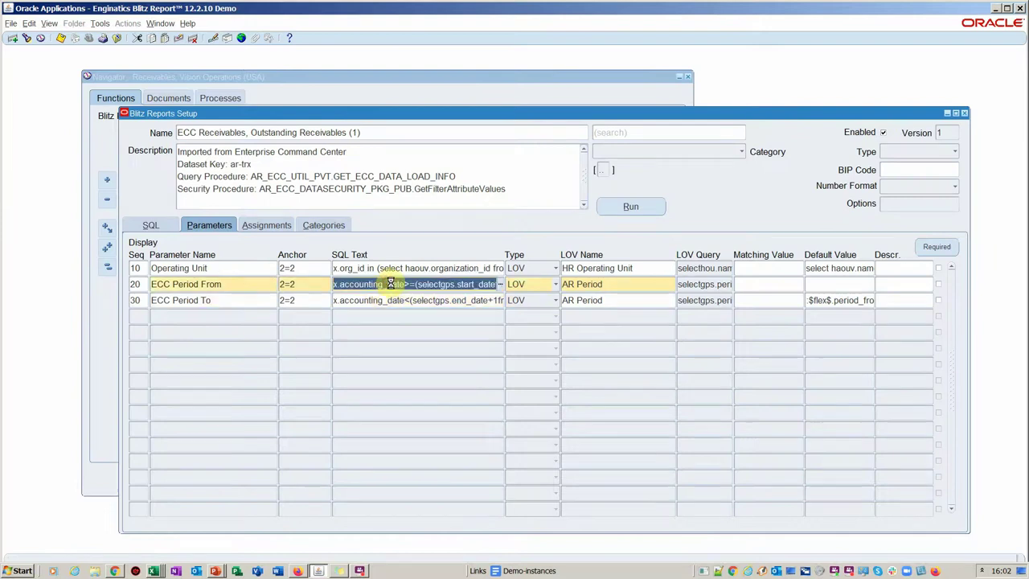
left_click_drag(405, 284, 336, 288)
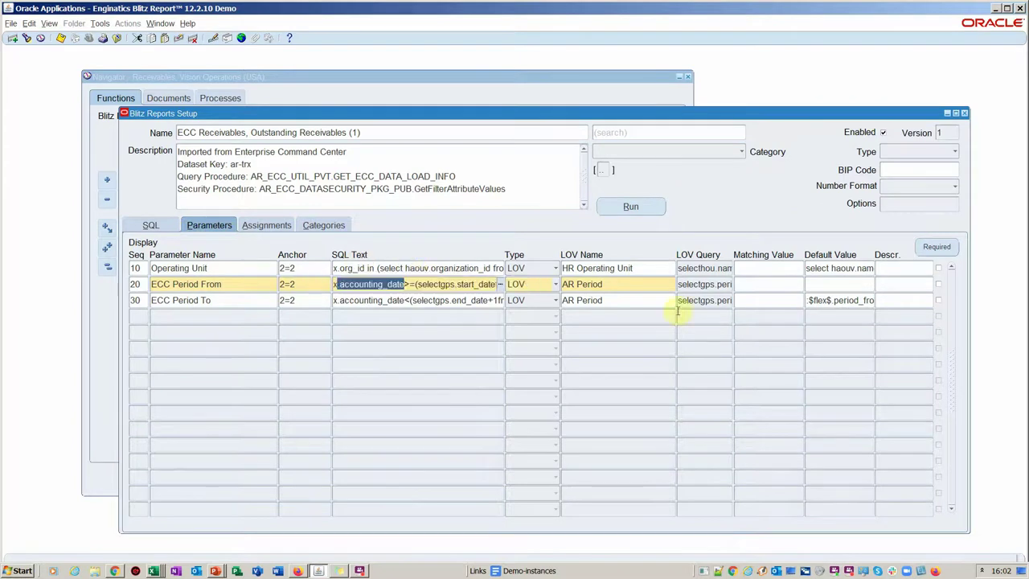
- Assign the report to the user DEVELOPER with an Include assignment at User level
left_click(267, 225)
left_click(259, 272)
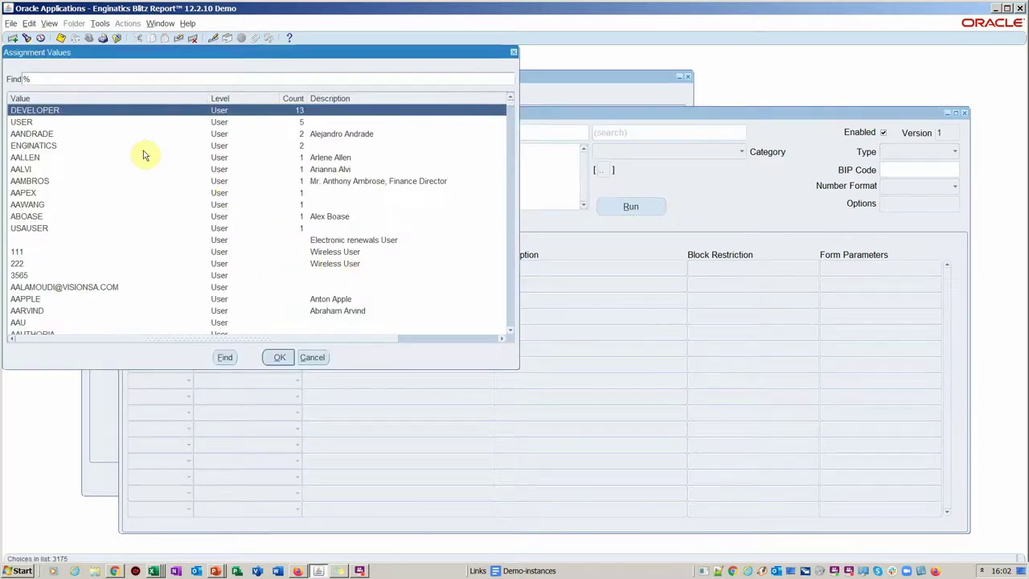
left_click(79, 111)
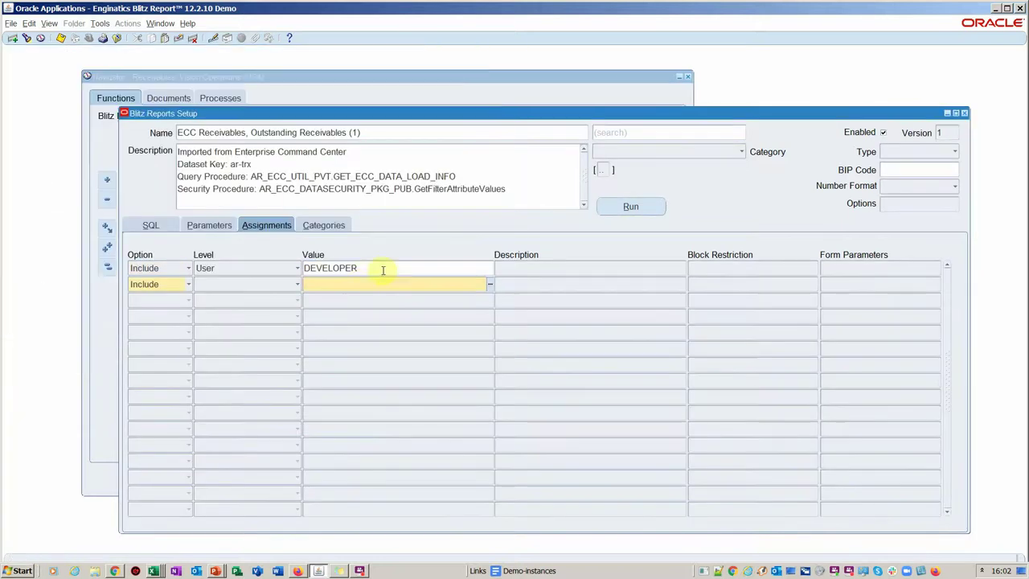
- Add an Include assignment at Form level for ARBRCBAT, the Bills Receivable Transaction Batches form
left_click(297, 285)
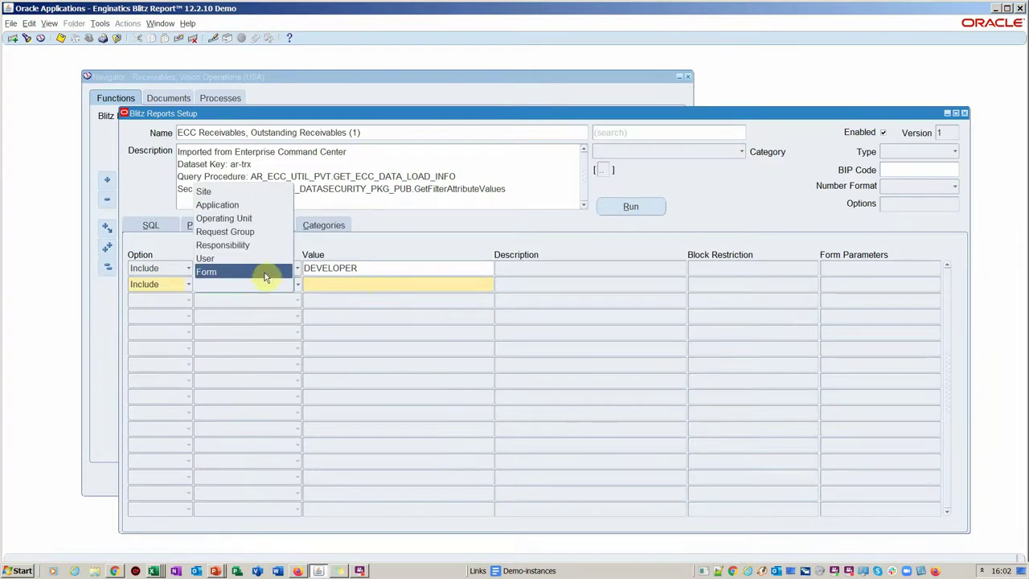
left_click(265, 277)
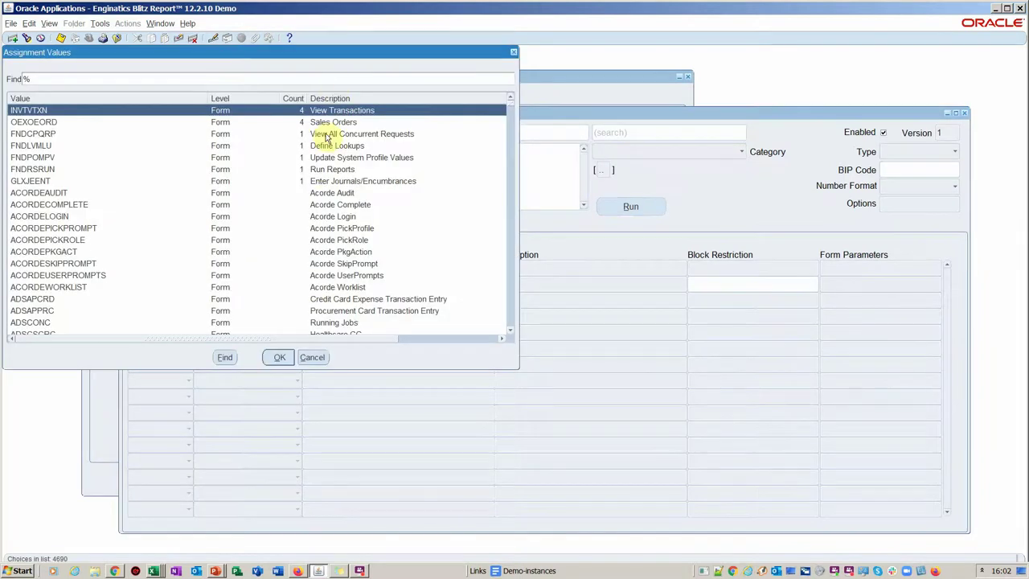
left_click_drag(322, 60, 643, 52)
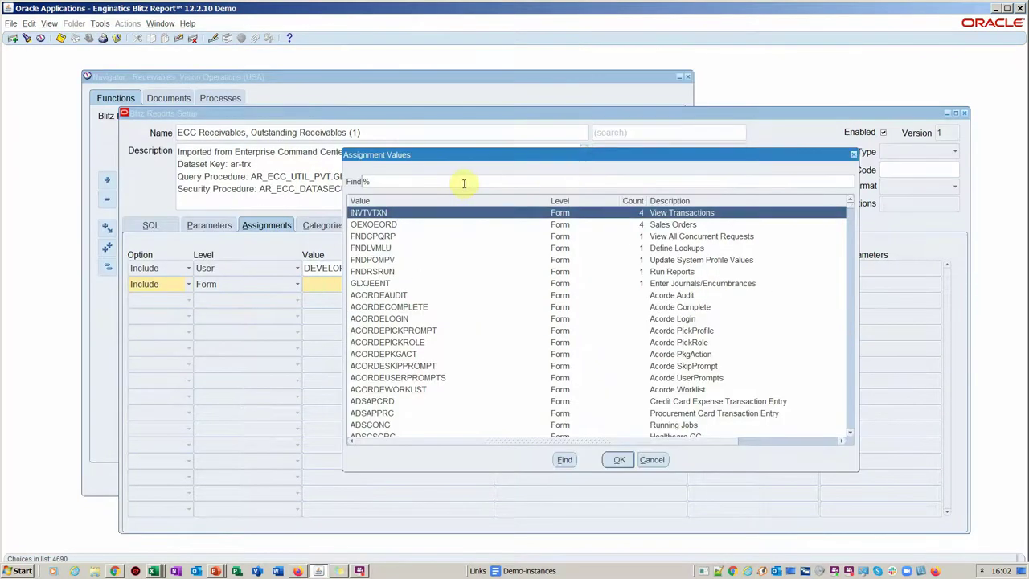
type("%")
key("Return")
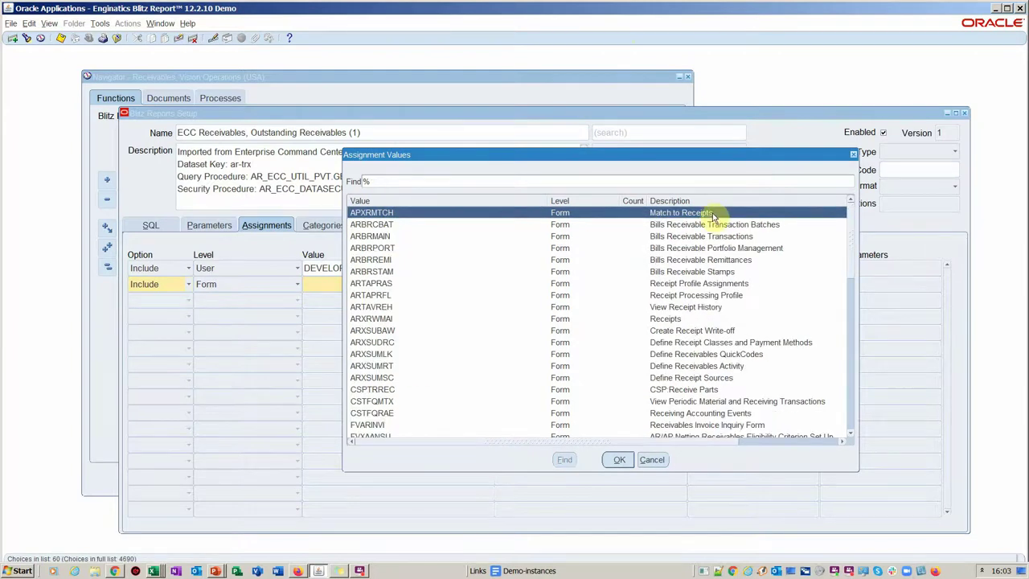
scroll(635, 273, "down", 2)
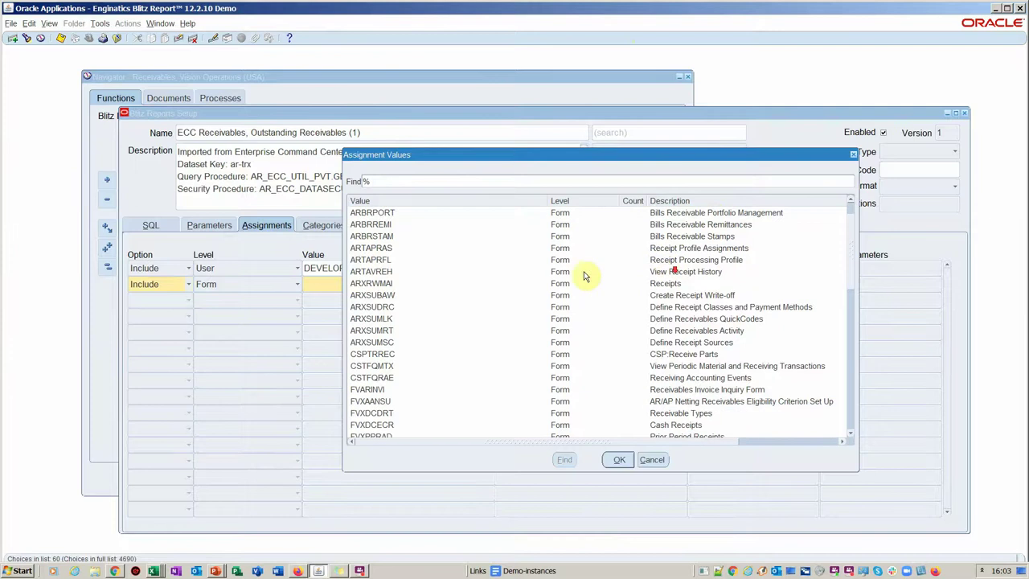
scroll(603, 272, "down", 4)
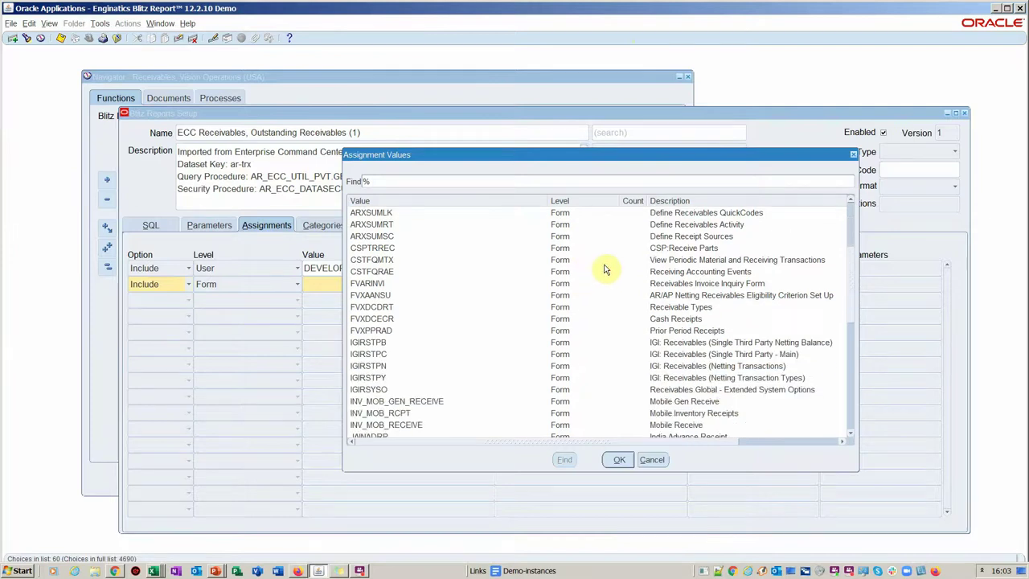
scroll(666, 294, "up", 4)
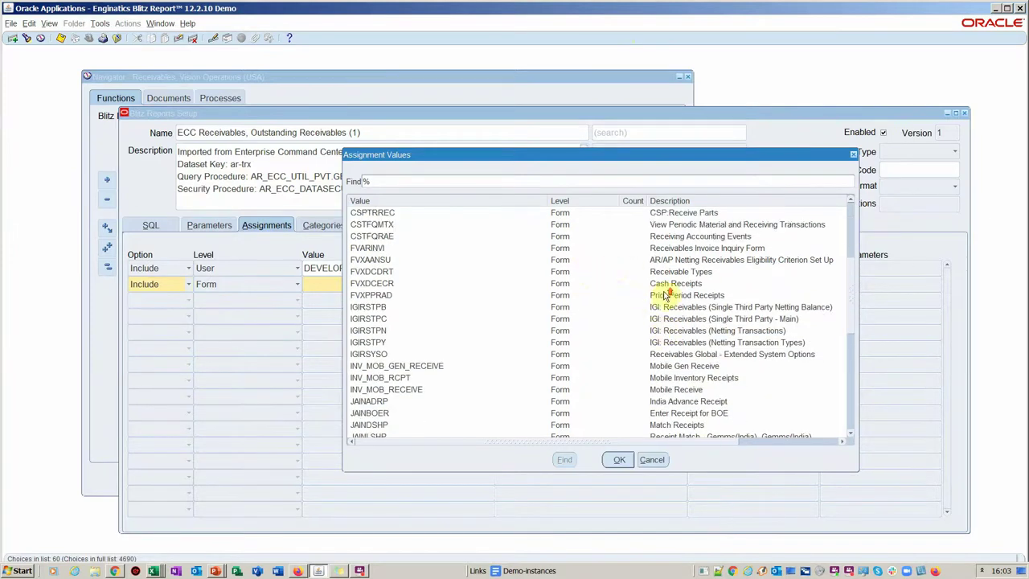
scroll(666, 295, "up", 1)
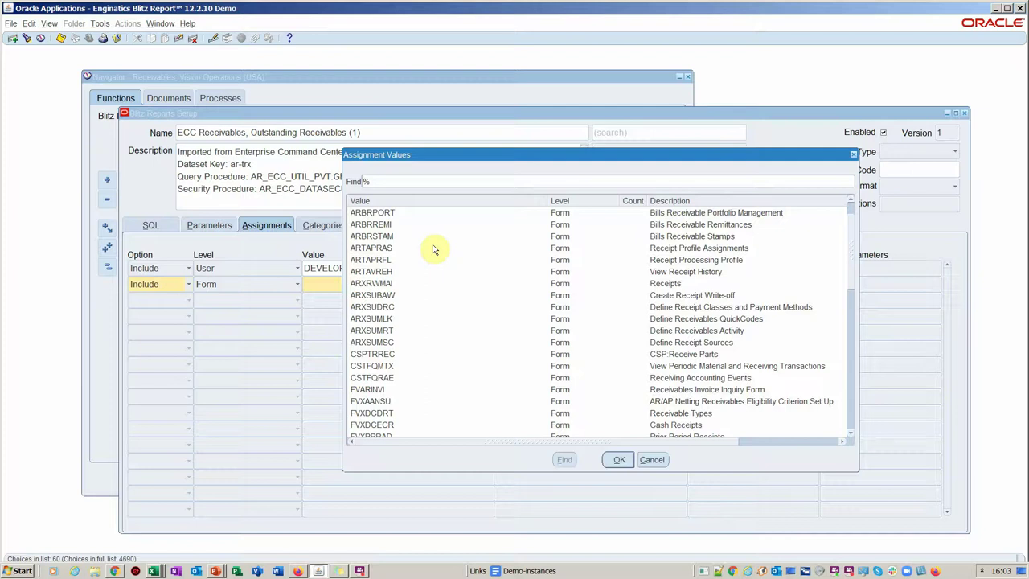
scroll(660, 237, "up", 1)
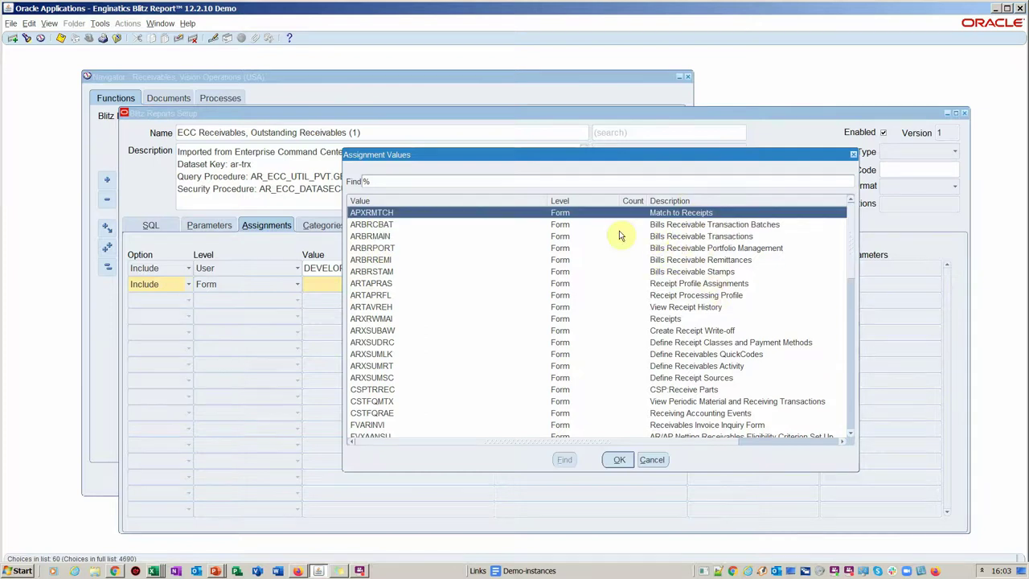
left_click(469, 186)
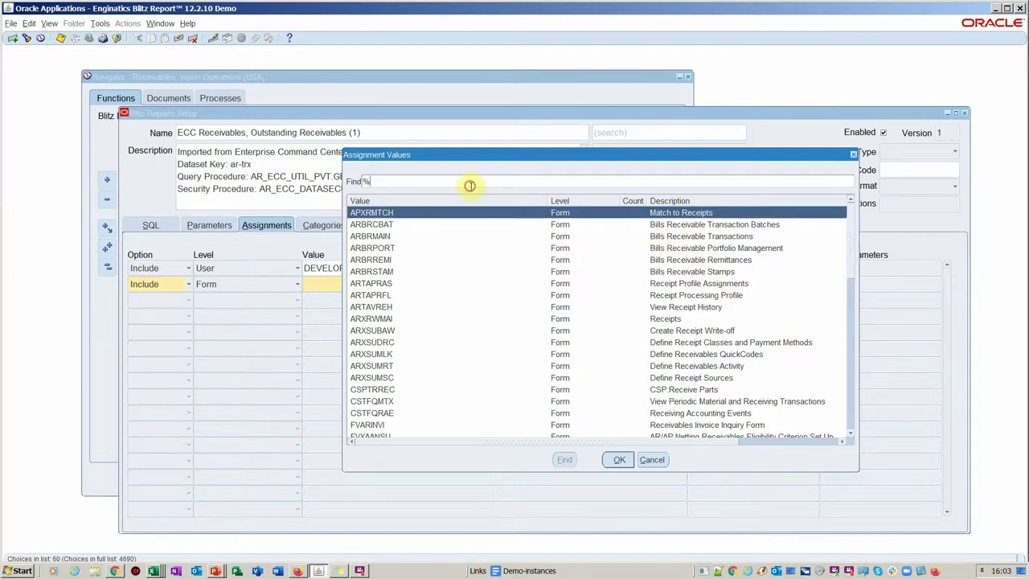
double_click(713, 226)
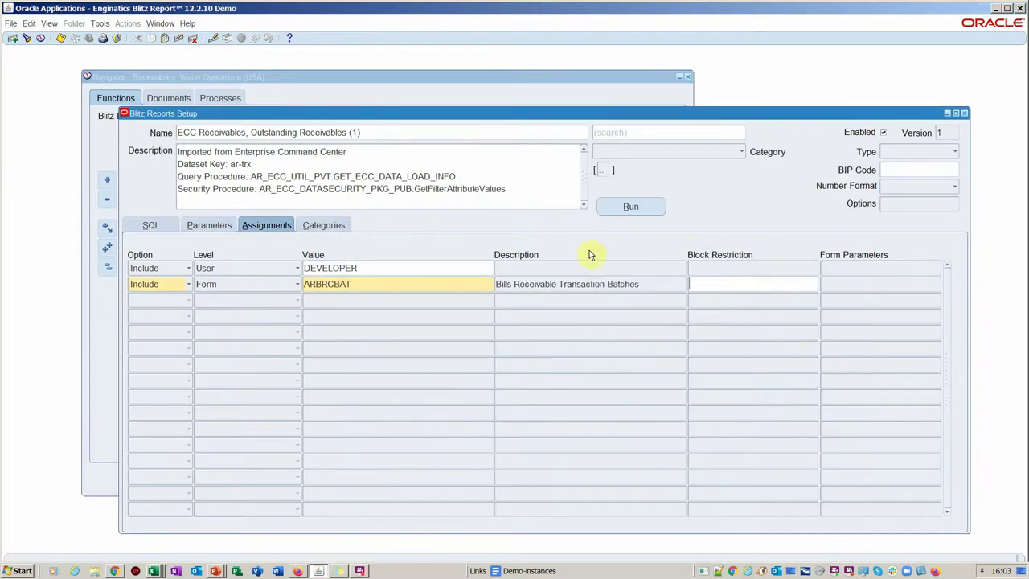
- Look up the current form's name in the About Oracle Applications information and highlight it
left_click(439, 283)
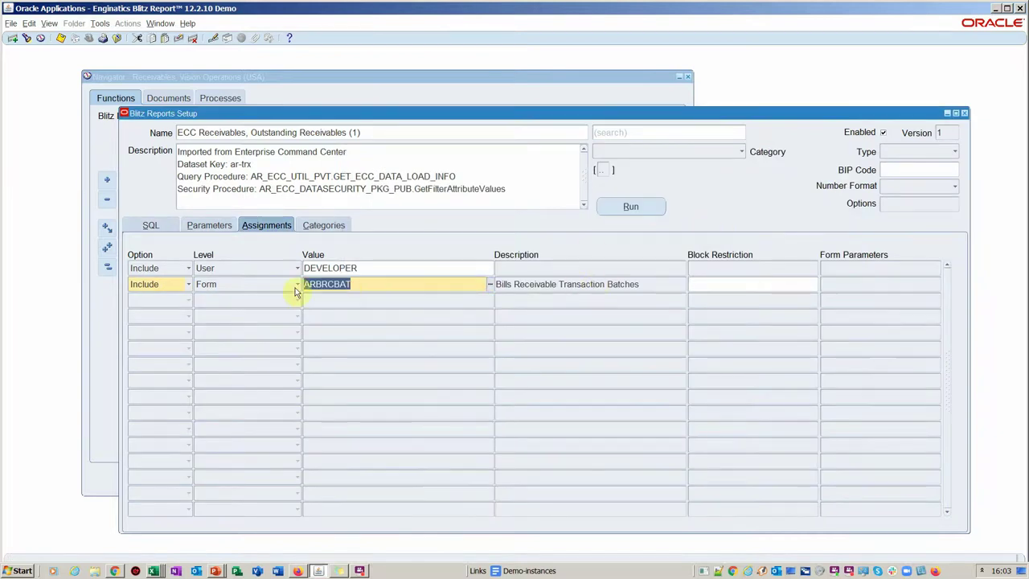
left_click(188, 24)
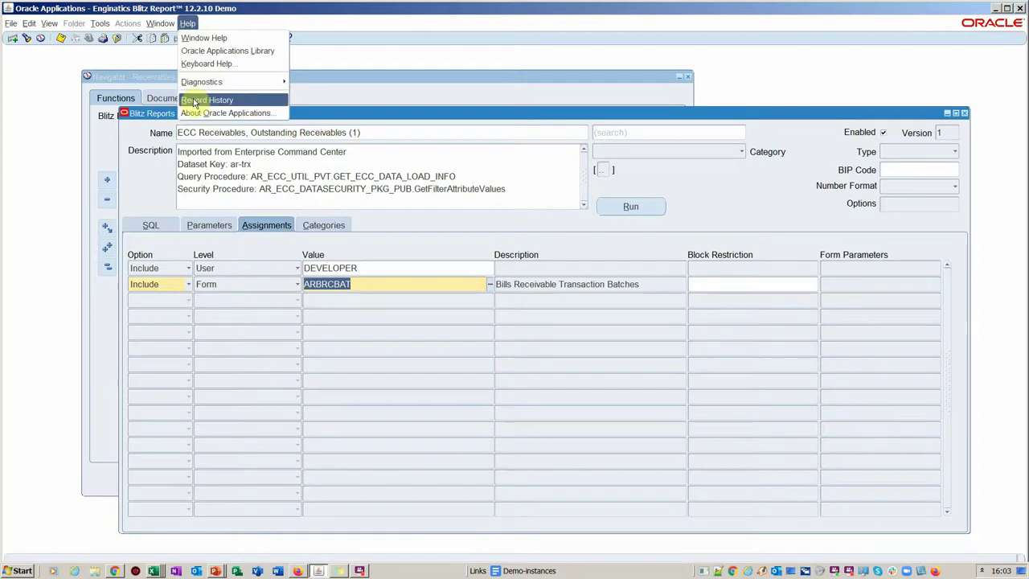
left_click(247, 114)
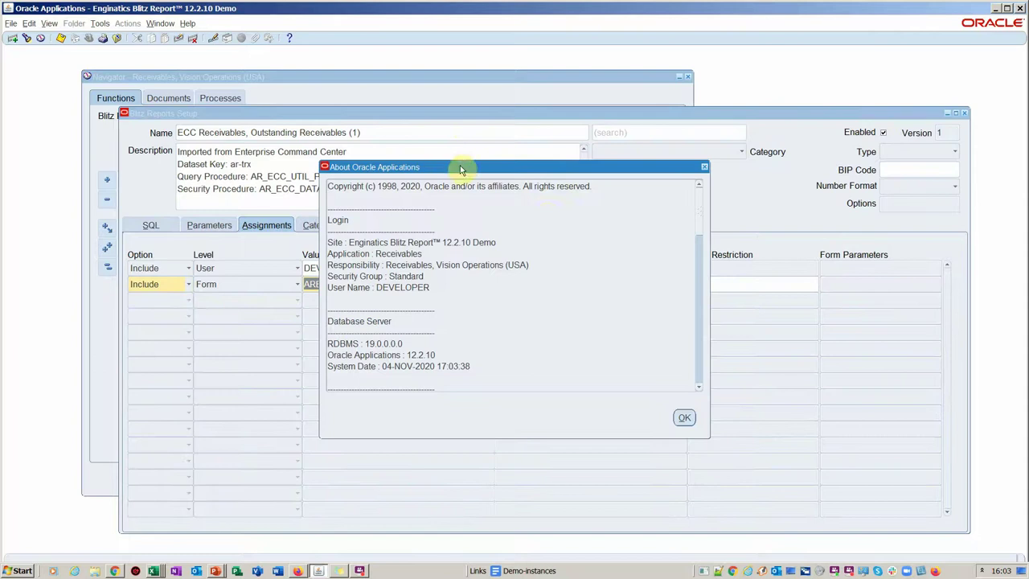
left_click_drag(698, 214, 693, 264)
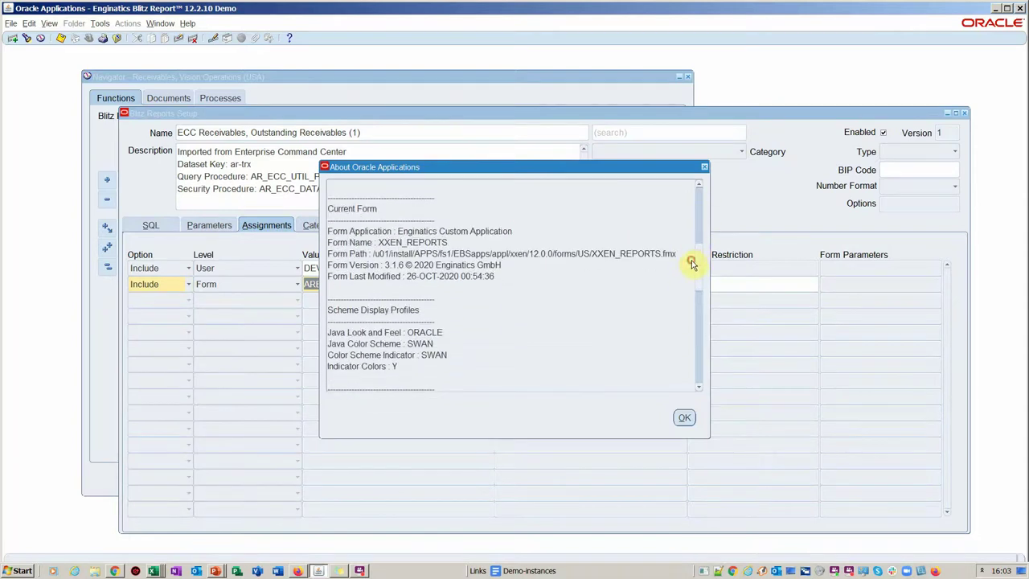
left_click_drag(447, 243, 379, 242)
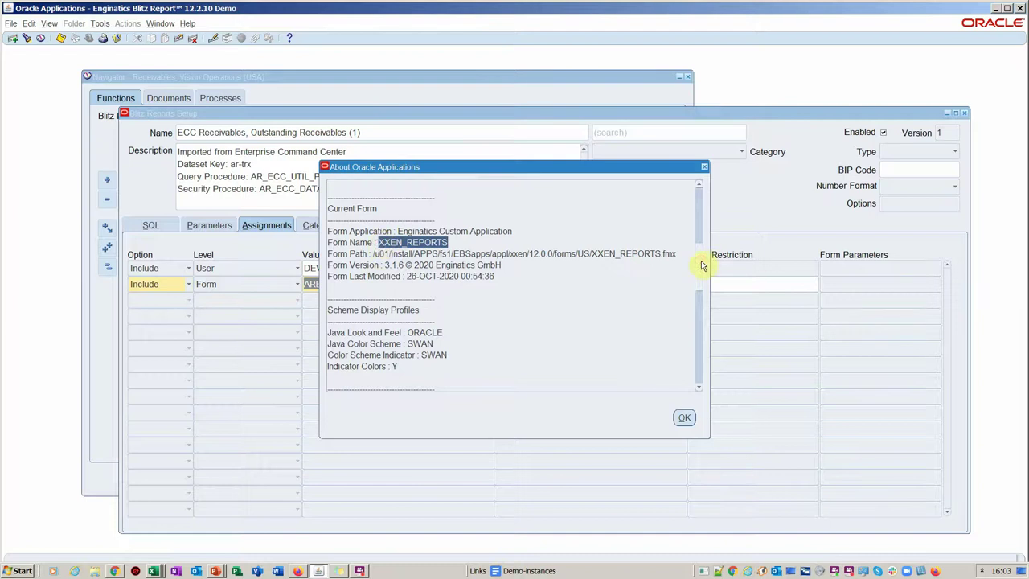
mouse_move(703, 265)
left_mouse_down()
mouse_move(703, 211)
mouse_move(698, 264)
left_mouse_up()
left_click(706, 169)
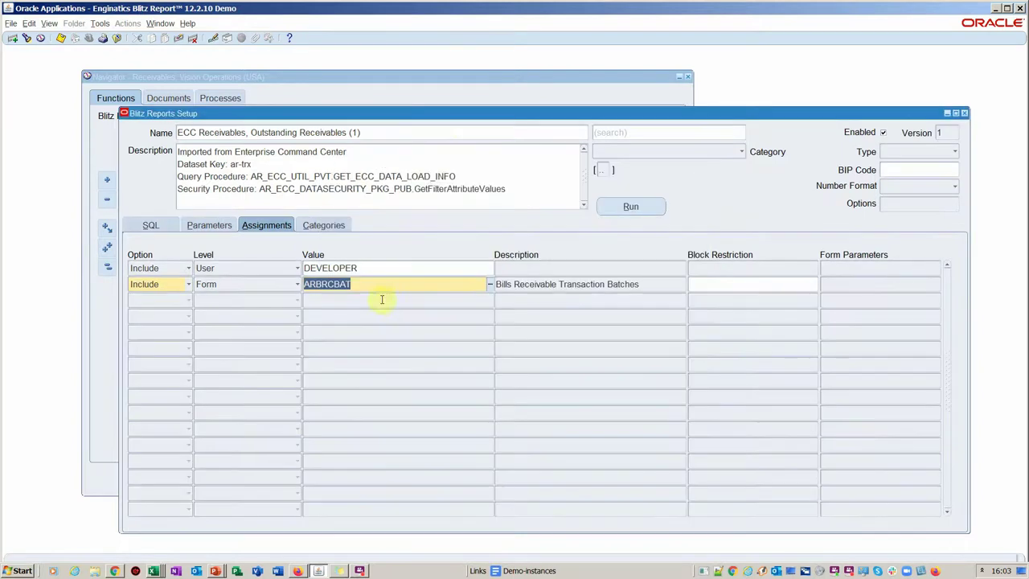
- Check the form assignment's description and block restriction and the report's category, and save the report
left_click(641, 284)
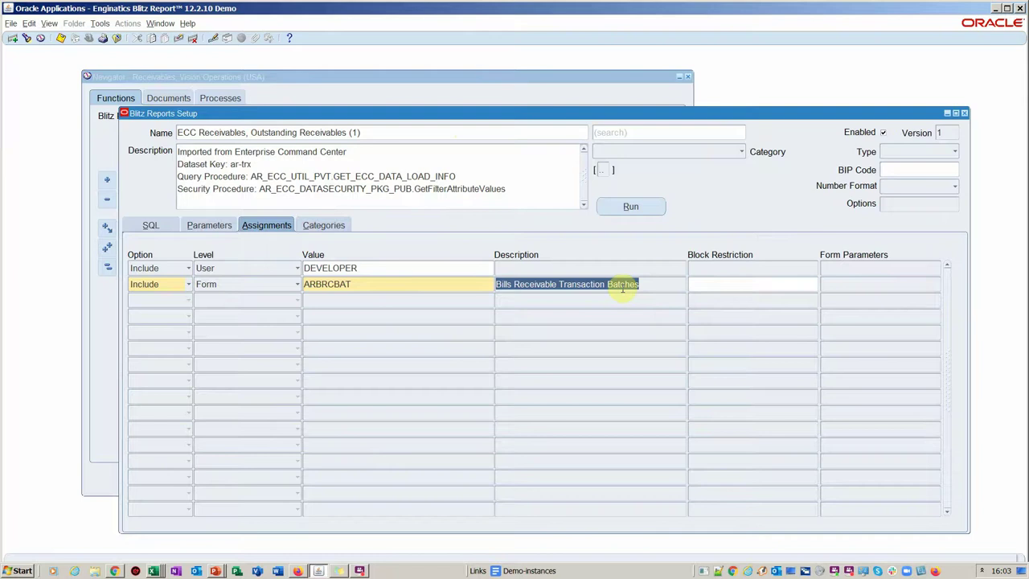
left_click(741, 290)
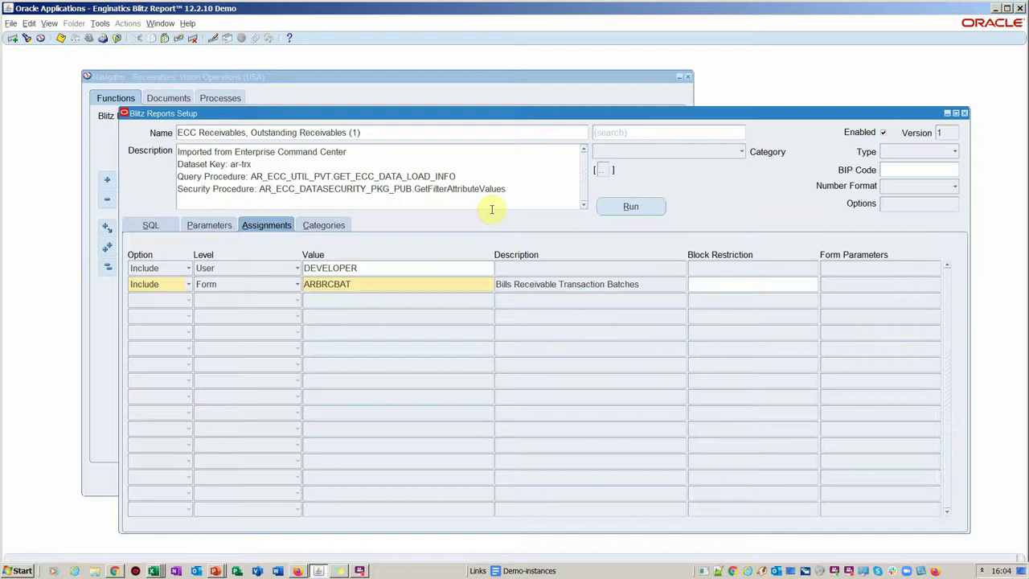
left_click(318, 226)
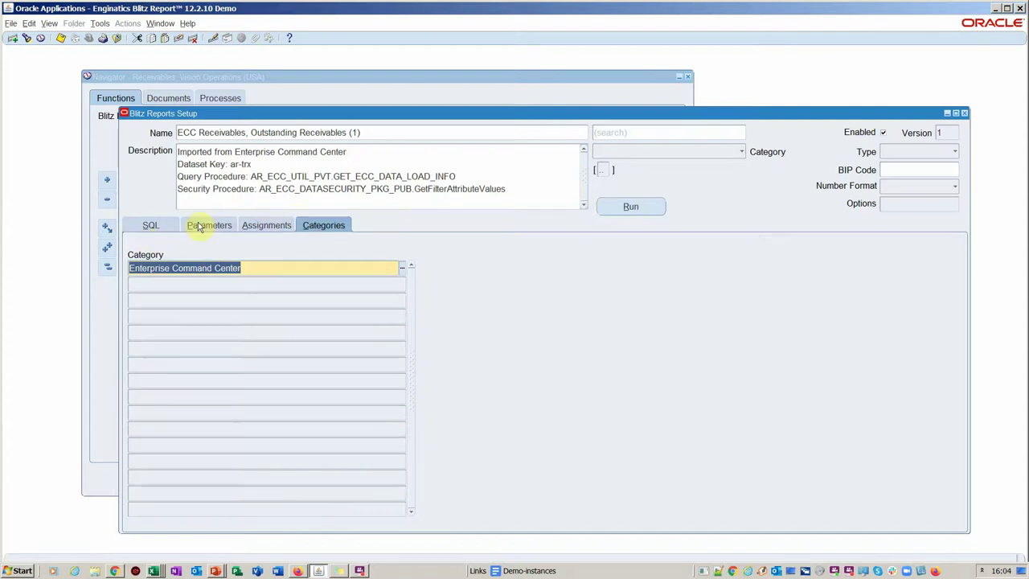
left_click(145, 223)
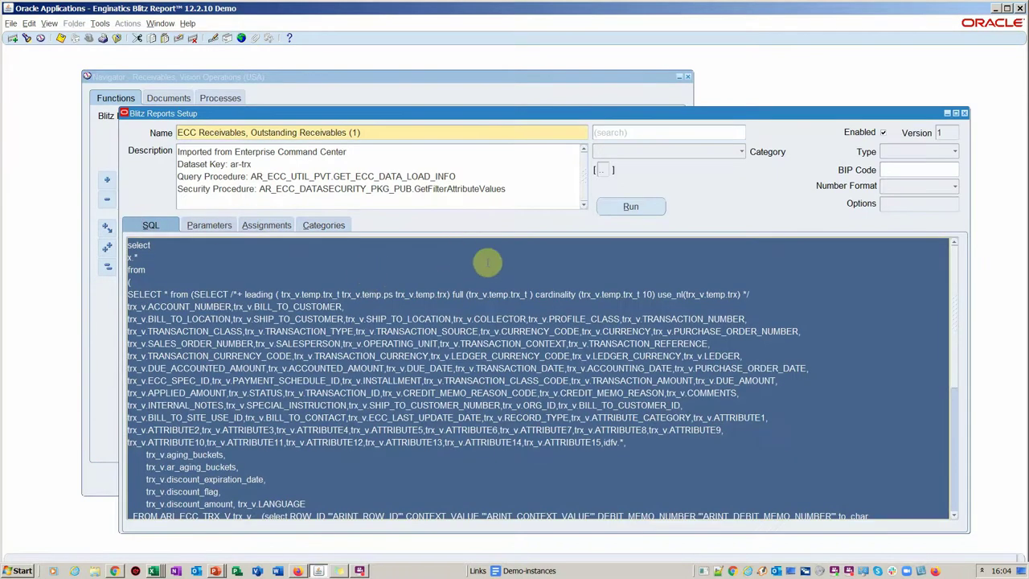
key("ctrl+s")
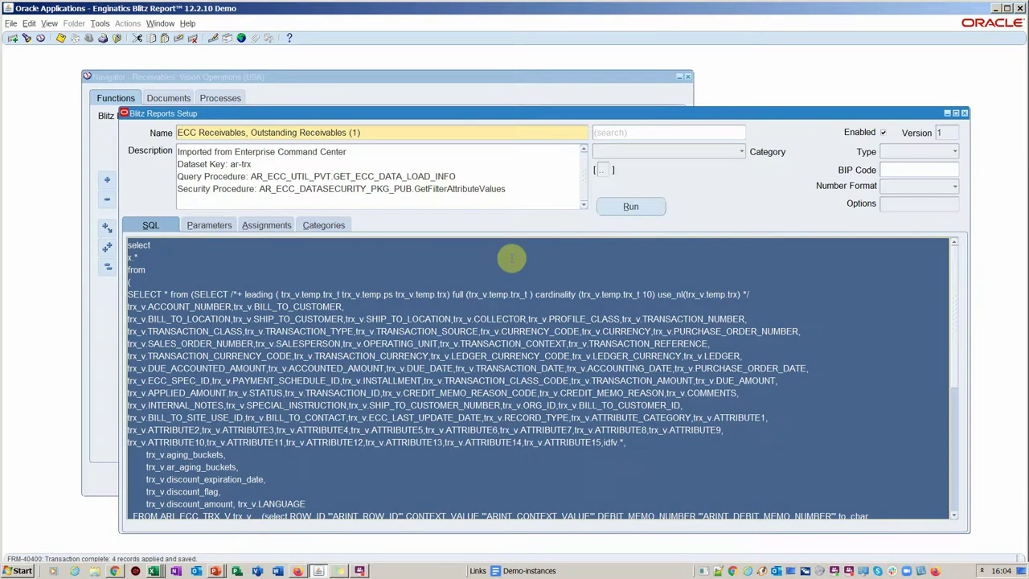
- Add the comment "version control detail" to version 1 in the report's version history
left_click(949, 131)
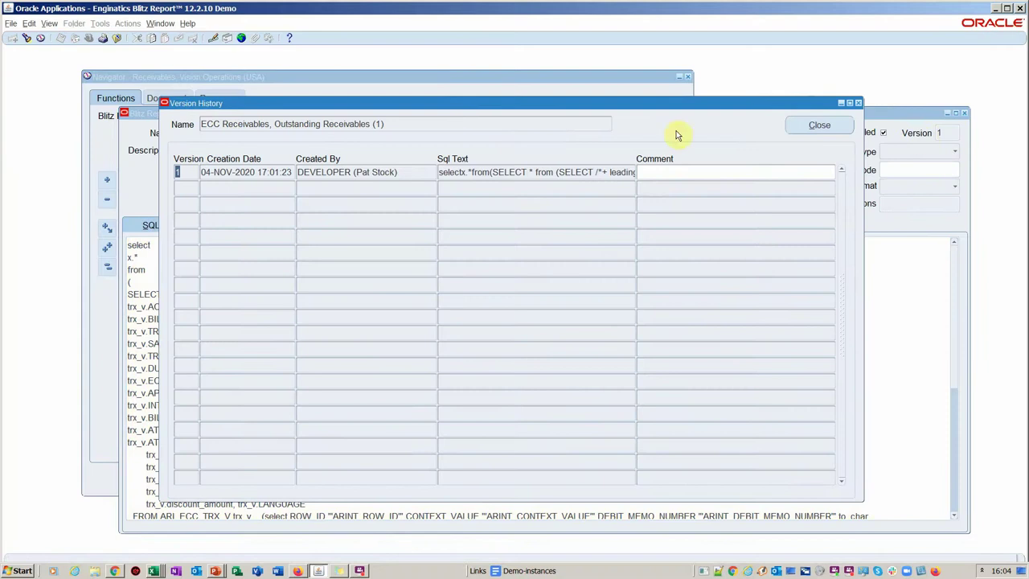
left_click_drag(487, 107, 530, 119)
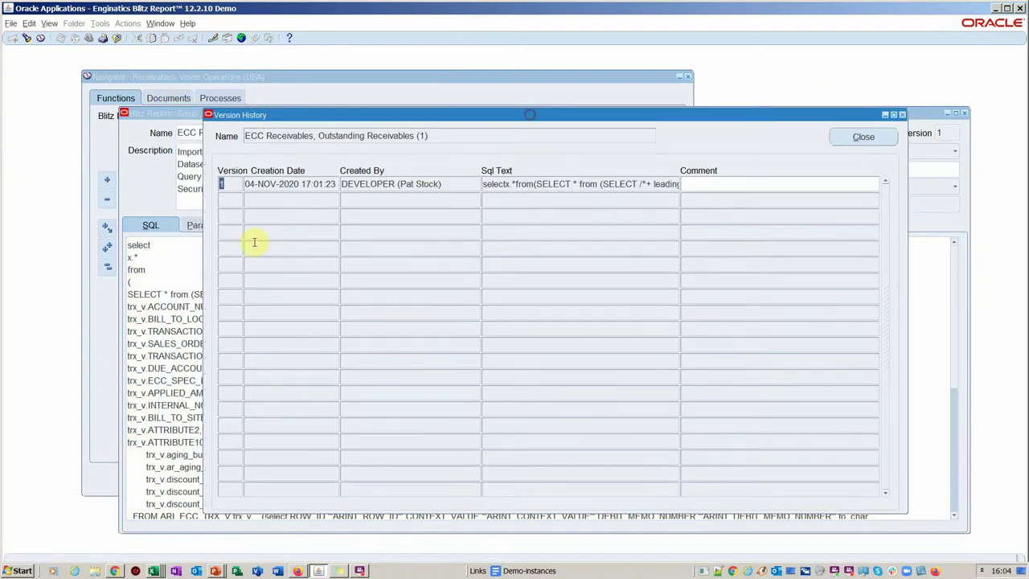
left_click(719, 183)
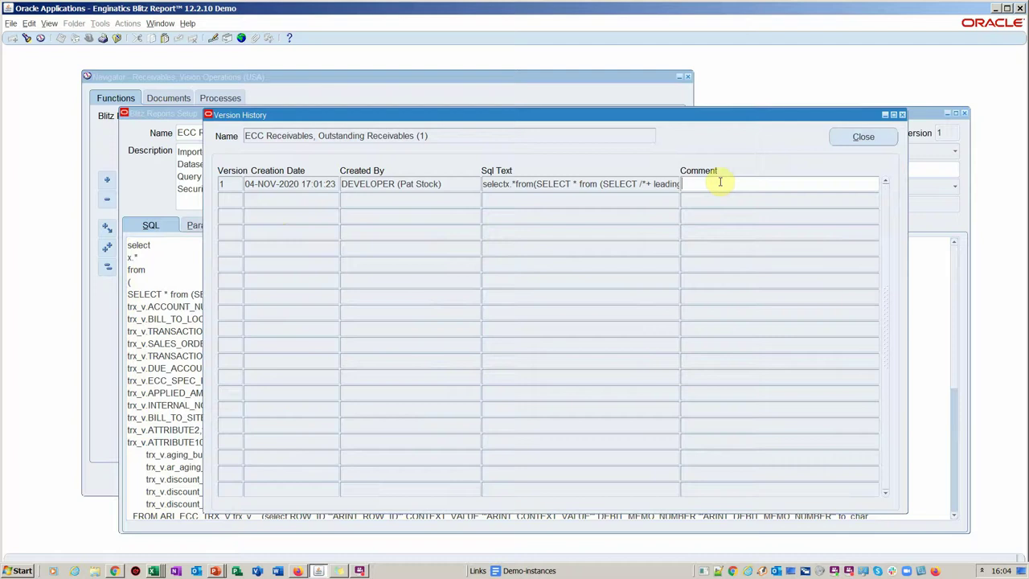
type("version control detail")
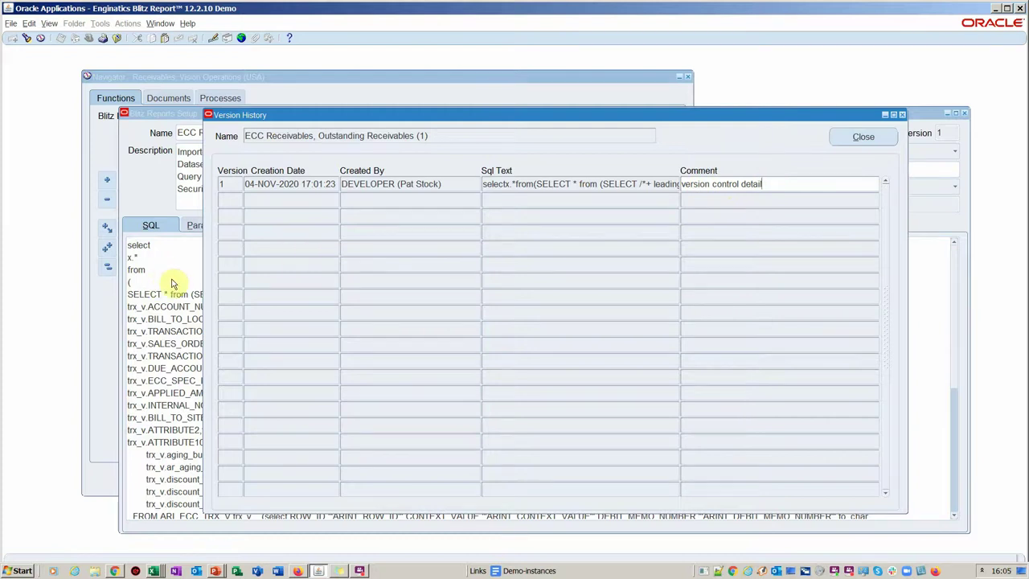
left_click(864, 137)
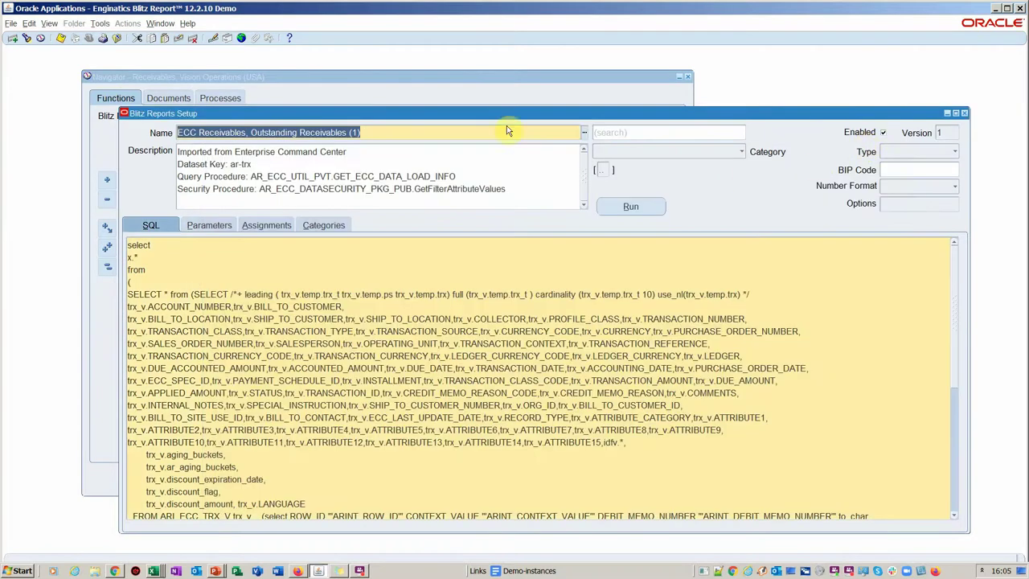
- Run the Outstanding Receivables report for the Vision Operations operating unit, leaving ECC Period From and ECC Period To blank
left_click_drag(400, 115, 411, 93)
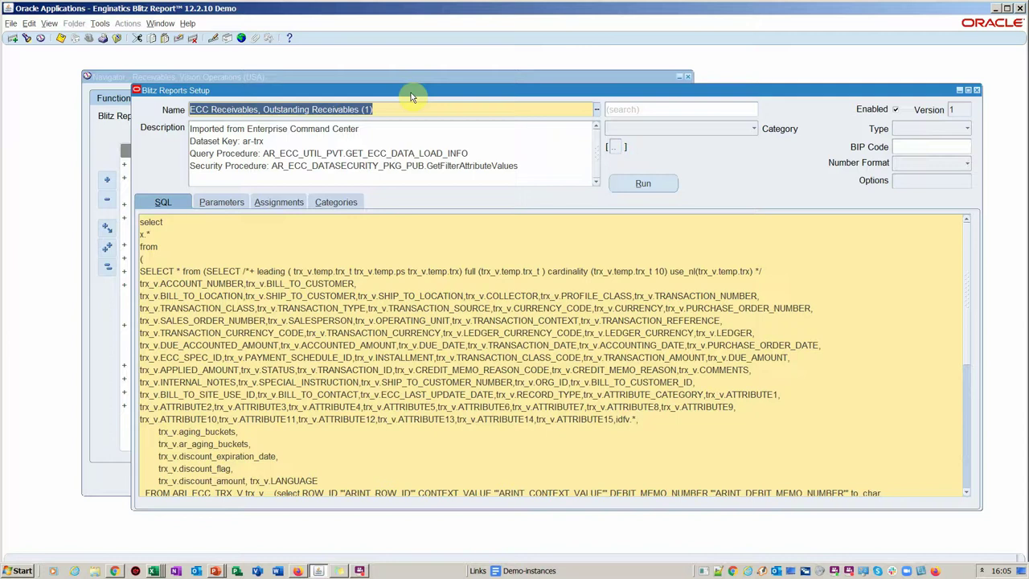
left_click_drag(420, 88, 408, 69)
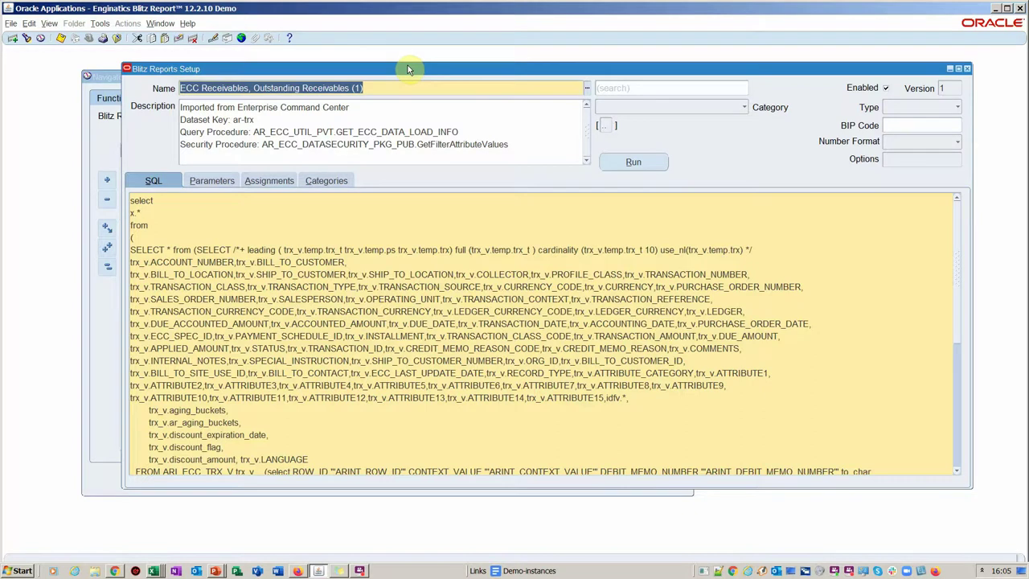
left_click(634, 163)
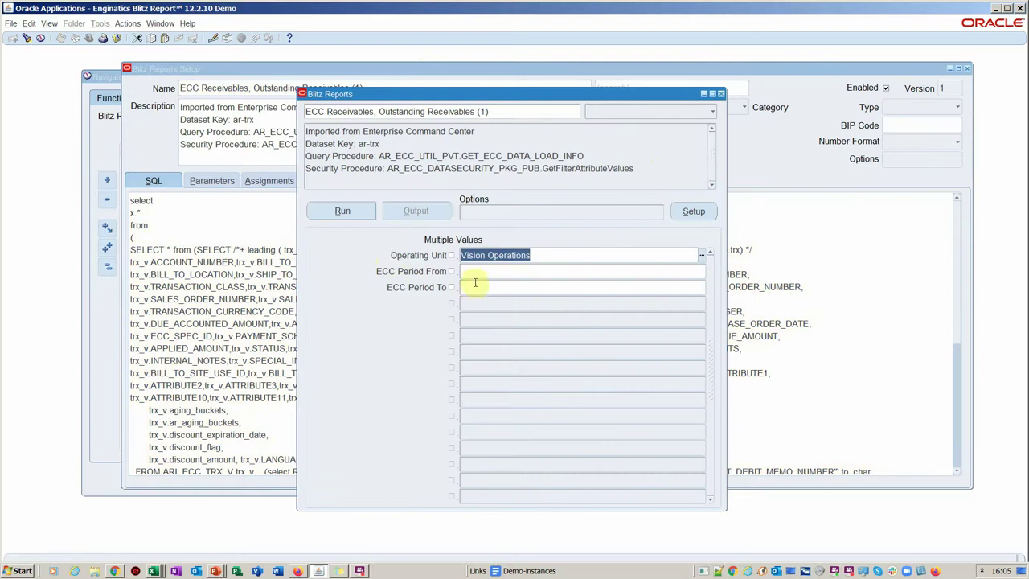
left_click(480, 271)
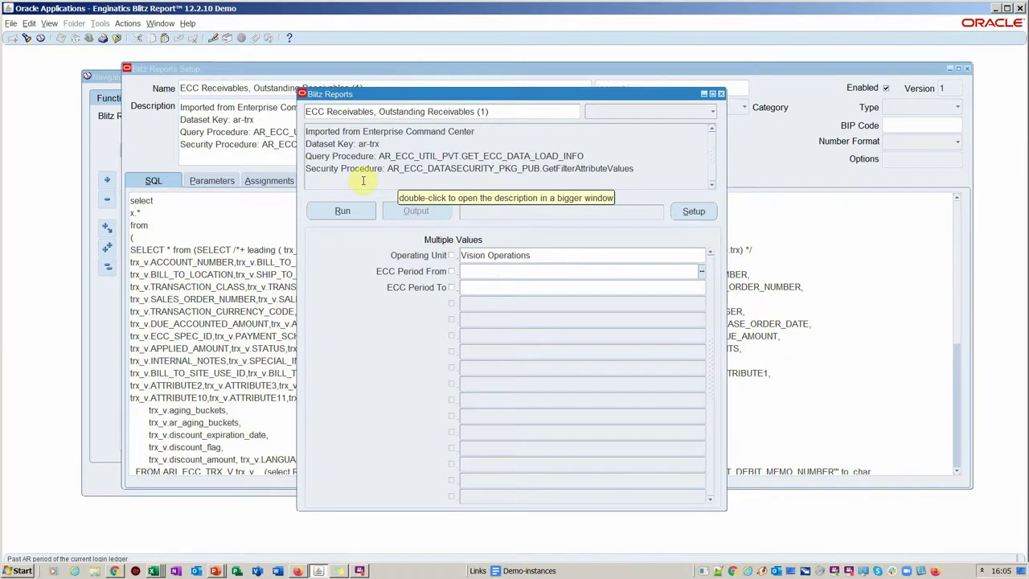
left_click(367, 213)
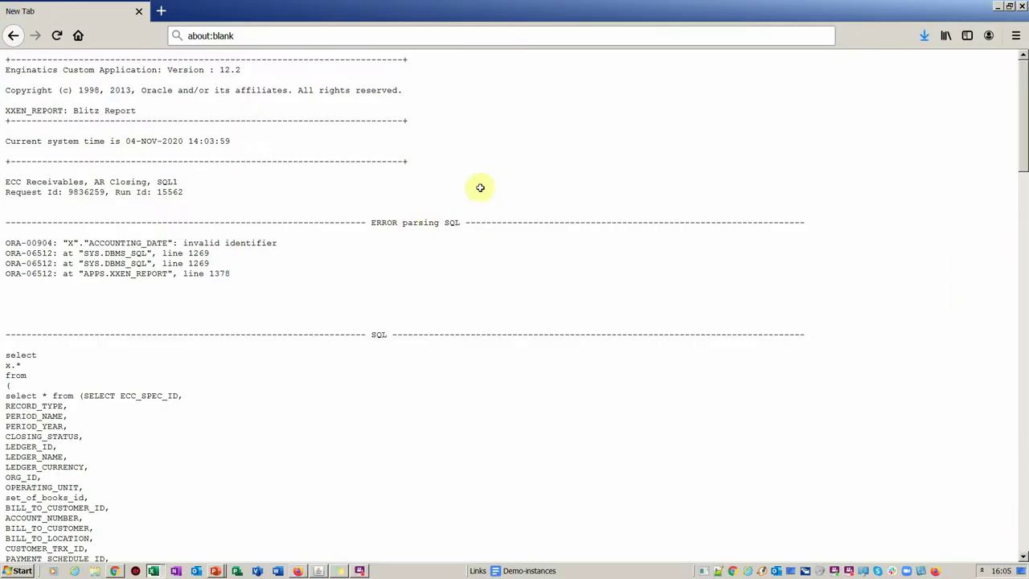
- Return to Oracle Applications and list the submitted concurrent requests
key("alt+Tab")
key("alt+Tab")
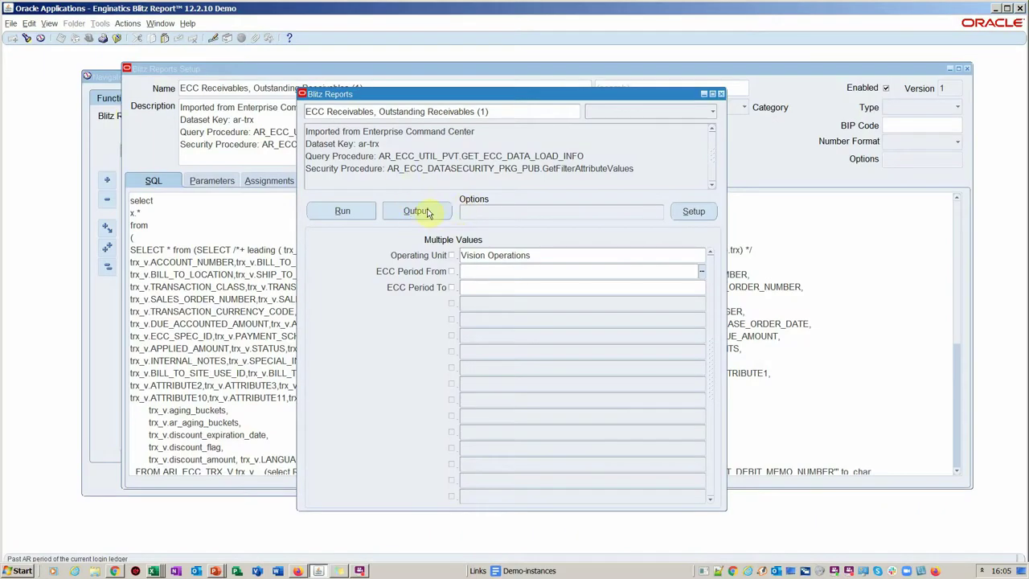
left_click(49, 23)
left_click(61, 181)
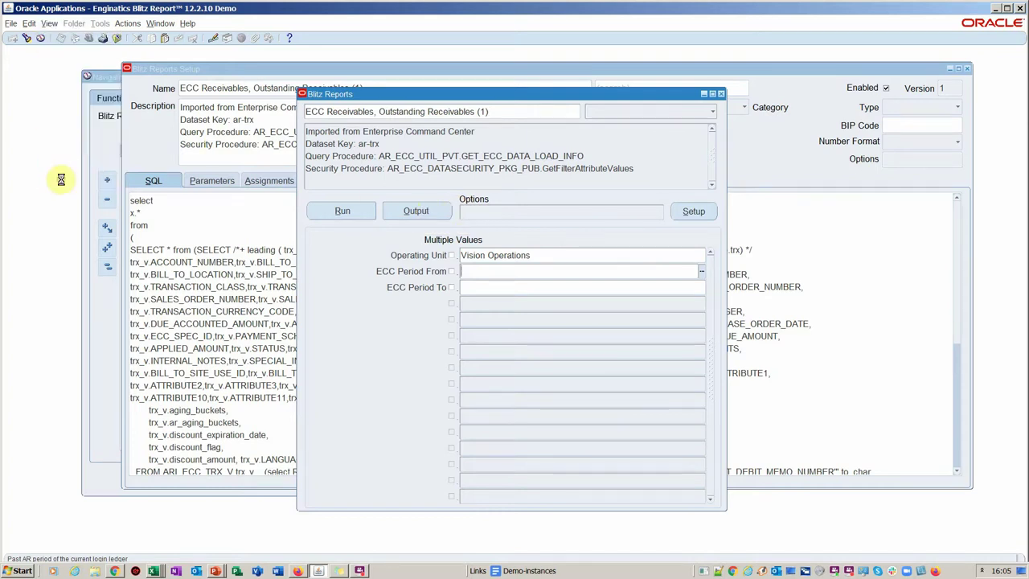
left_click(407, 363)
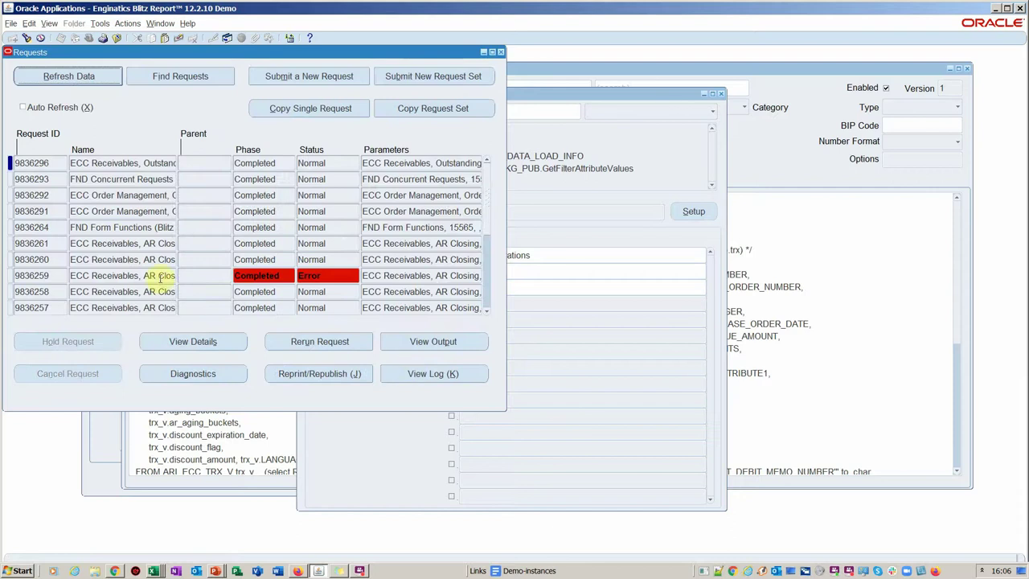
- View the full name of the newest Outstanding Receivables request in the text editor and close it without changes
left_click(135, 161)
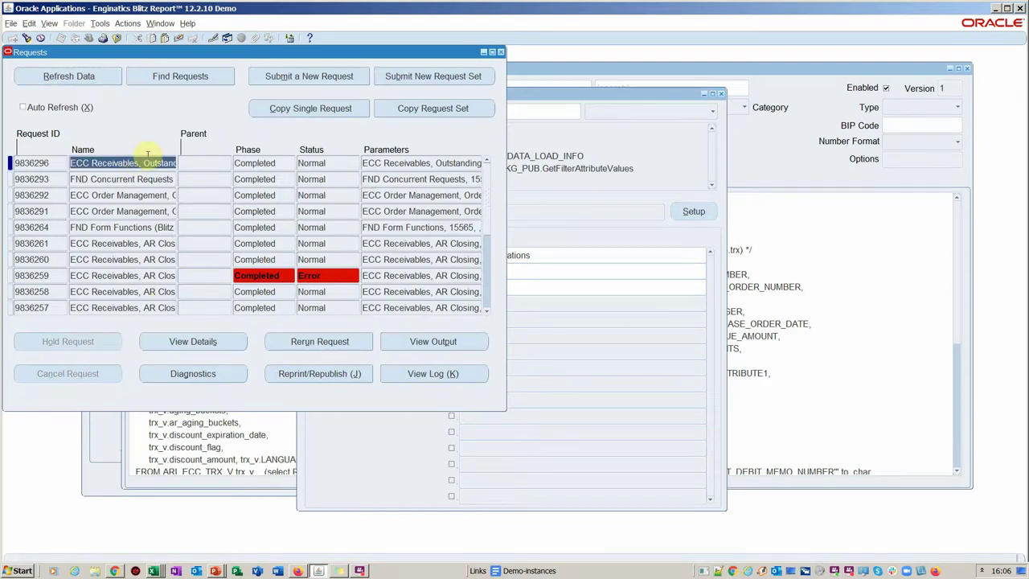
left_click(214, 38)
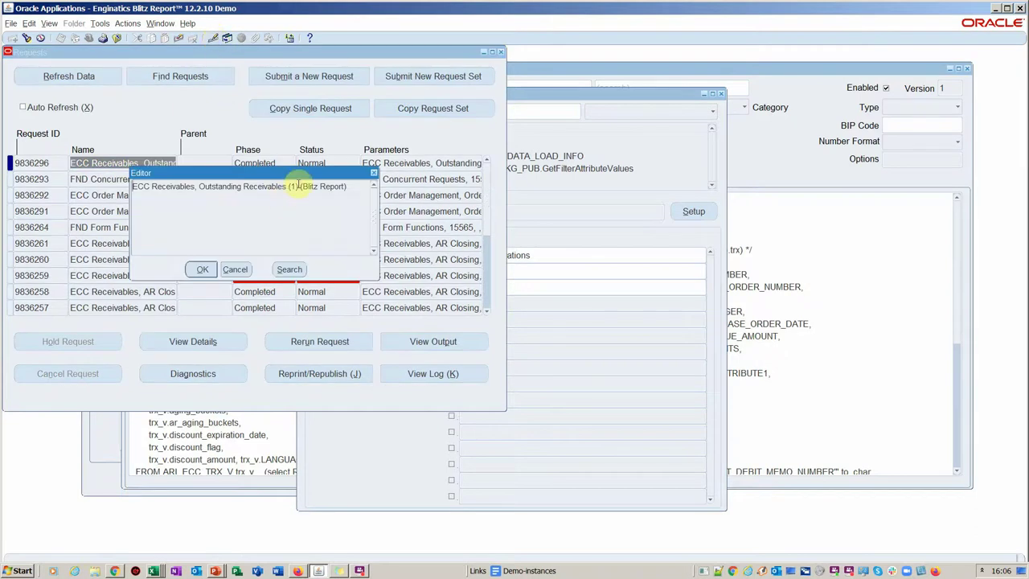
left_click_drag(297, 185, 137, 186)
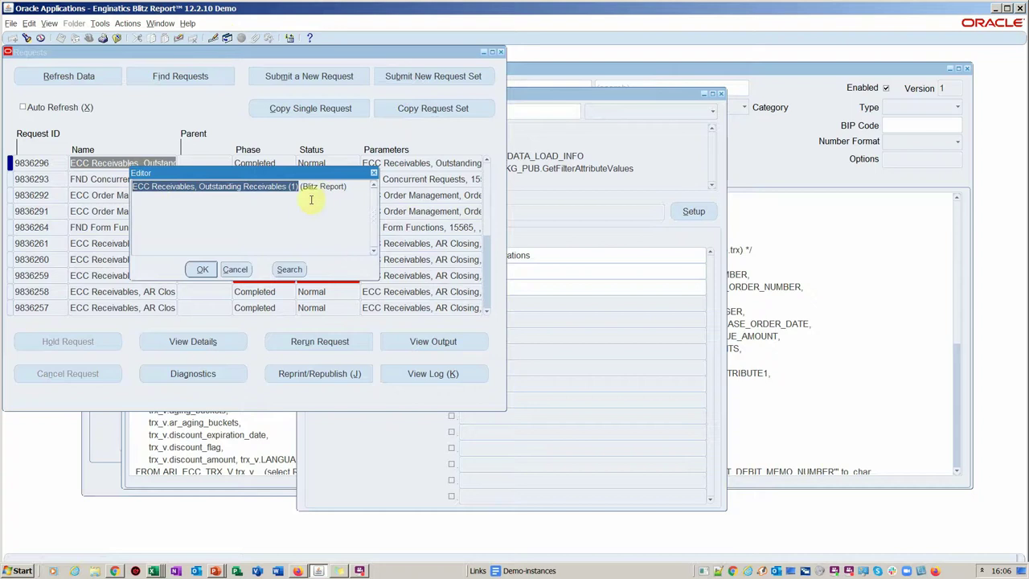
left_click(235, 269)
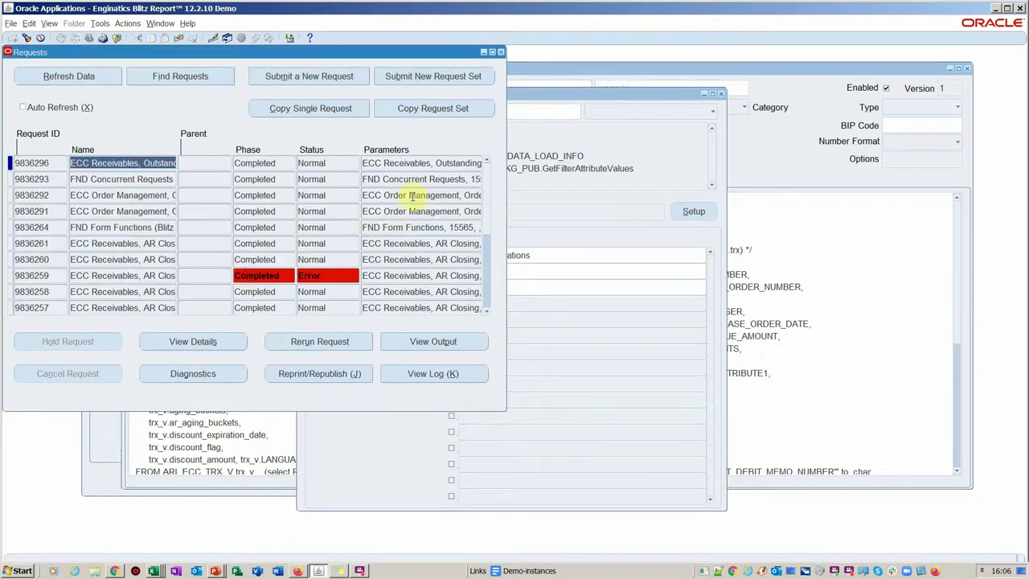
- Compare the newest request with the report run window and open that request's output in Excel
left_click(613, 90)
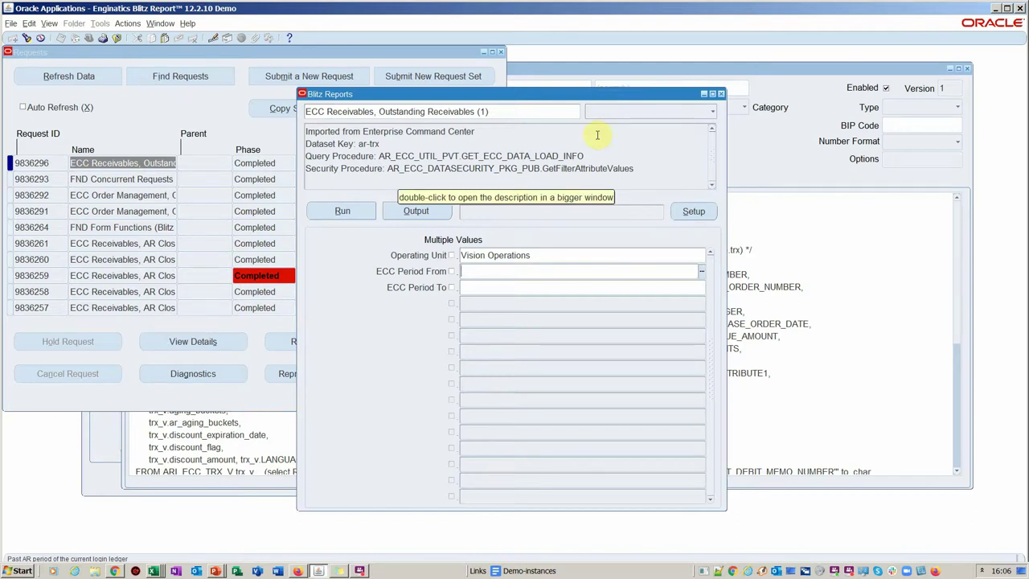
left_click(203, 52)
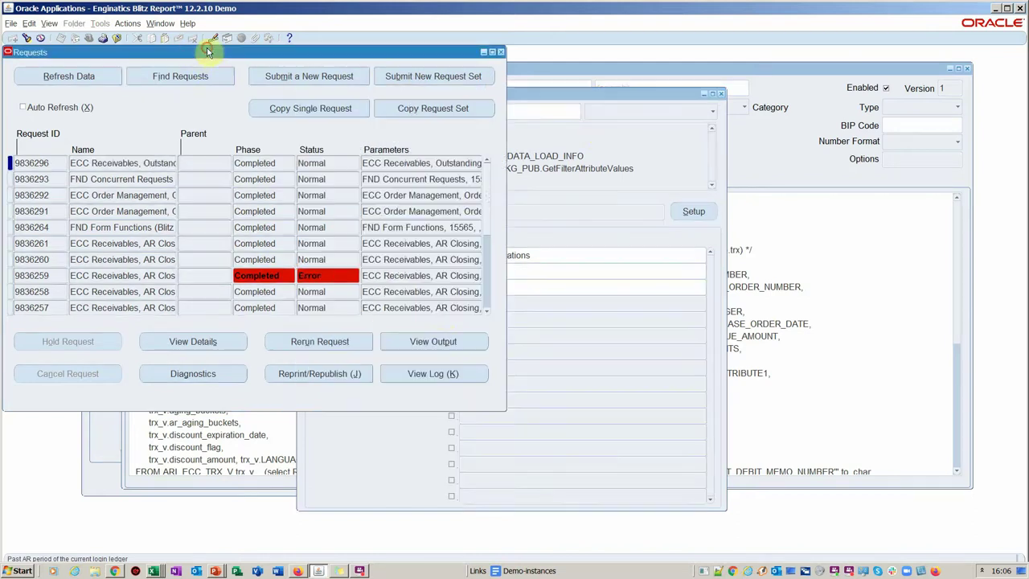
left_click(434, 342)
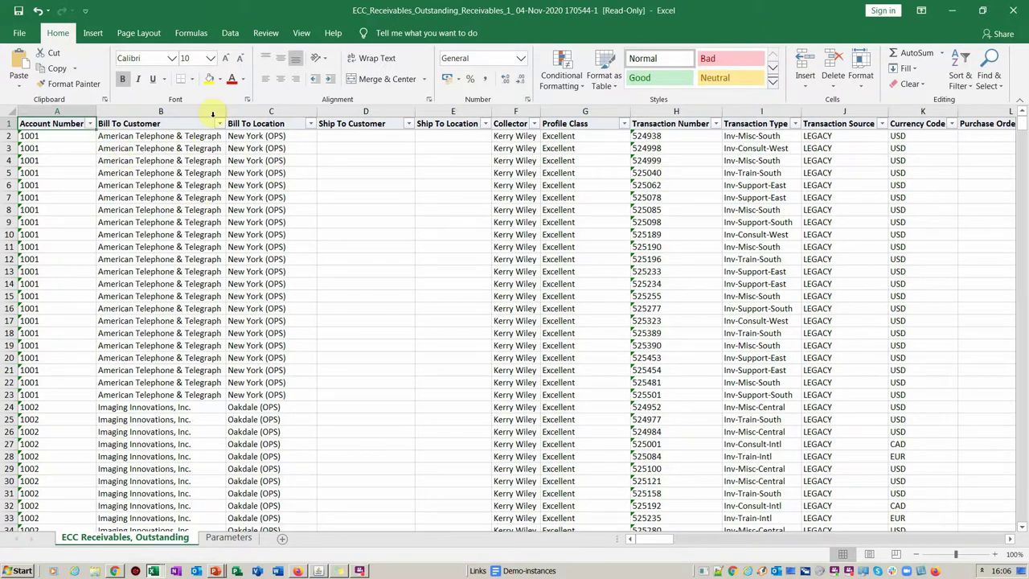
- Look at the Transaction List2020-11-04 workbook for comparison and return to the Outstanding Receivables output workbook
key("alt+Tab")
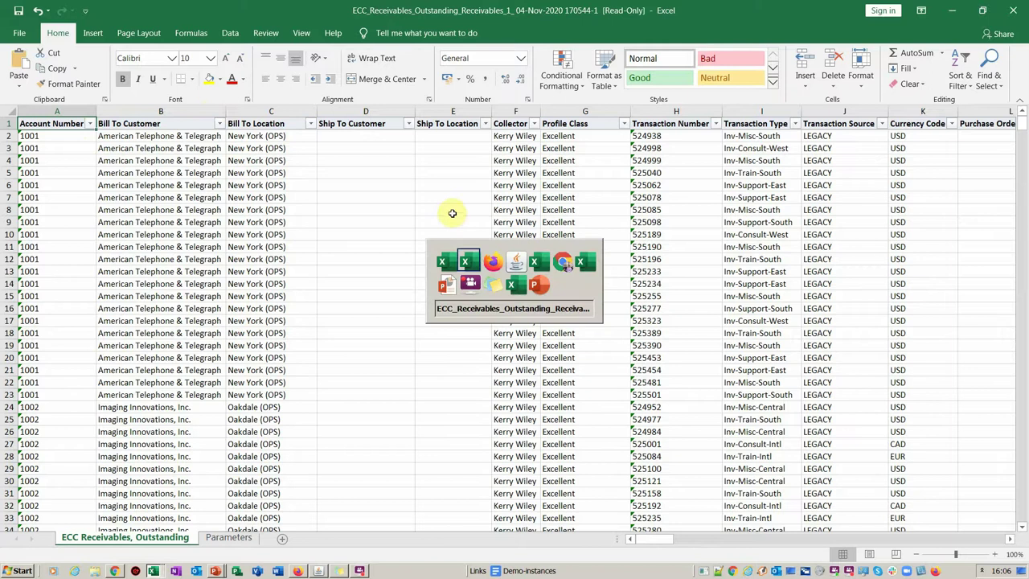
key("alt+Tab")
key("alt+Tab")
key("alt+Tab")
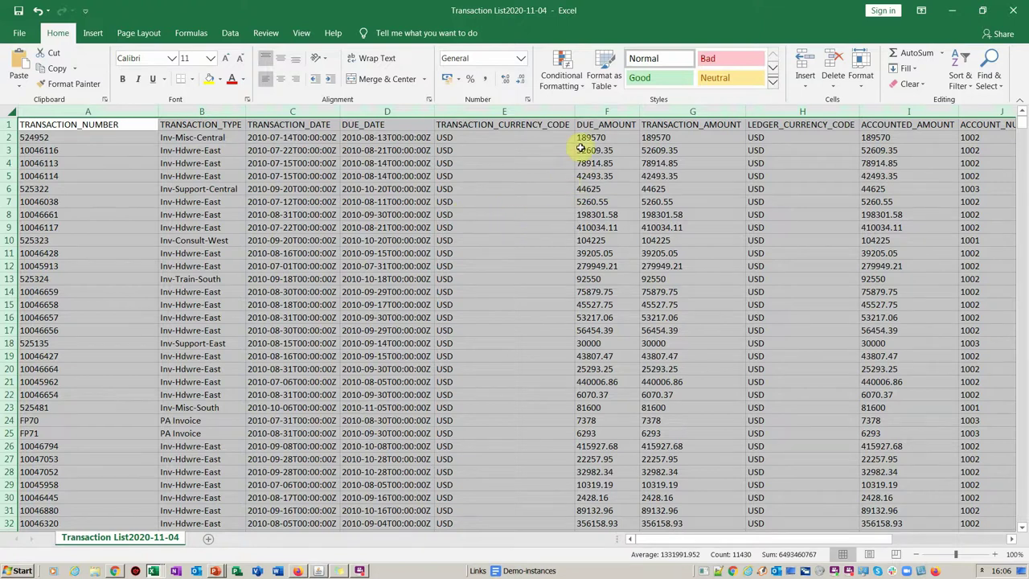
key("alt+Tab")
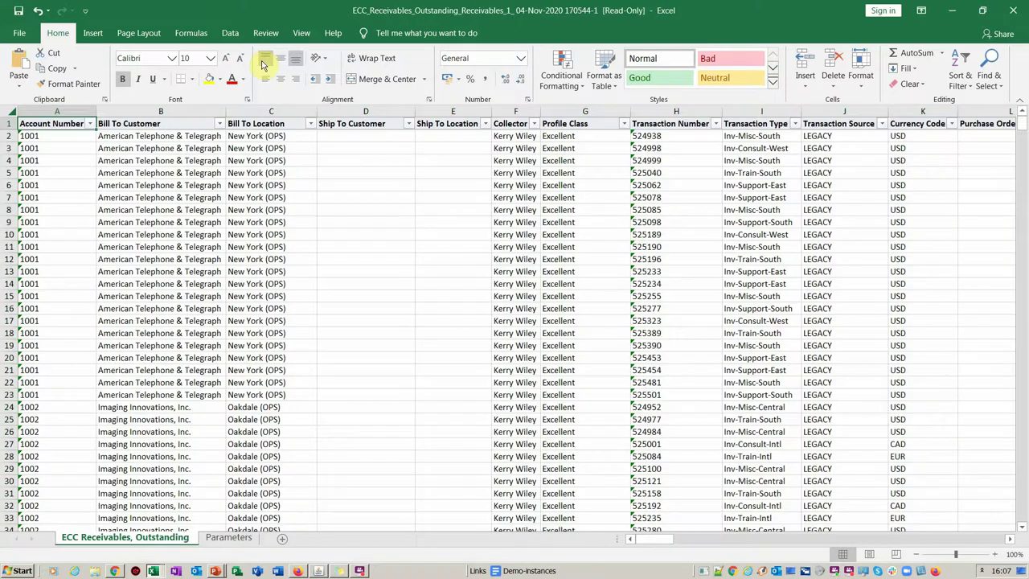
- Examine the Outstanding Receivables output columns from Account Number across to the accounted amounts and due dates
scroll(1021, 133, "down", 1)
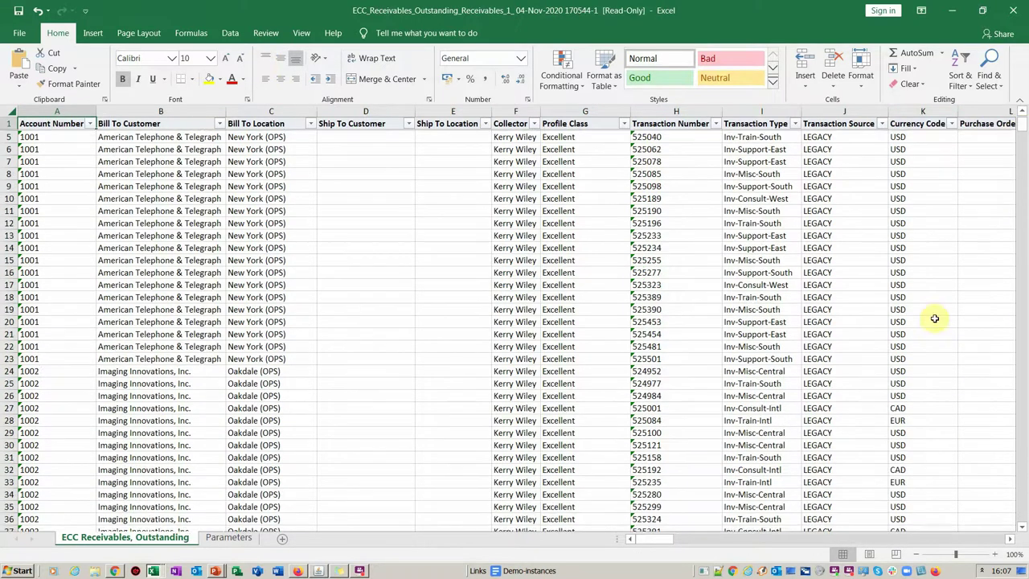
left_click(364, 135)
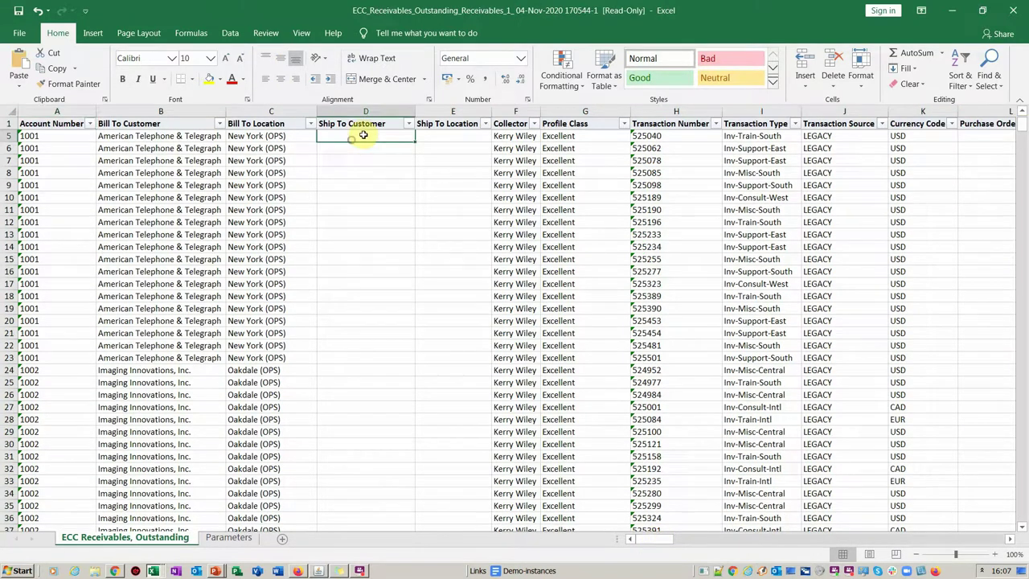
key("Left")
key("Left")
key("Left")
key("Right")
key("Right")
key("Right")
key("Right")
key("Right")
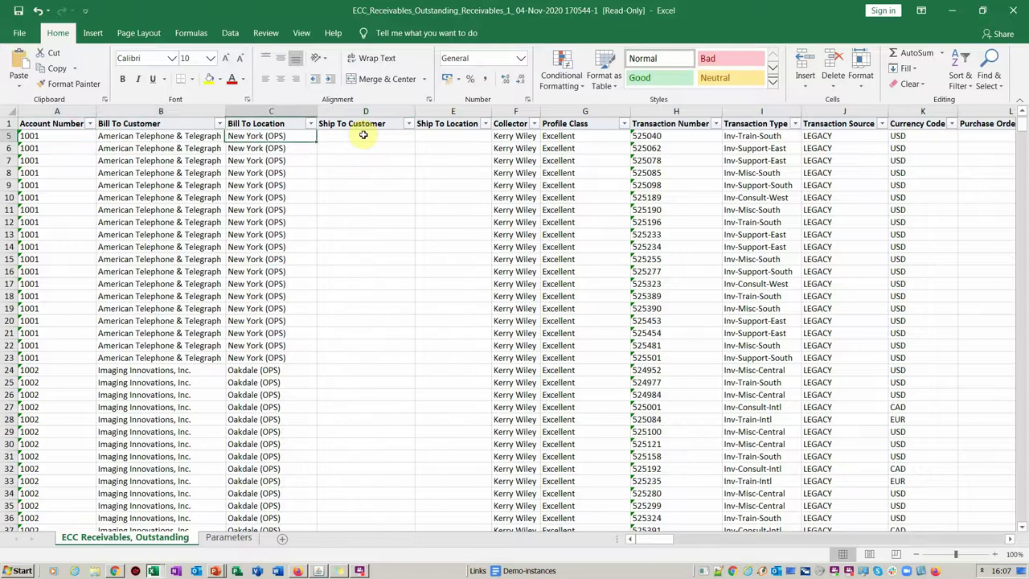
key("Right")
key("Right")
key("Right")
key("Right")
key("Right")
key("Right")
key("Right")
key("Right")
key("Right")
key("Right")
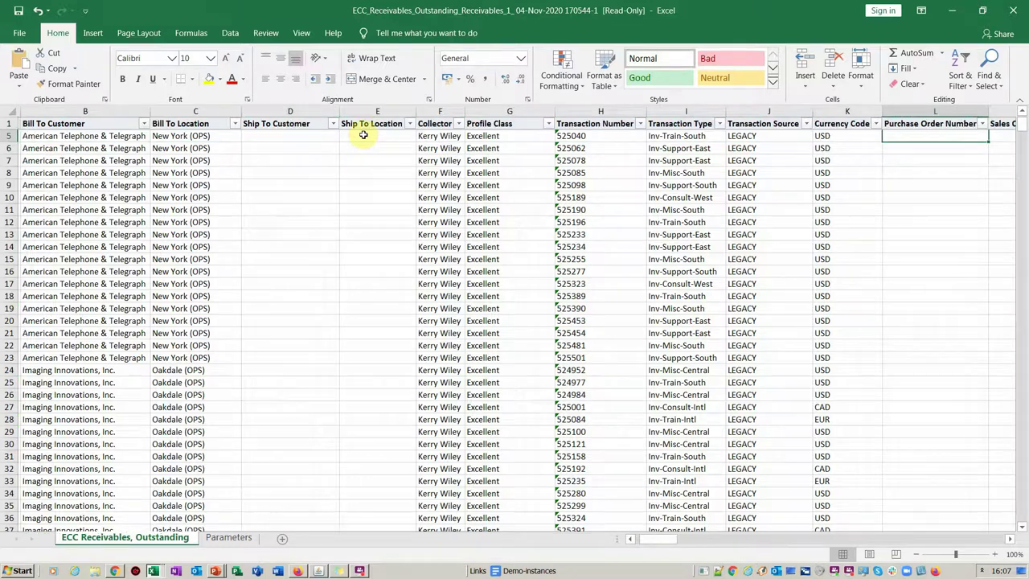
key("Right")
key("Right")
key("Right")
key("Right")
key("Right")
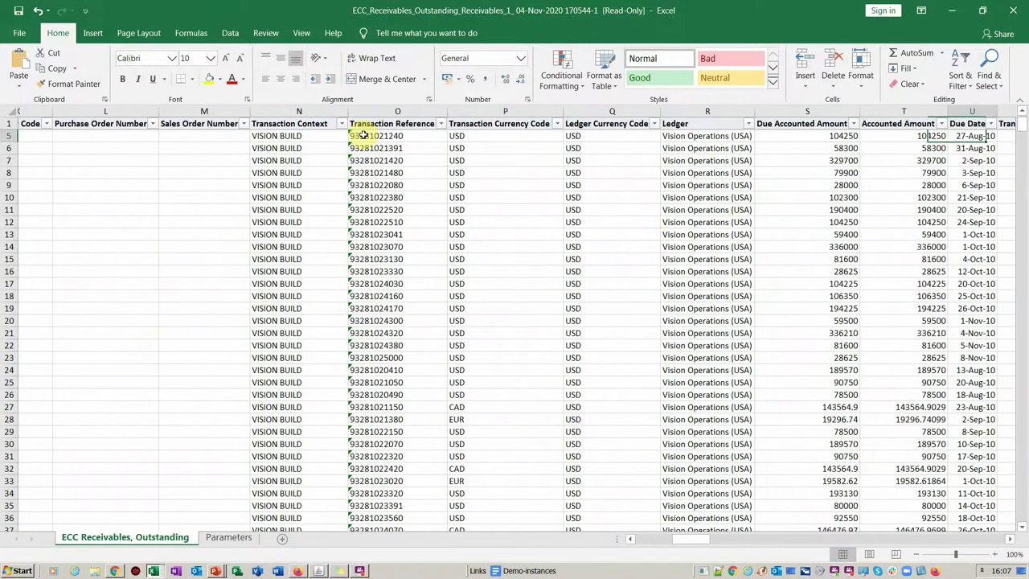
key("Right")
key("Left")
key("Left")
key("Left")
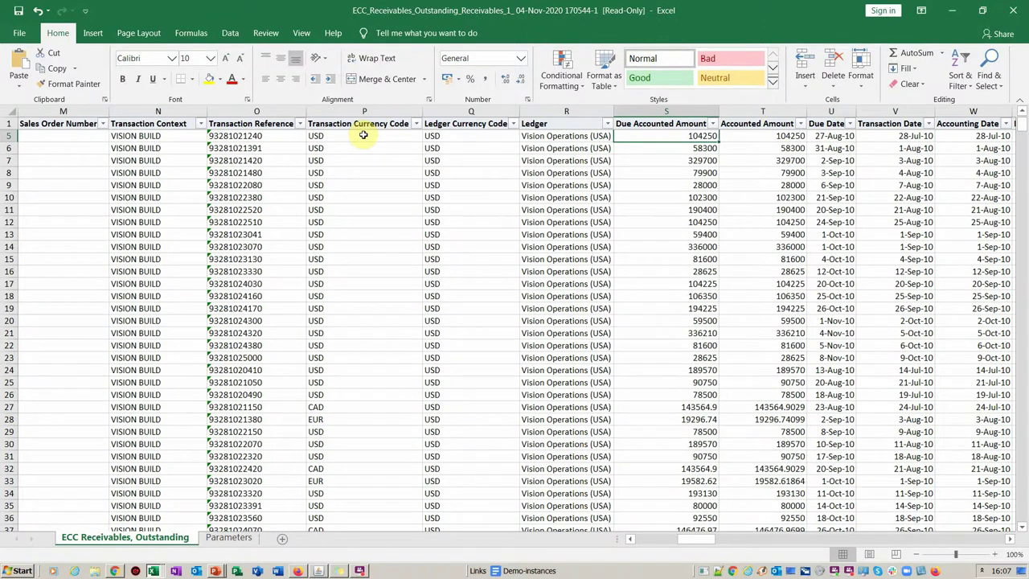
- Add a sum of the Accounted Amount column in cell T979, just below the last data row
left_click_drag(1022, 129, 1024, 521)
scroll(941, 467, "down", 20)
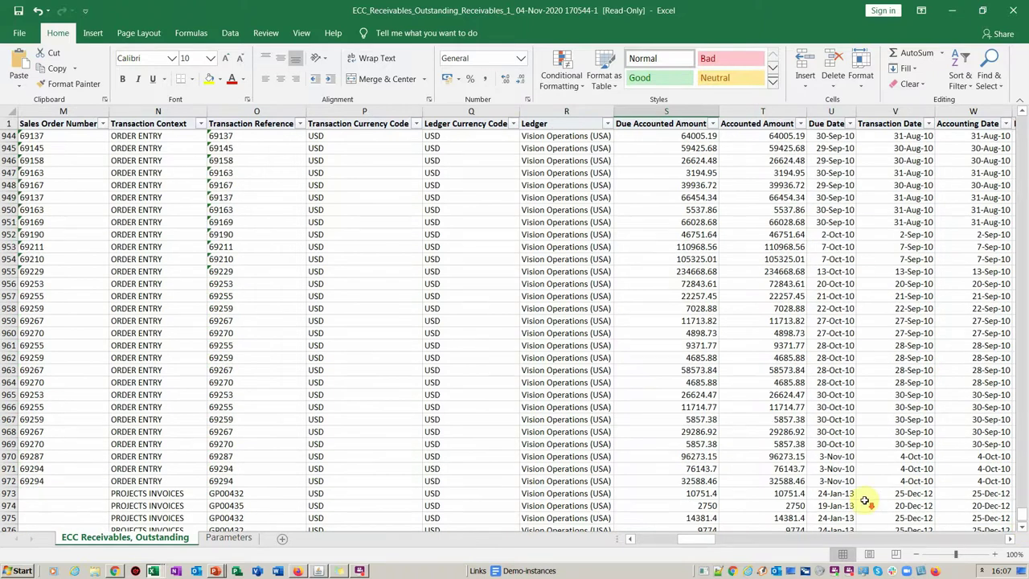
scroll(861, 492, "down", 3)
left_click(792, 456)
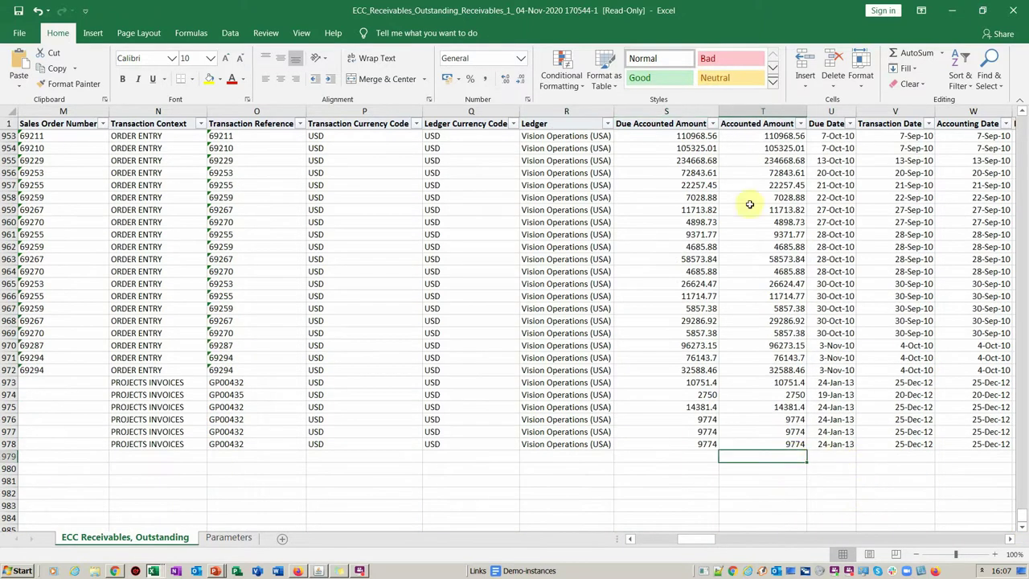
left_click(917, 53)
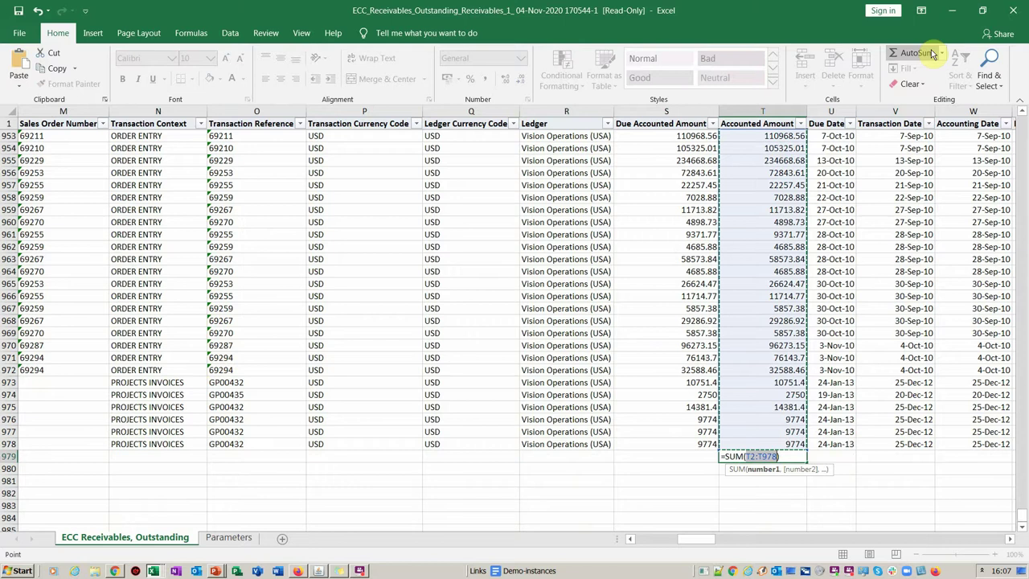
key("Tab")
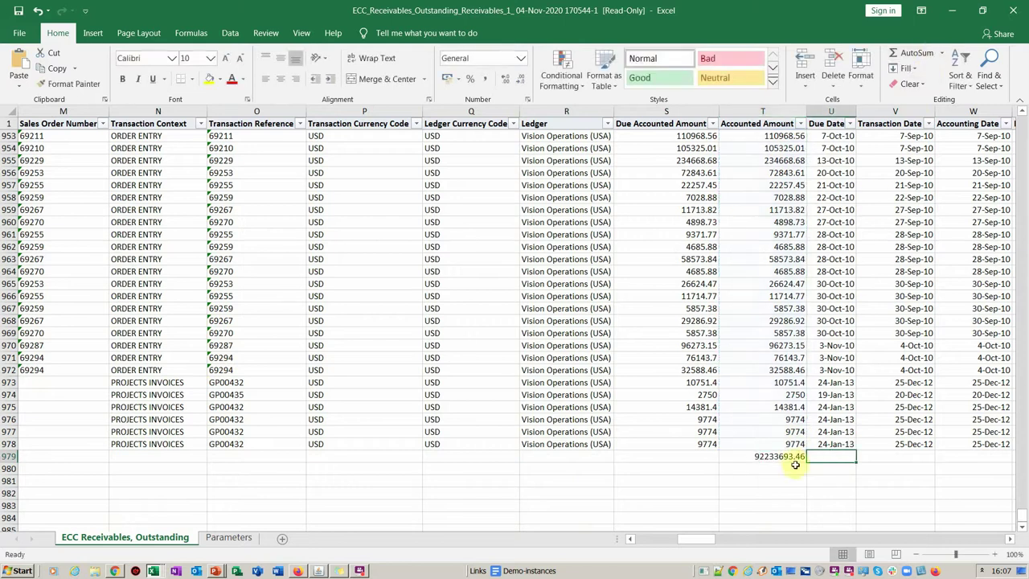
left_click(760, 456)
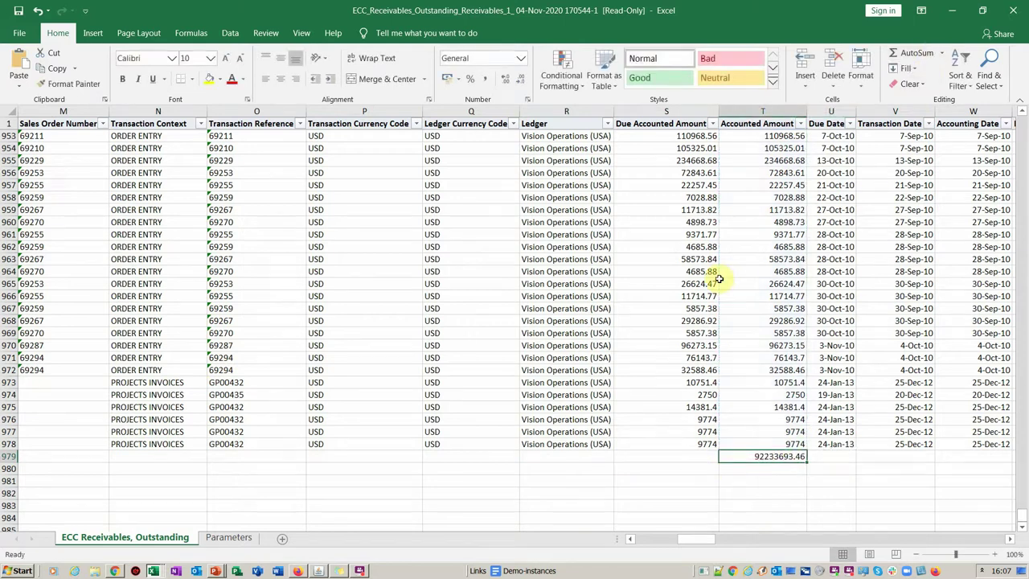
- Format the whole Accounted Amount column as Number with 2 decimal places and select its total cell
right_click(748, 108)
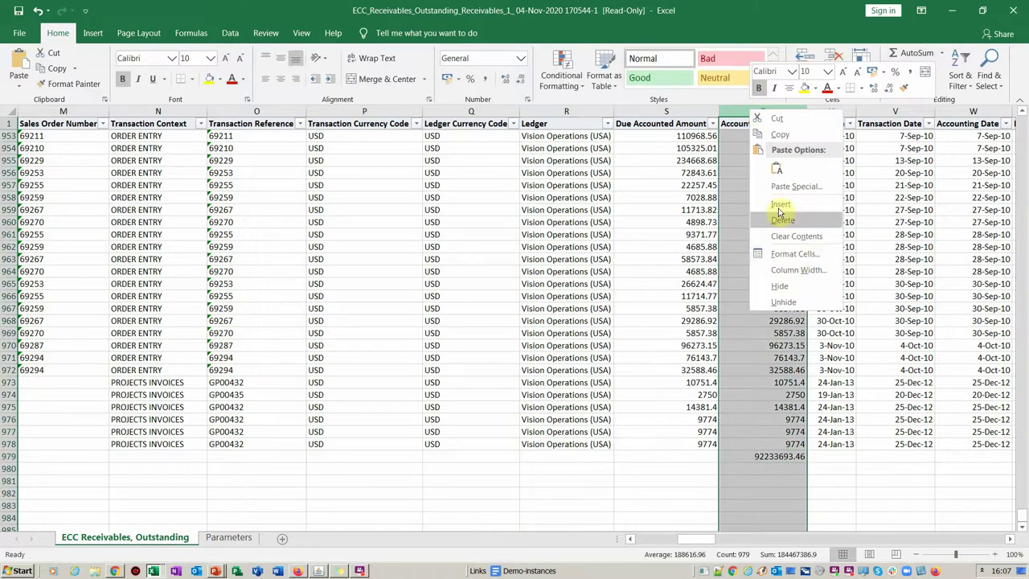
left_click(794, 256)
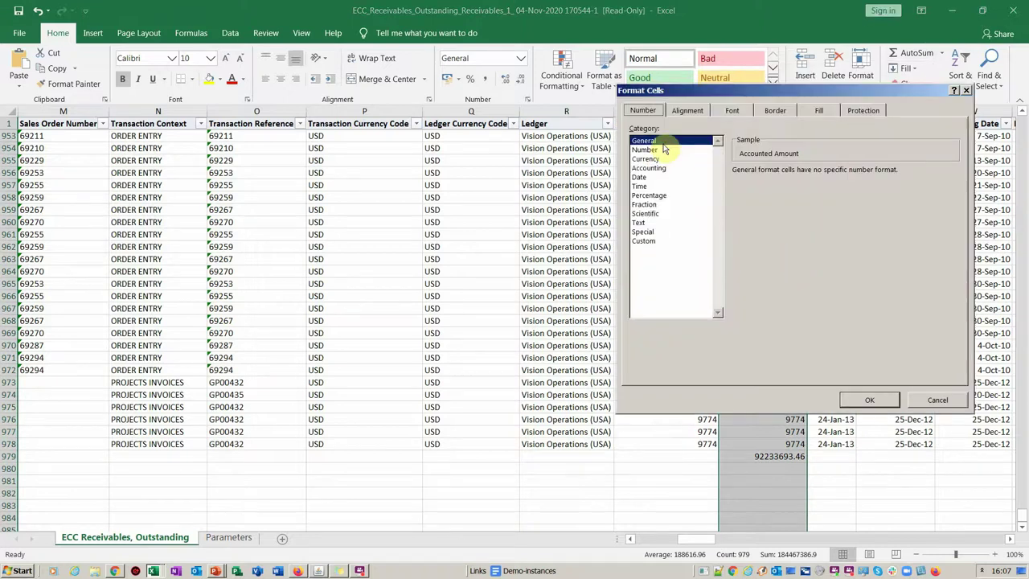
left_click(645, 149)
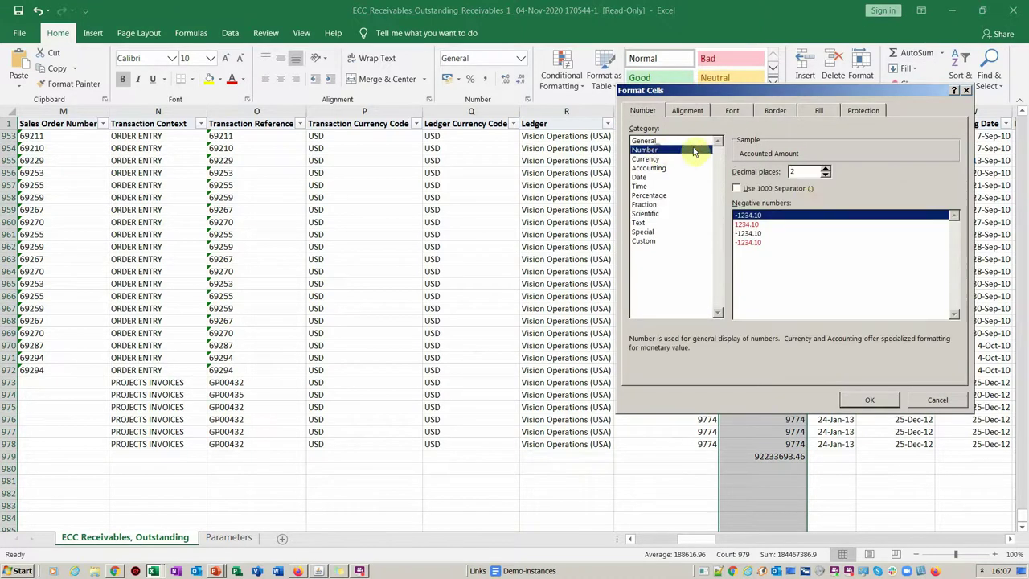
left_click(867, 397)
double_click(764, 456)
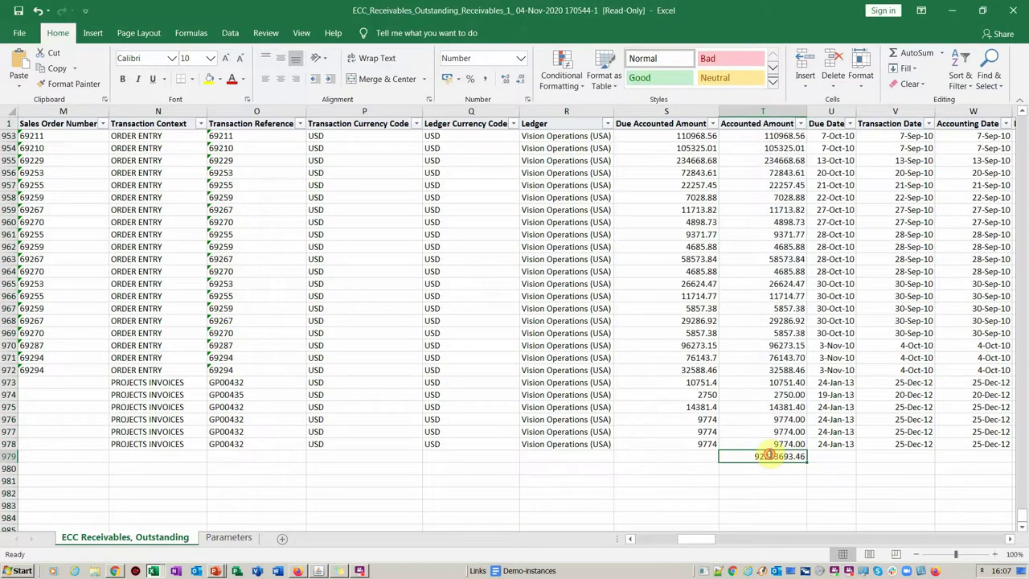
- Add a sum of the Due Accounted Amount column in cell S979, beside the Accounted Amount total
left_click(650, 455)
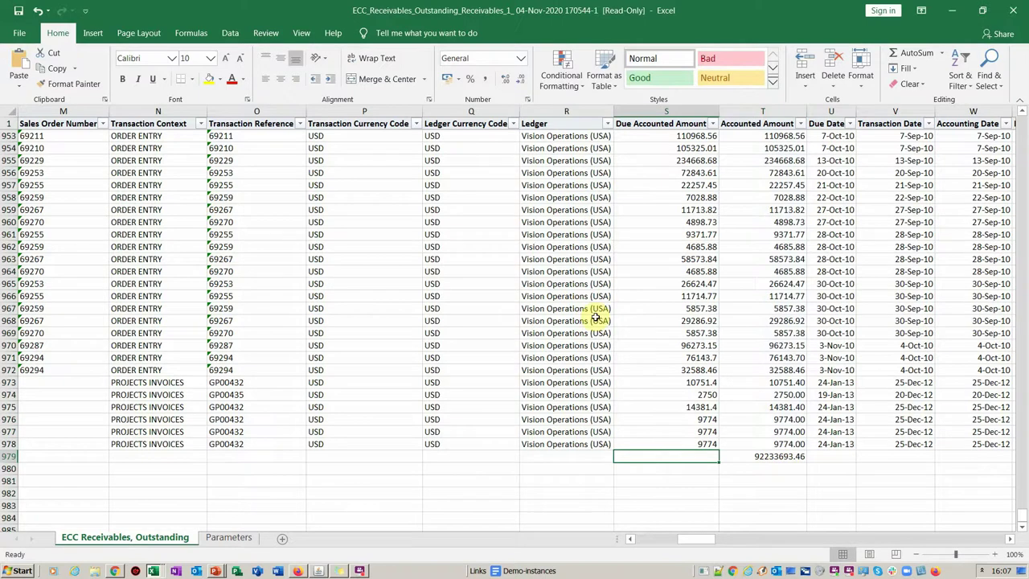
left_click(917, 52)
key("Tab")
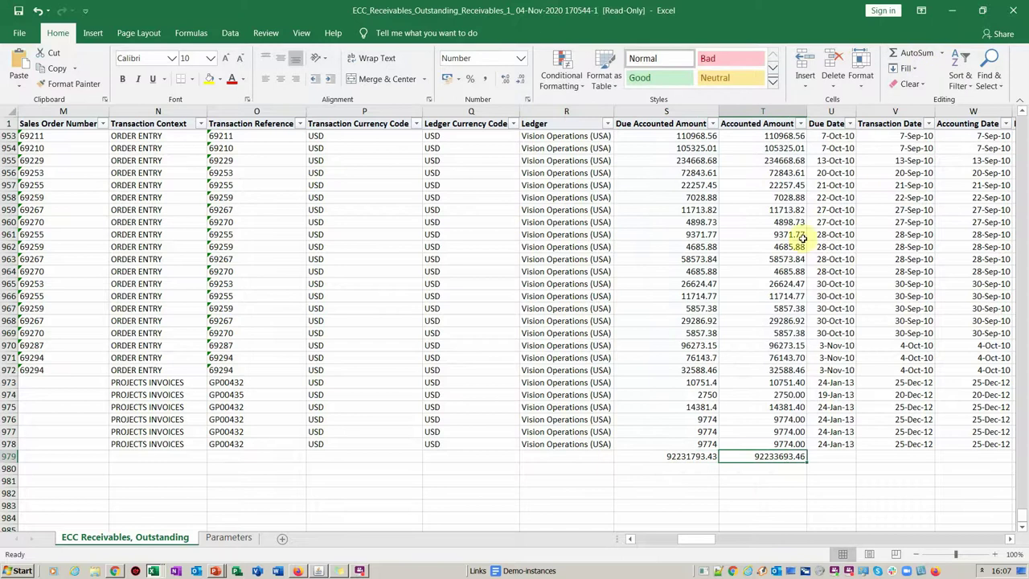
- Switch to the Receivables Command Center in Chrome and compare its Outstanding Balance with the report totals
key("alt+Tab")
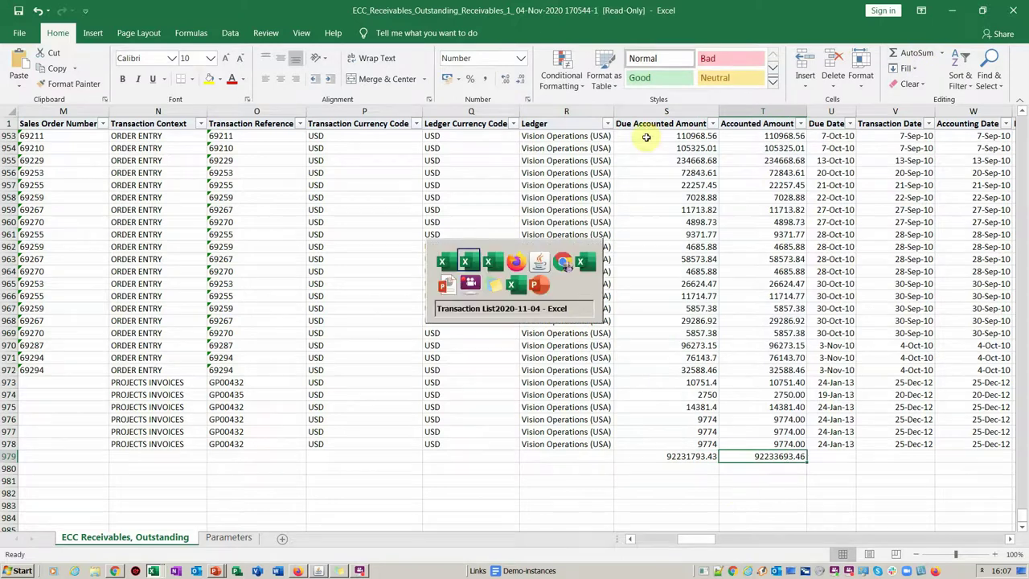
key("alt+Tab")
key("alt+Tab")
key("alt+Tab")
key("alt+Tab")
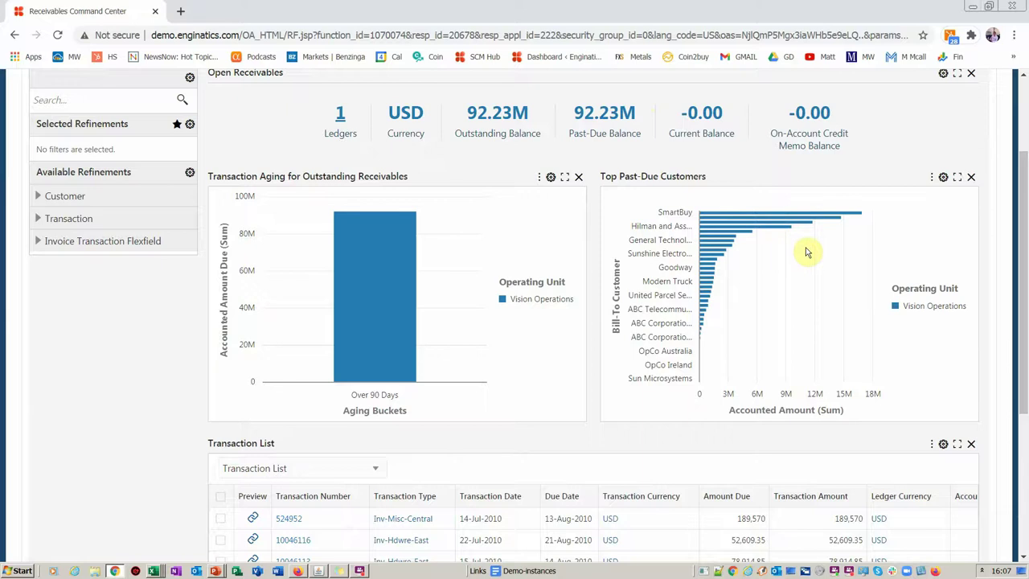
- Return to Oracle Applications and close the Requests and Blitz Reports run windows, leaving Blitz Reports Setup open
key("alt+Tab")
key("alt+Tab")
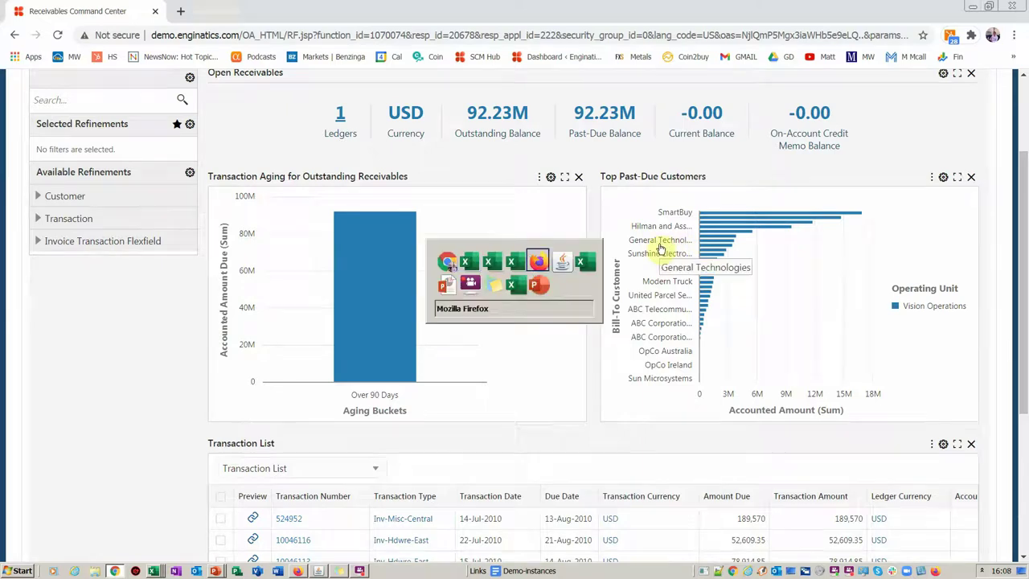
key("alt+Tab")
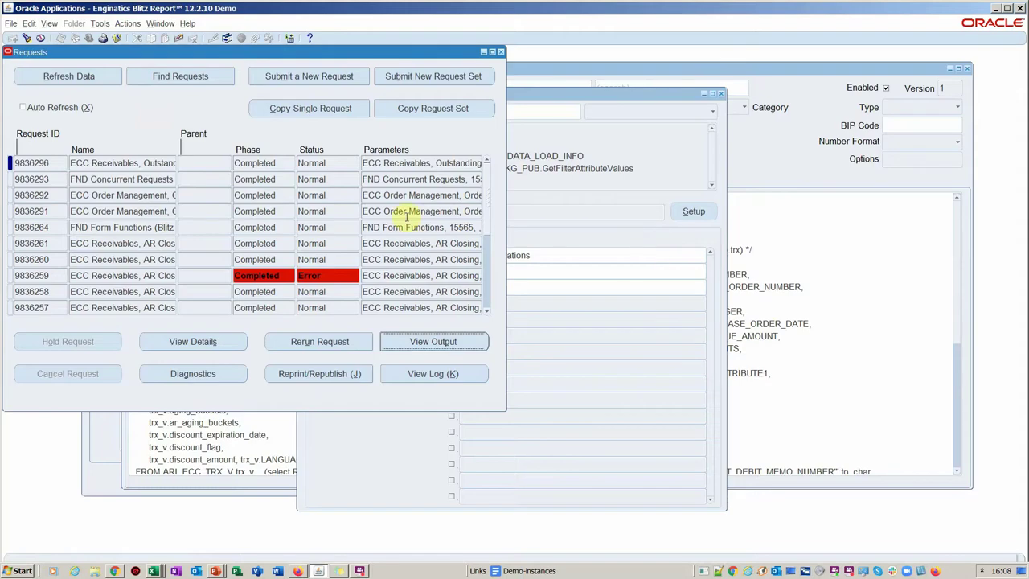
left_click(722, 94)
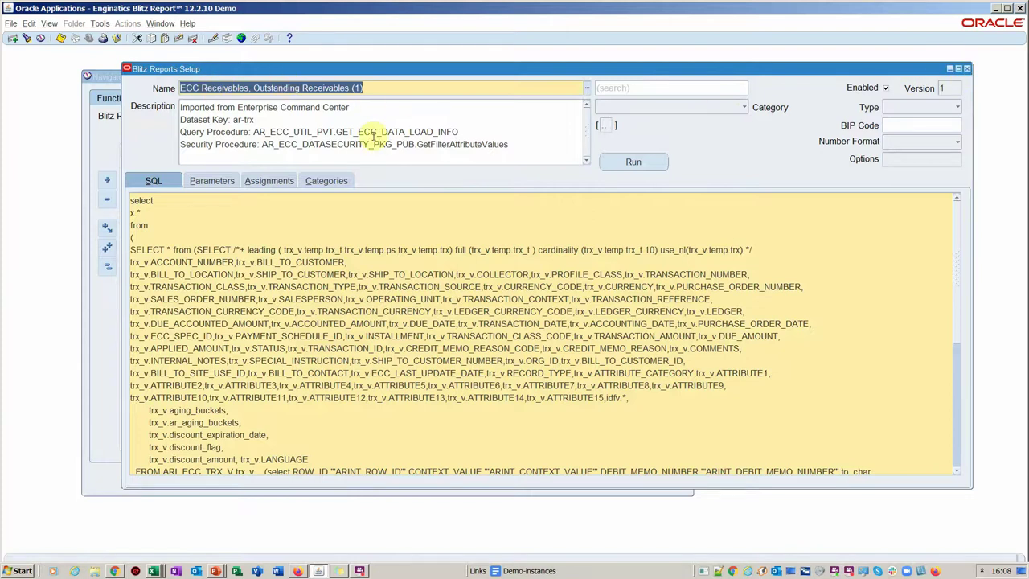
- Switch to Chrome, open enginatics.com in a new tab and go to the Blitz Report Library page
key("alt+Tab")
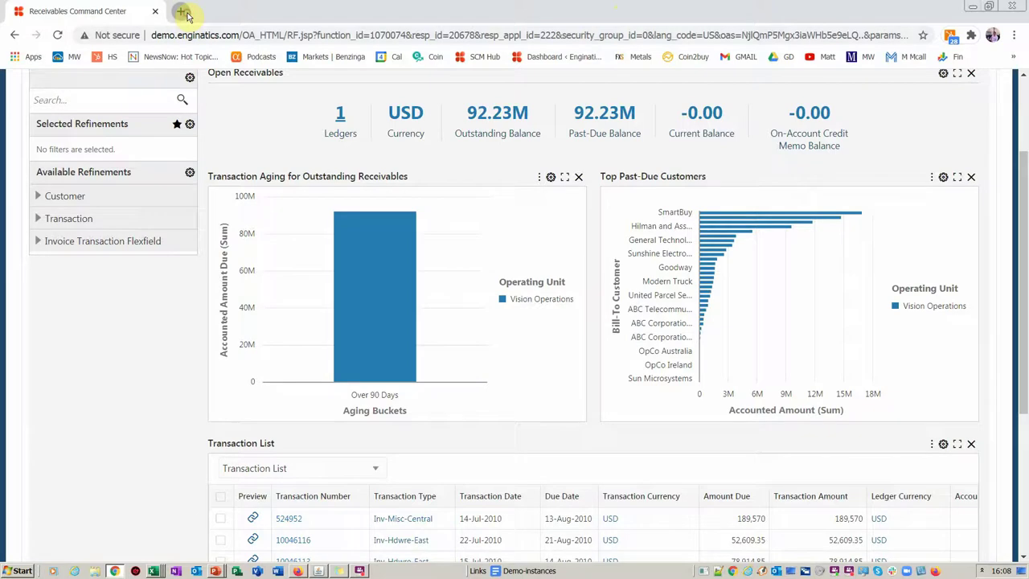
left_click(186, 14)
left_click(198, 35)
type("enginatics.com")
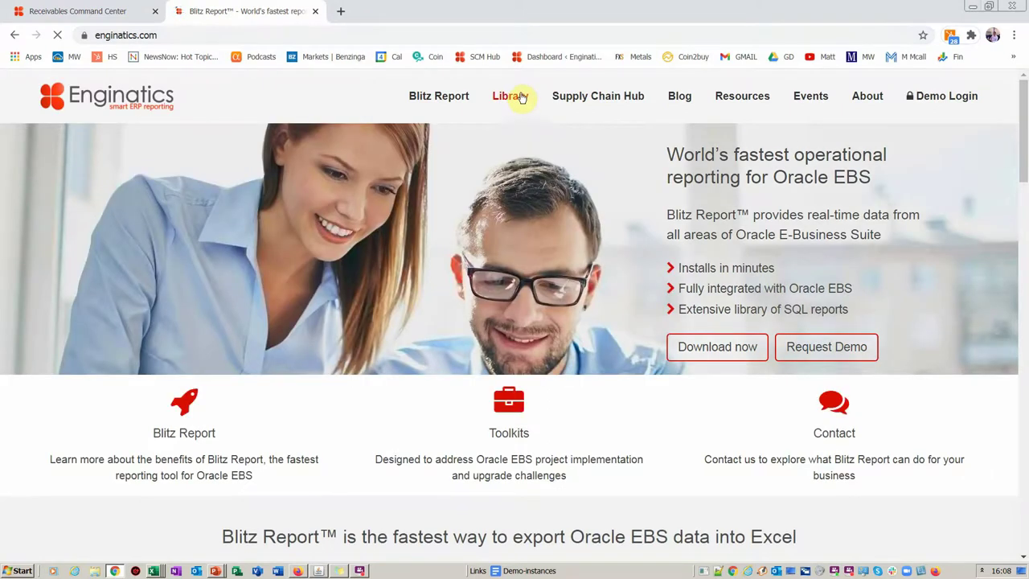
left_click(522, 96)
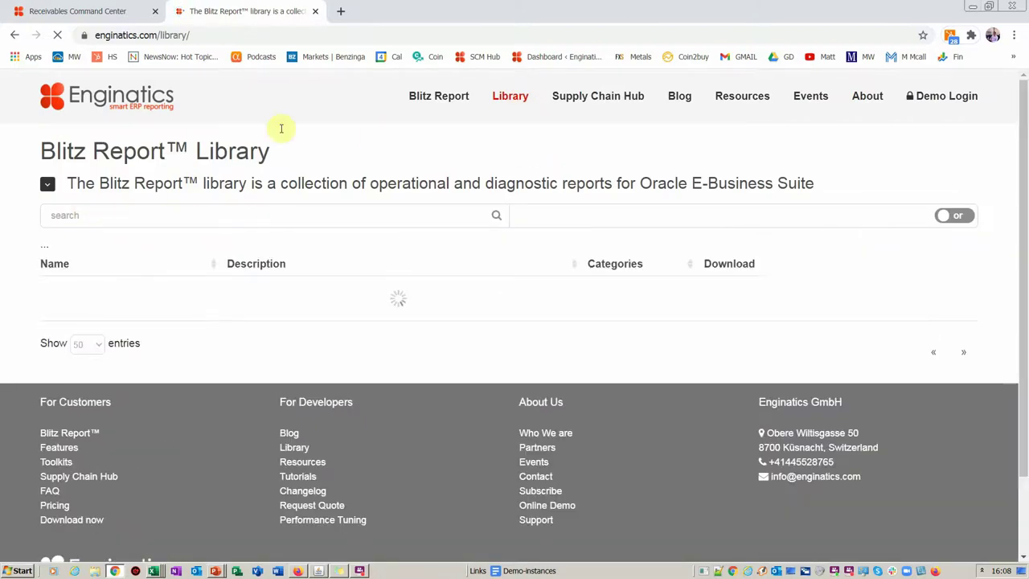
- Open the Blitz Report User Guide and review its Enterprise Command Center import section, including the mass import and delete scripts
mouse_move(746, 98)
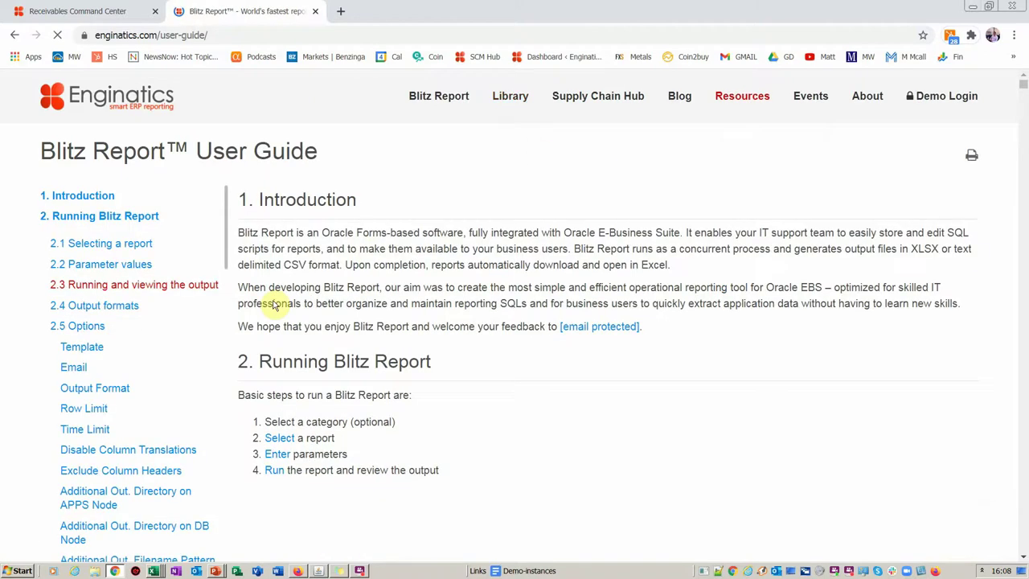
scroll(161, 293, "down", 7)
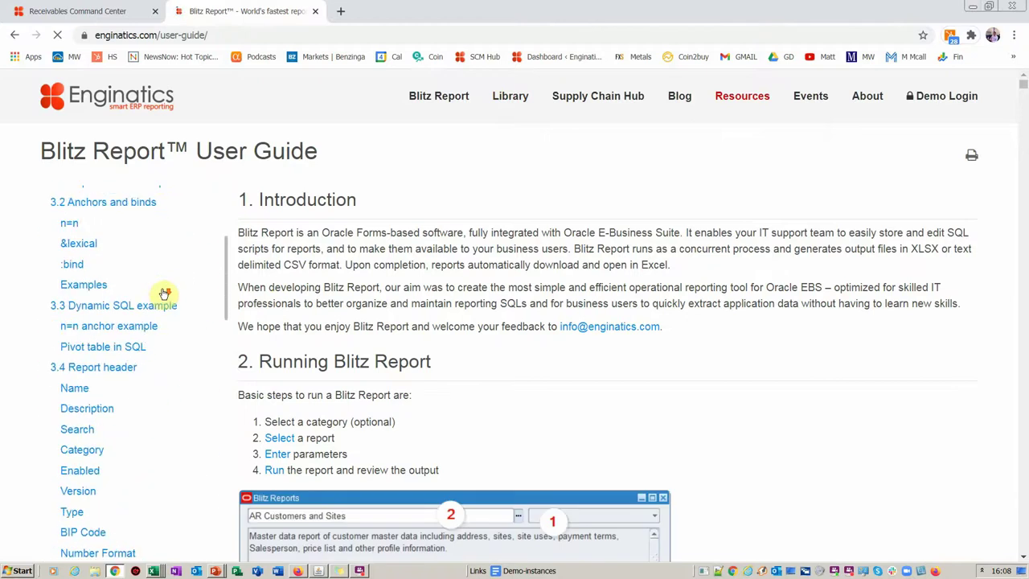
scroll(164, 294, "down", 8)
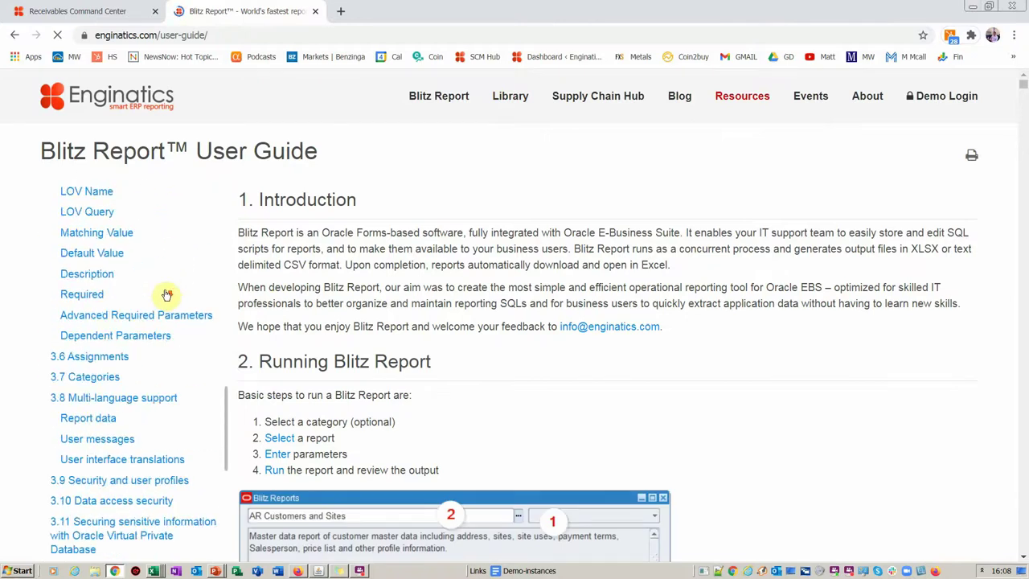
scroll(166, 295, "down", 8)
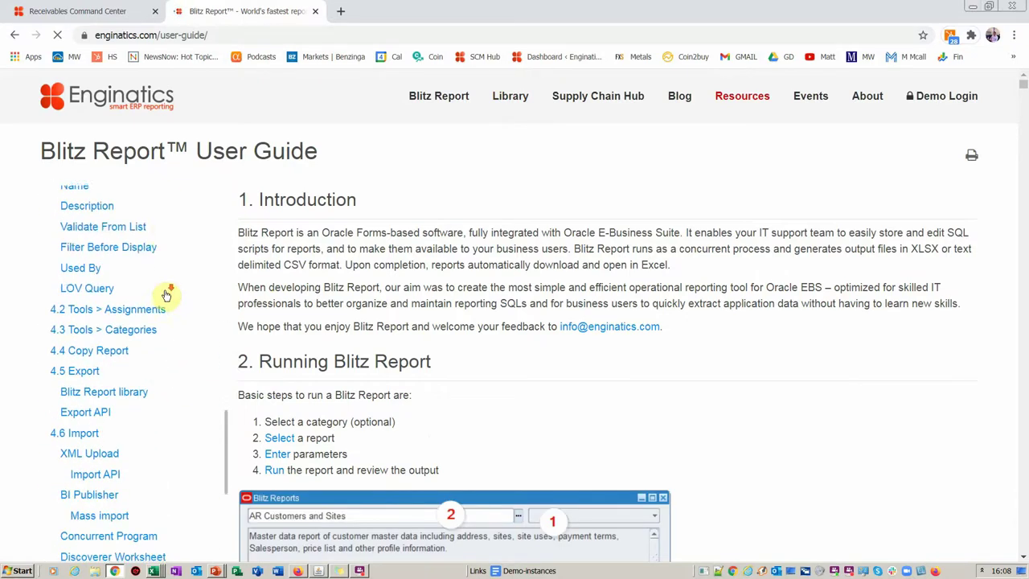
scroll(165, 296, "down", 3)
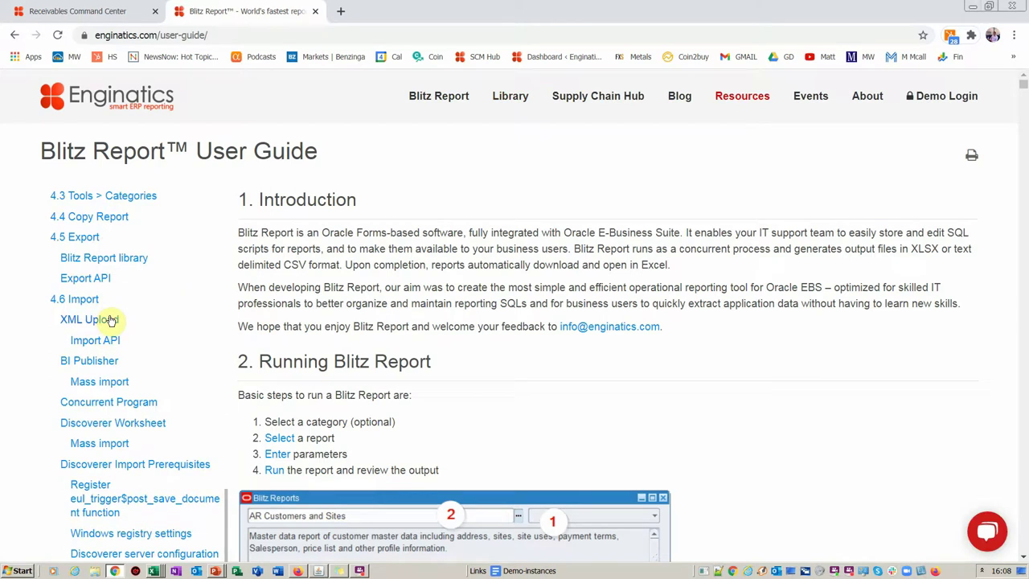
scroll(111, 390, "down", 1)
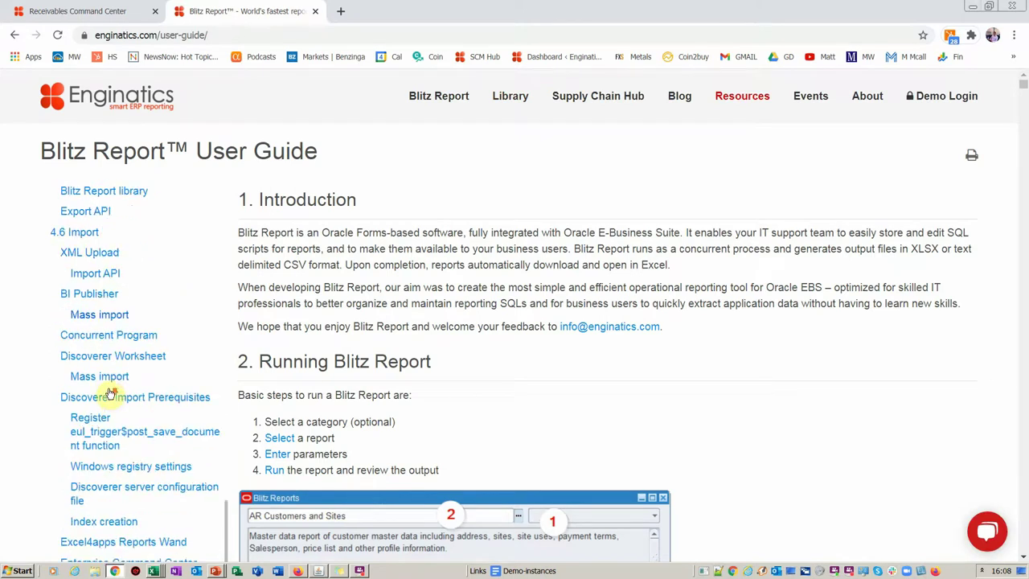
scroll(112, 388, "down", 1)
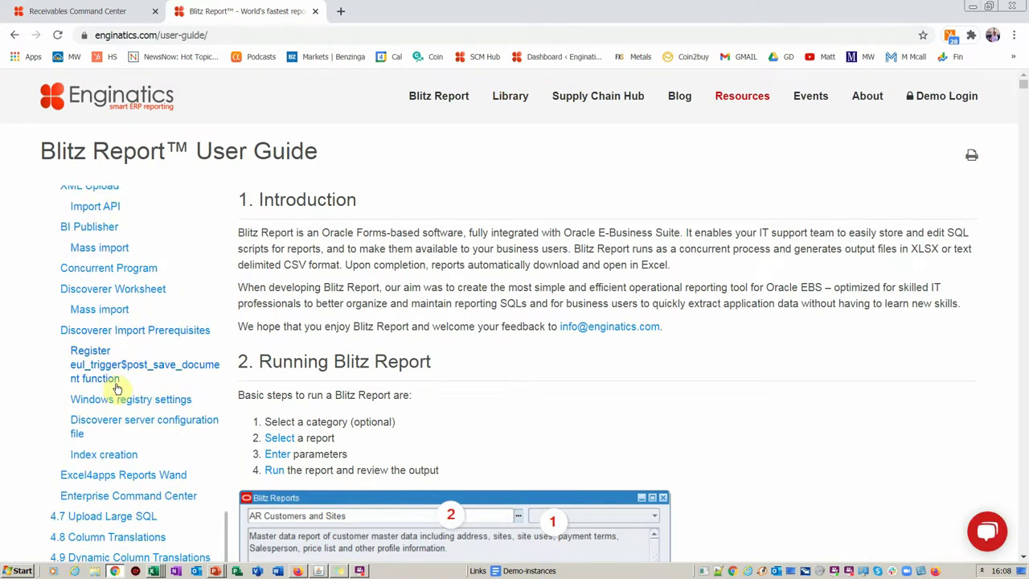
left_click(154, 495)
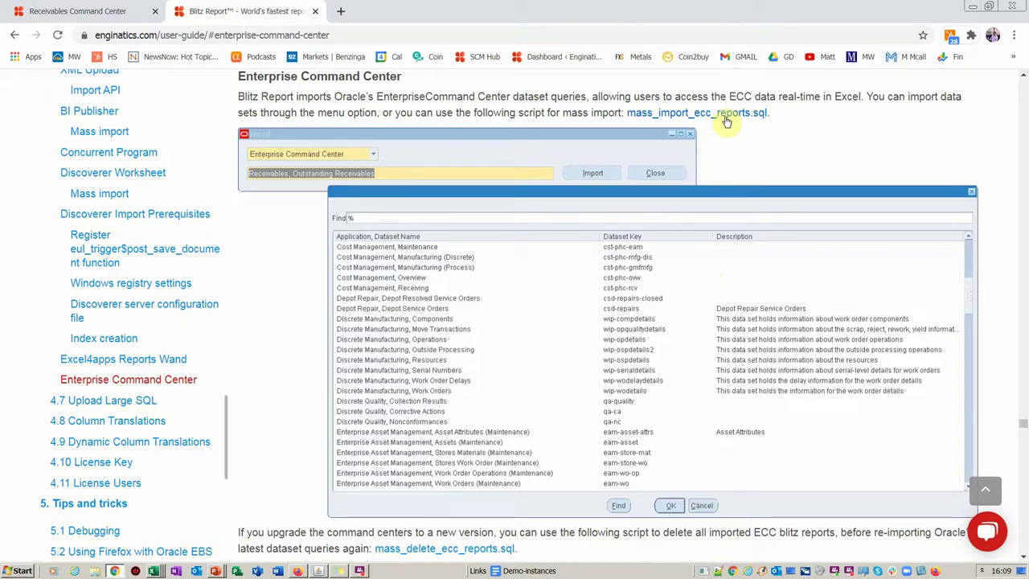
scroll(682, 172, "down", 1)
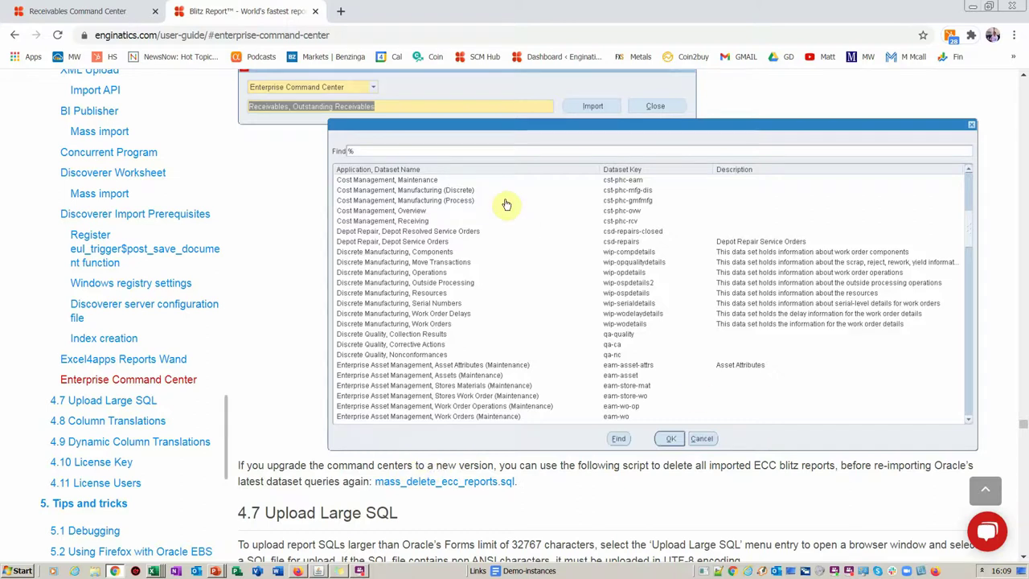
- Switch to Oracle Applications and review the Outstanding Receivables report's assignments, including the form-level assignment for Bills Receivable Transaction Batches
key("alt+Tab")
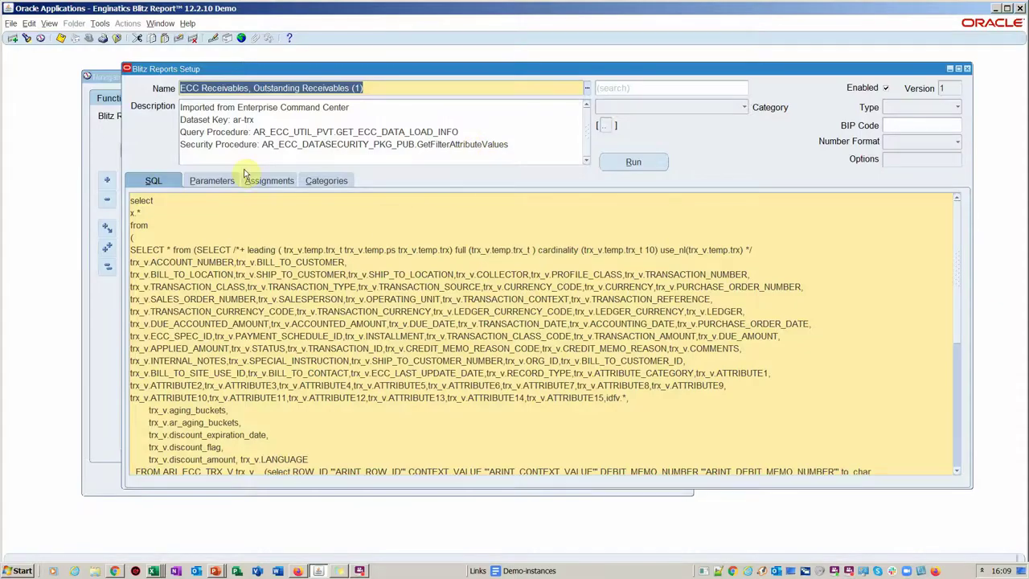
left_click(256, 180)
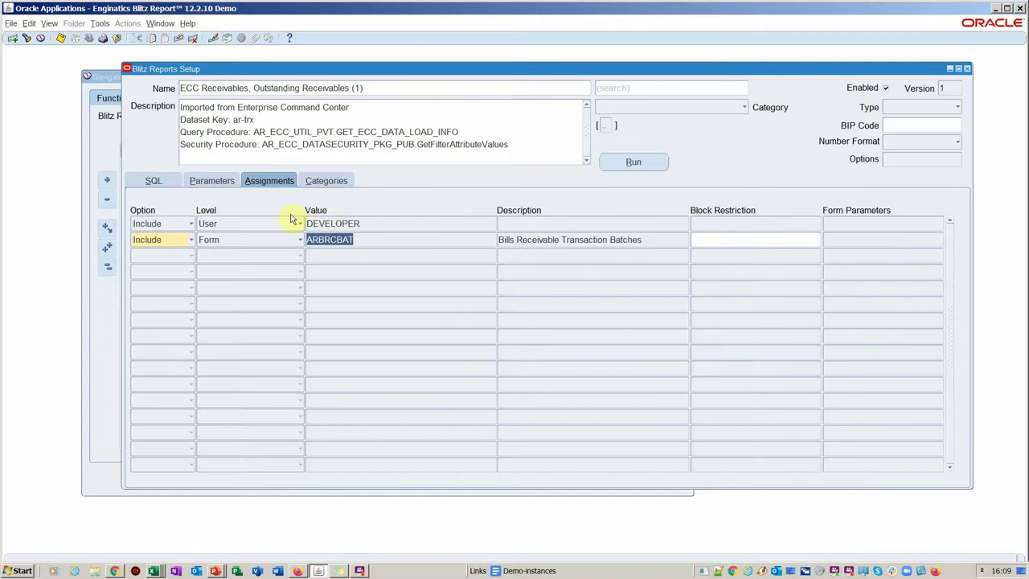
double_click(377, 238)
- Open the Bills Receivable Transaction Batches form from the Receivables Navigator
left_click(98, 76)
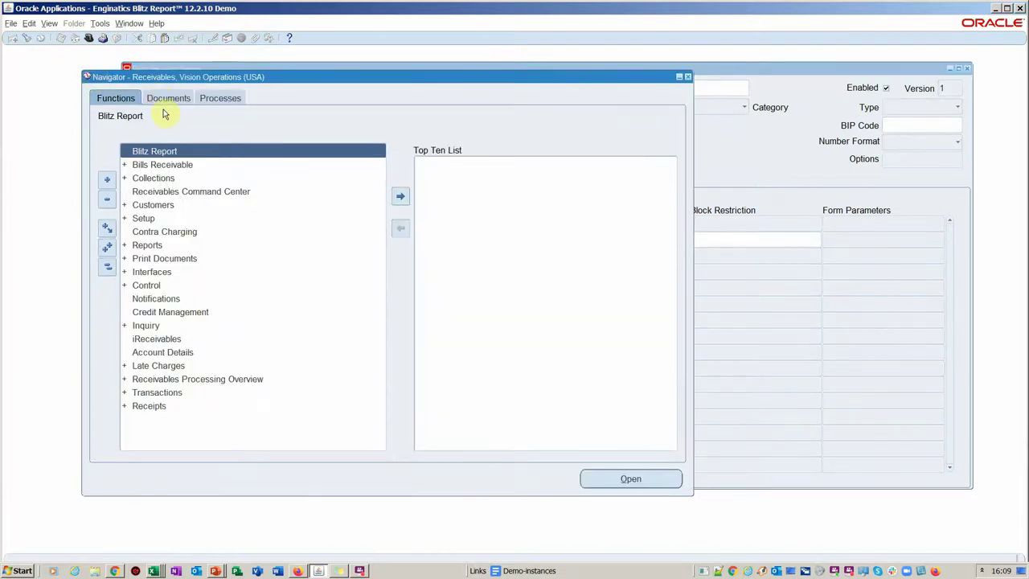
double_click(171, 164)
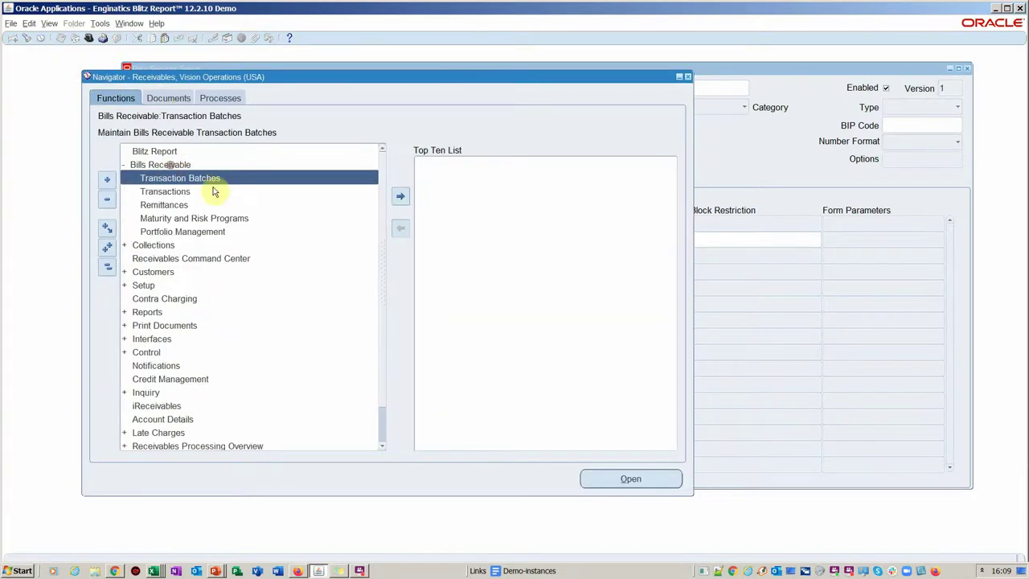
double_click(206, 176)
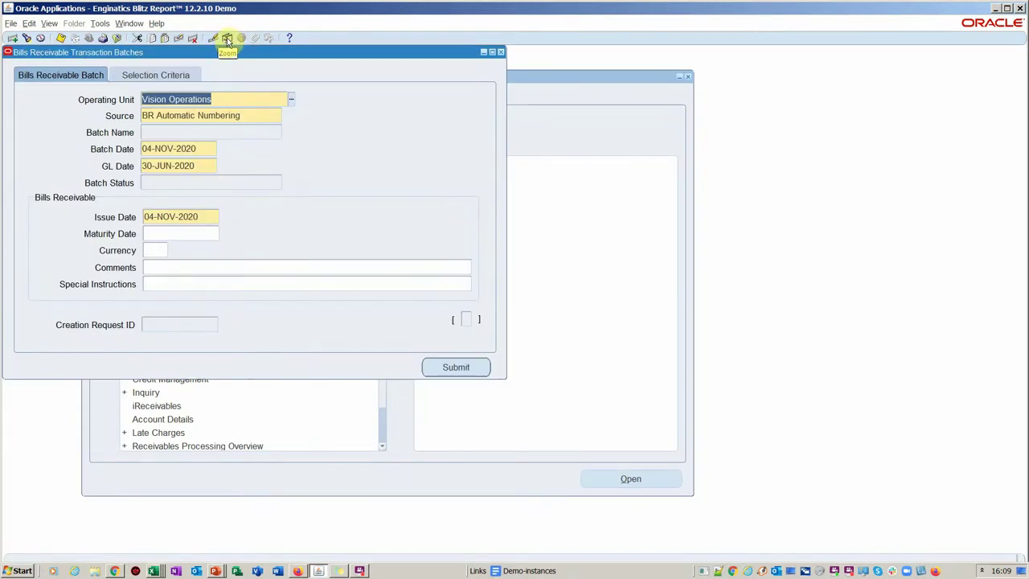
- Zoom from the form to run the assigned Outstanding Receivables report for Vision Operations, and close the report workbooks without saving
left_click(228, 38)
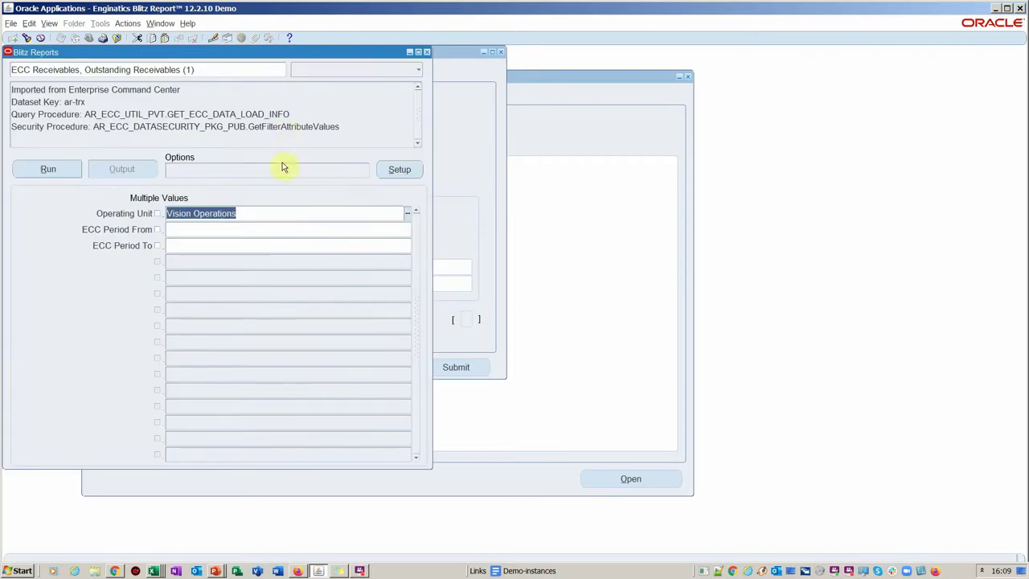
left_click(45, 169)
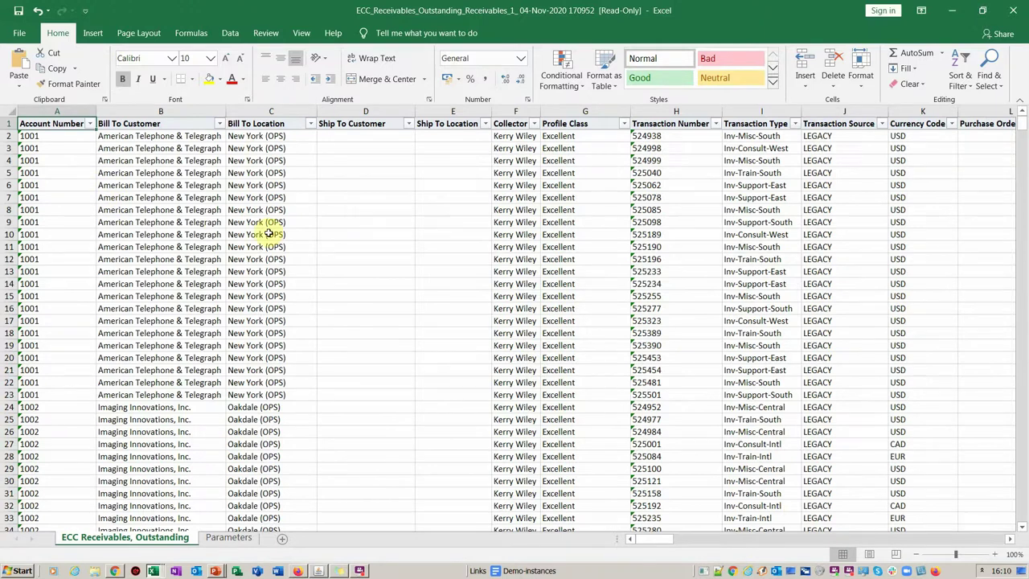
left_click(1013, 10)
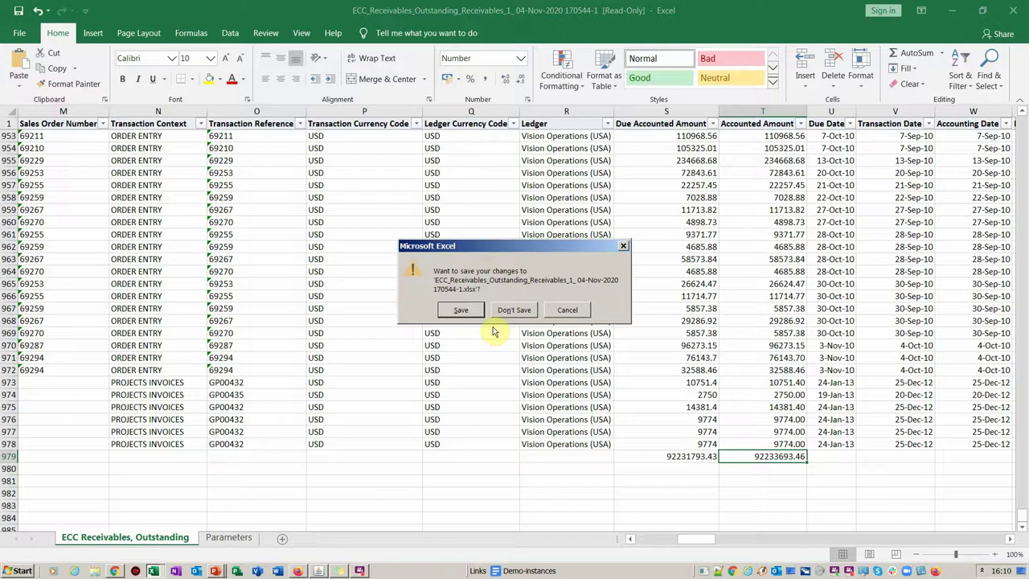
left_click(509, 316)
- Switch to the Receivables Command Center in Chrome and examine the Closing Controls and event chart on its Period Close page
key("alt+Tab")
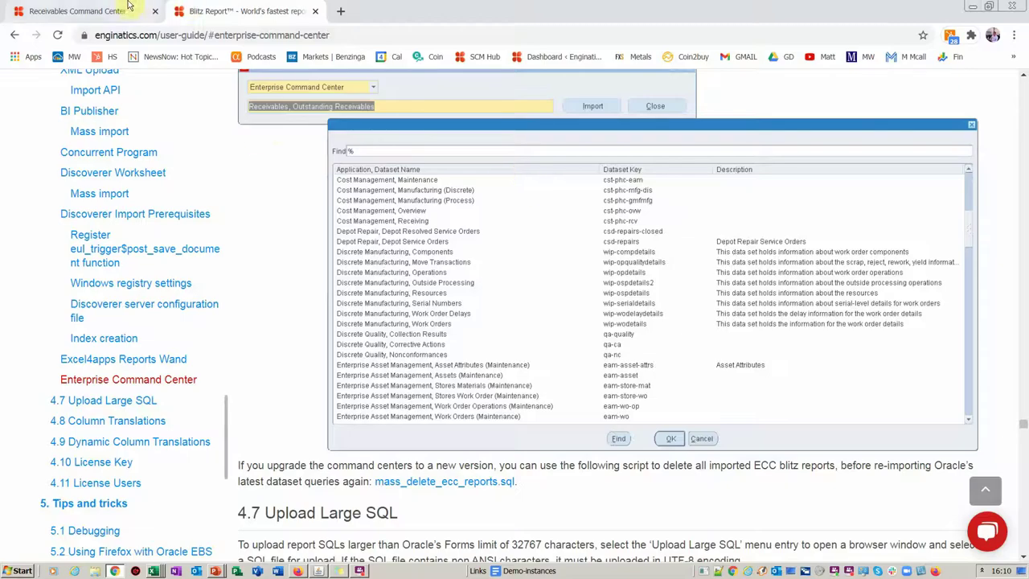
left_click(96, 11)
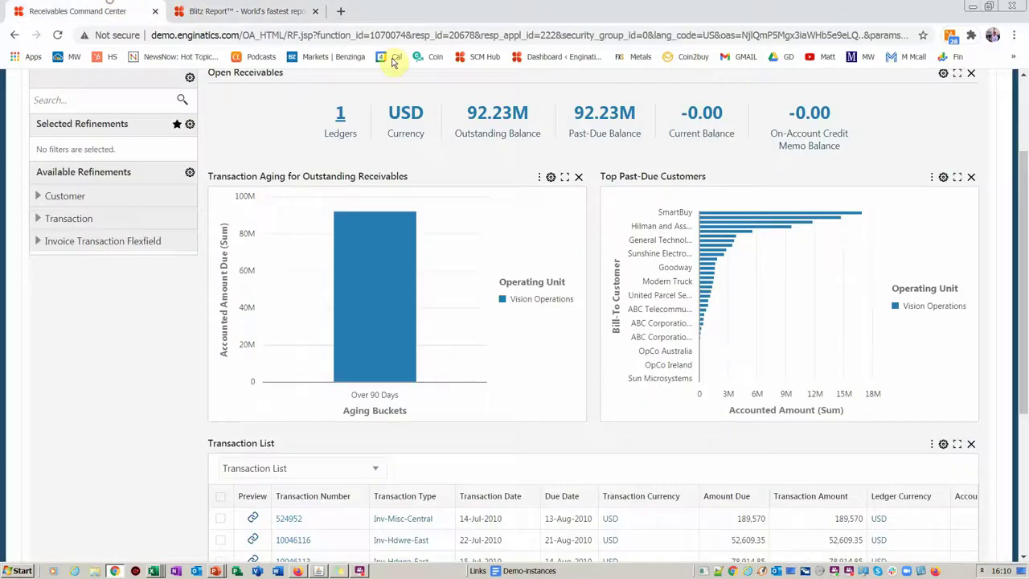
scroll(492, 210, "up", 3)
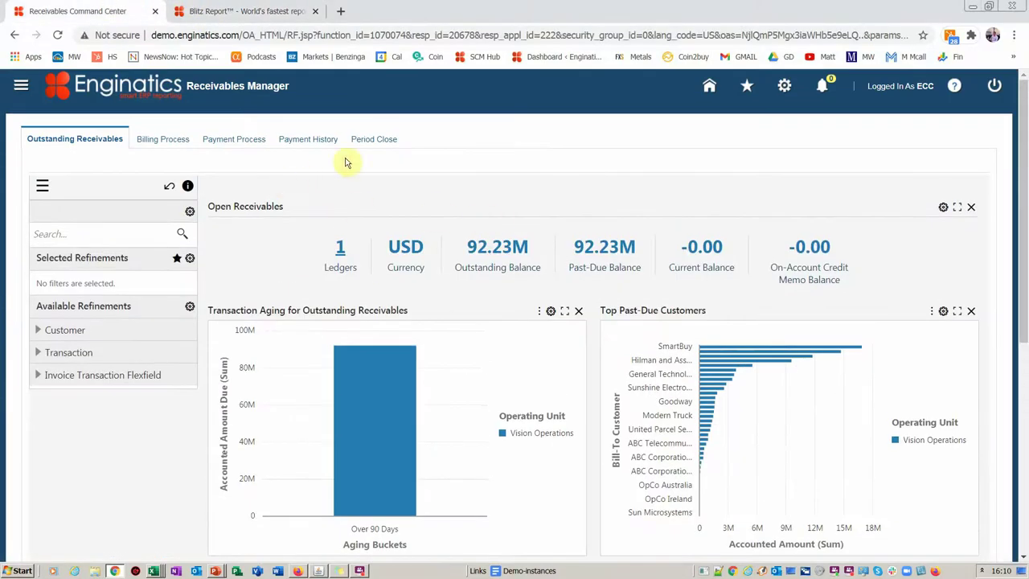
left_click(373, 142)
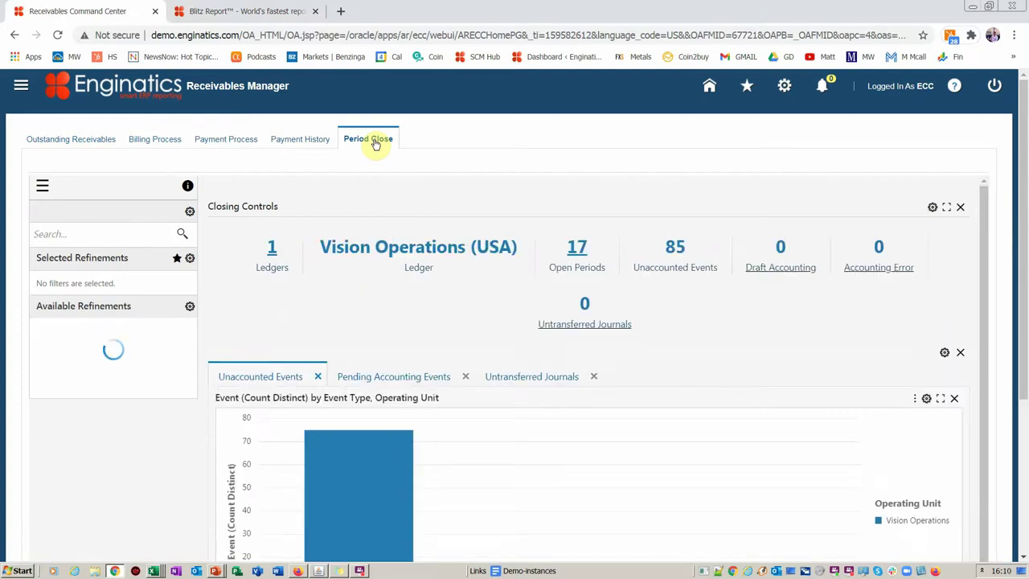
scroll(677, 316, "down", 1)
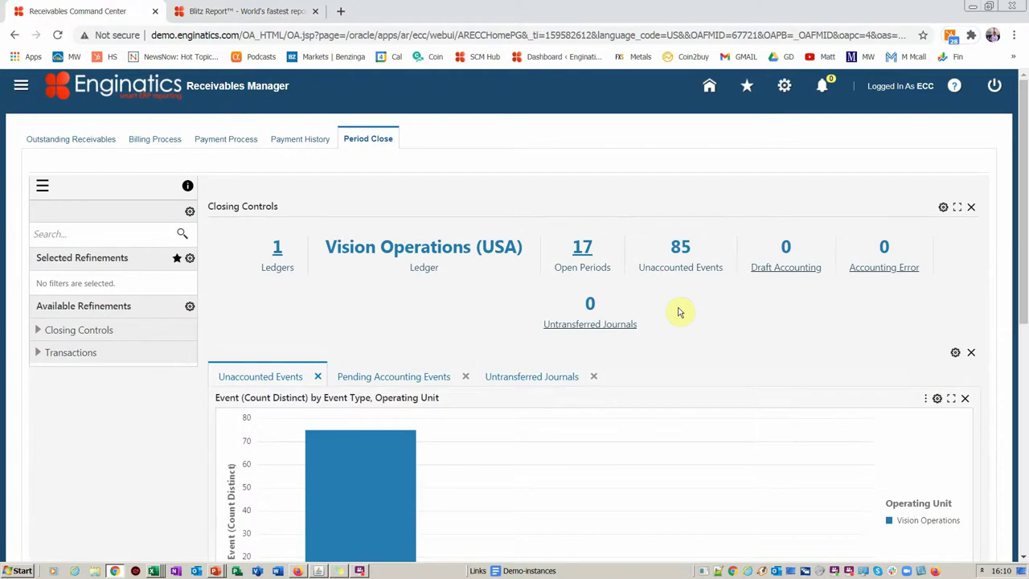
left_click_drag(1025, 158, 1000, 180)
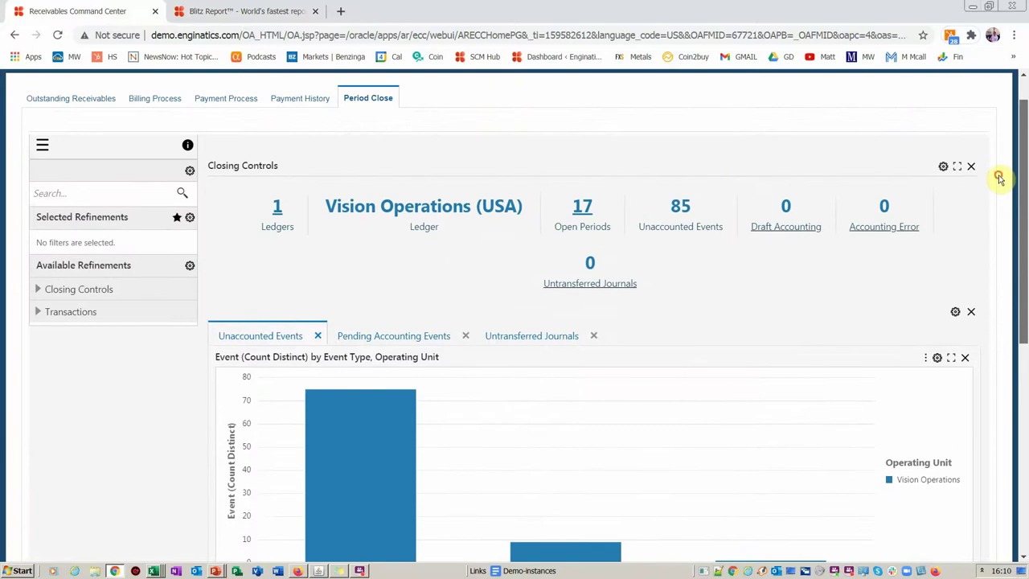
- Return to Oracle Applications, open the report's setup window from Blitz Reports, and clear the loaded report record
key("alt+Tab")
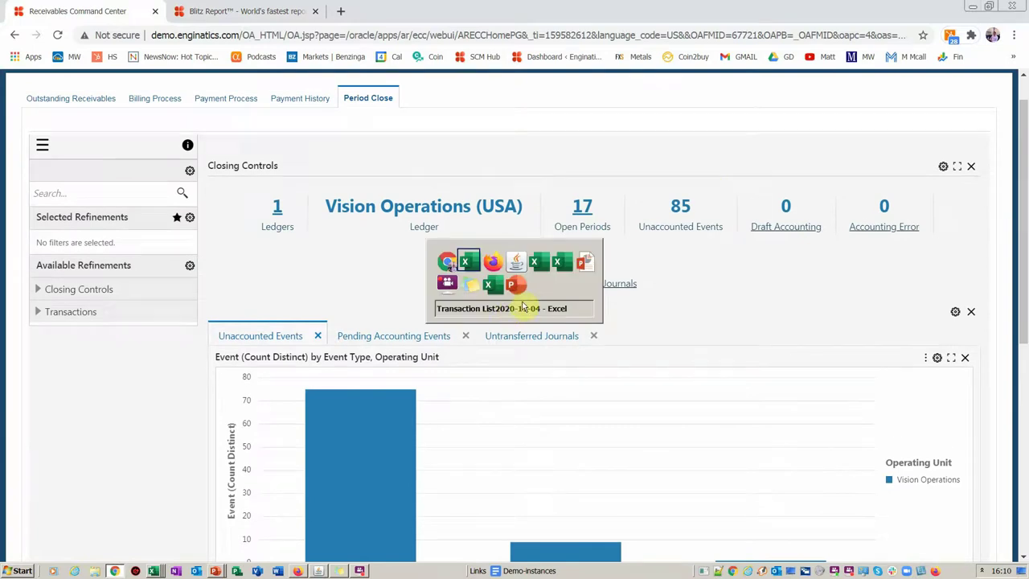
left_click(517, 262)
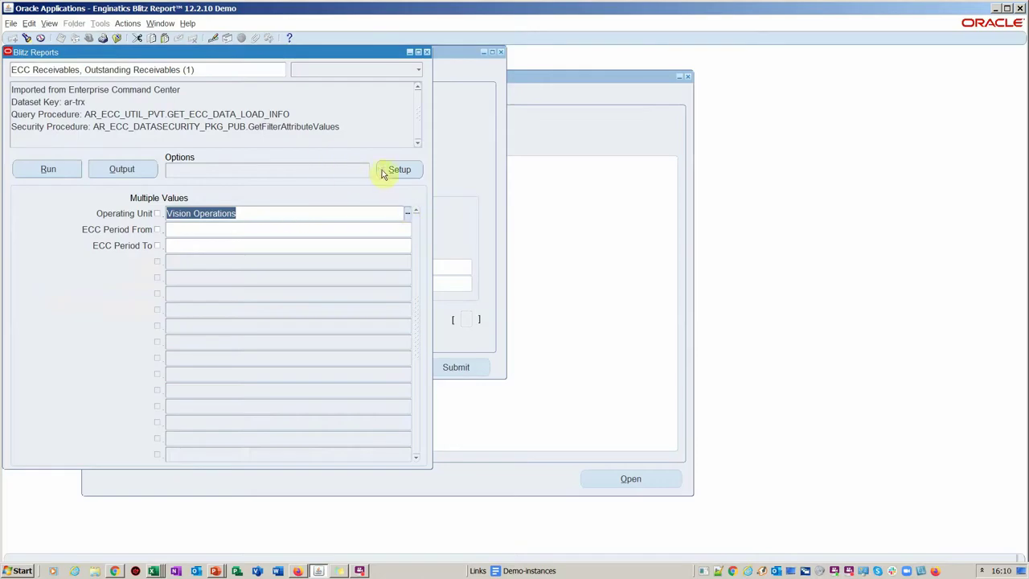
left_click(395, 172)
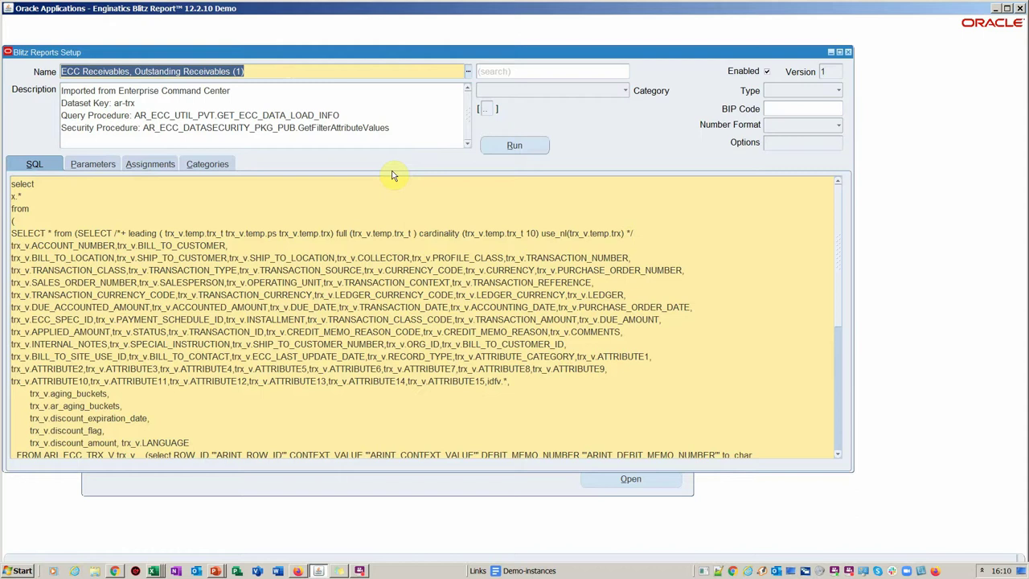
left_click(179, 38)
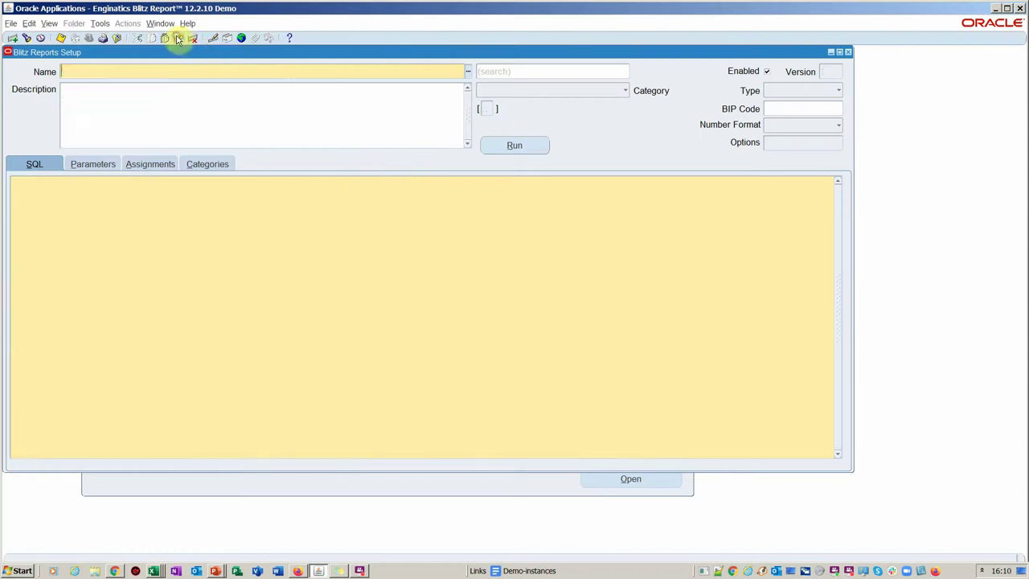
left_click_drag(196, 53, 279, 102)
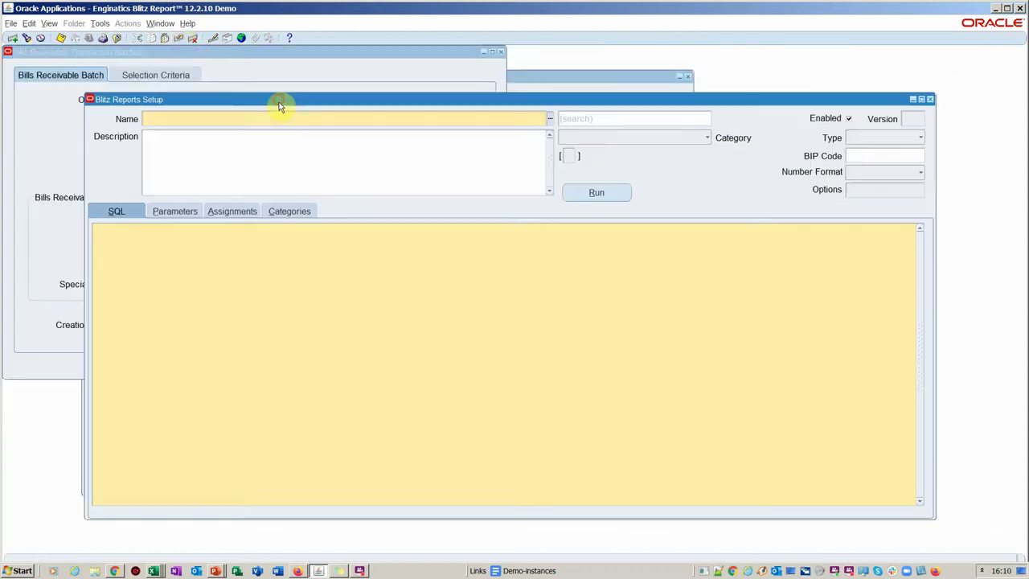
- Import the Enterprise Command Center dataset "Receivables, AR Closing" as a Blitz Report, filtering the dataset list by "receivables,"
left_click(98, 25)
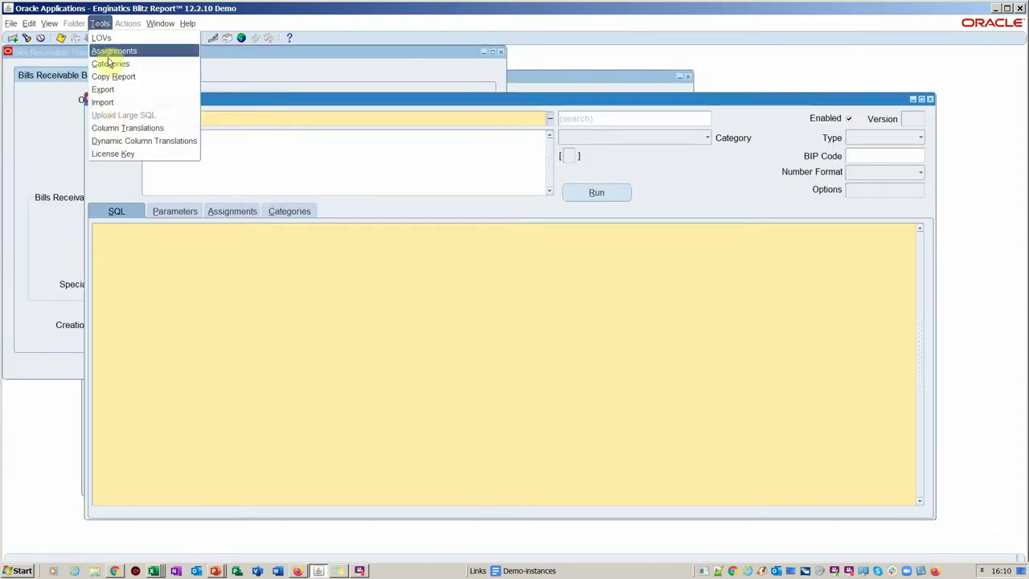
left_click(104, 100)
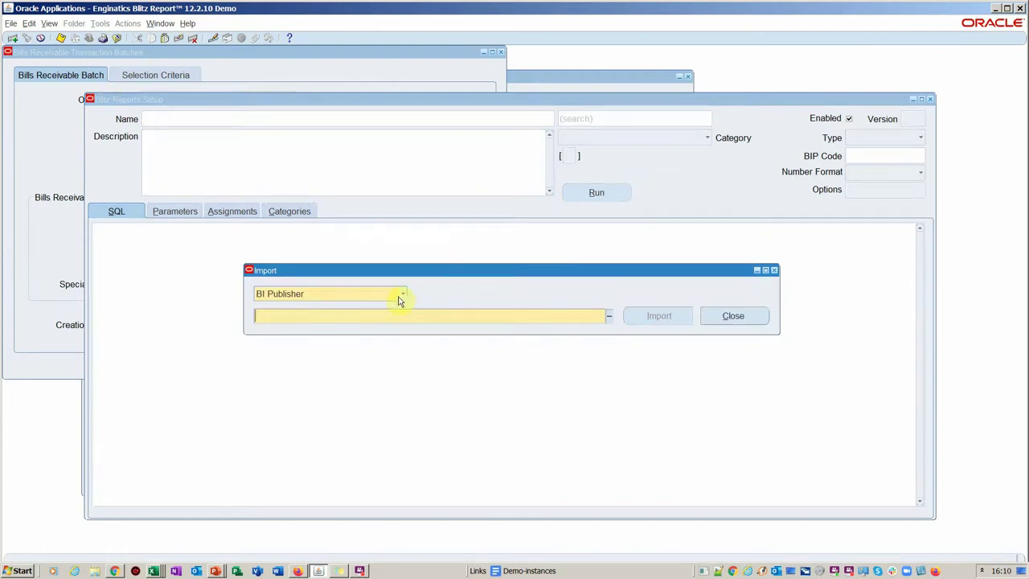
left_click(400, 295)
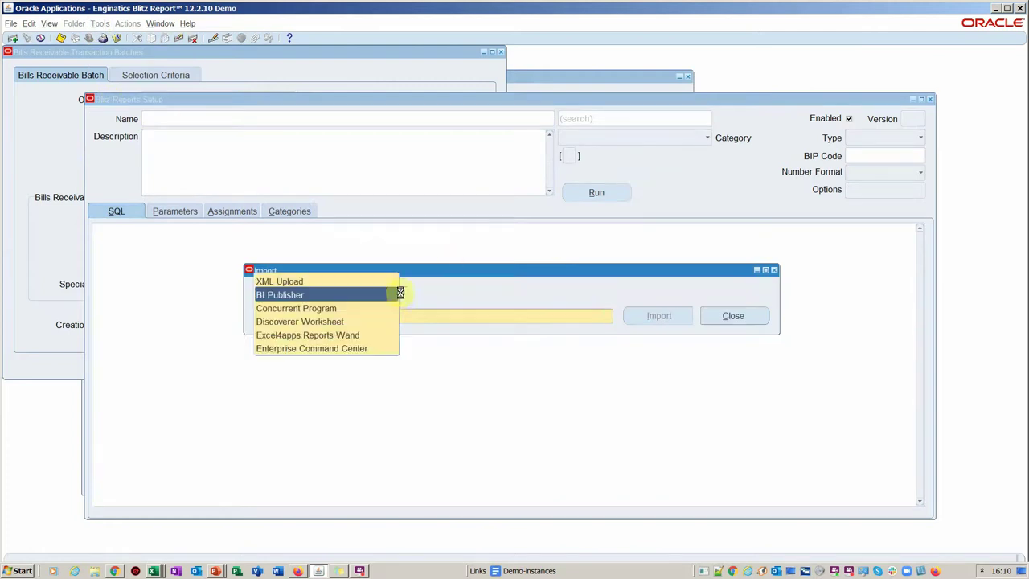
left_click(352, 349)
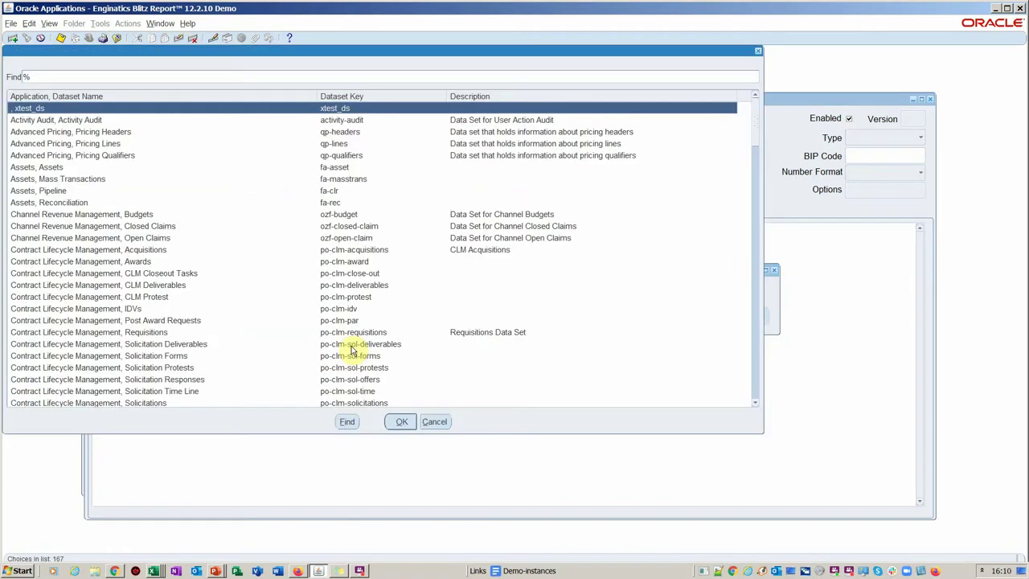
type("receivables,")
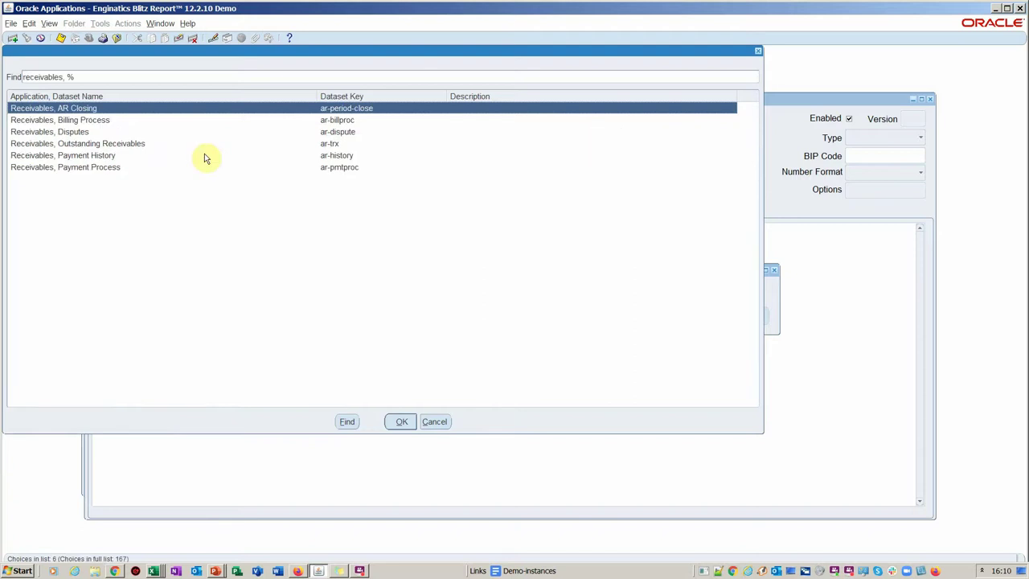
double_click(88, 111)
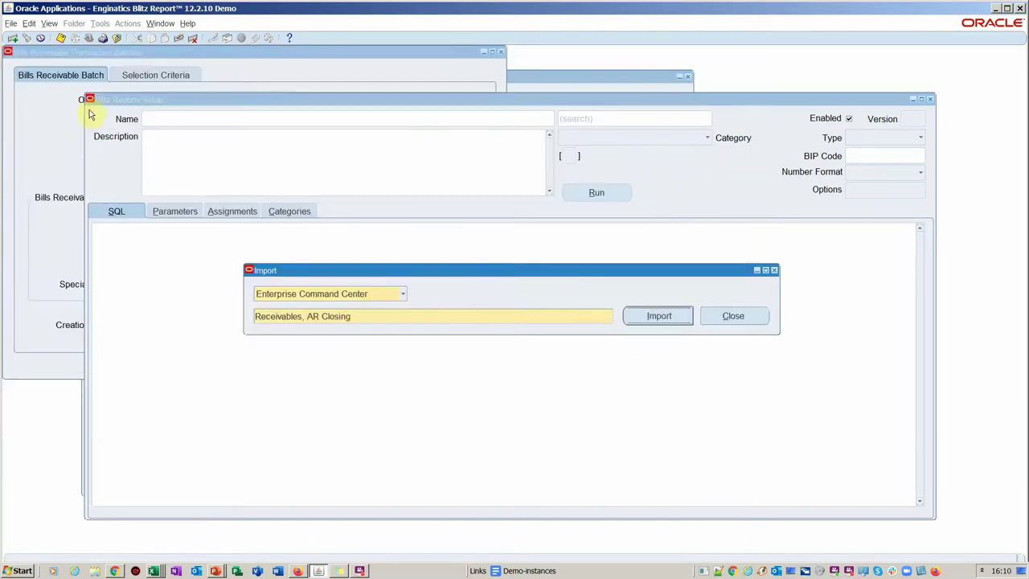
left_click(640, 316)
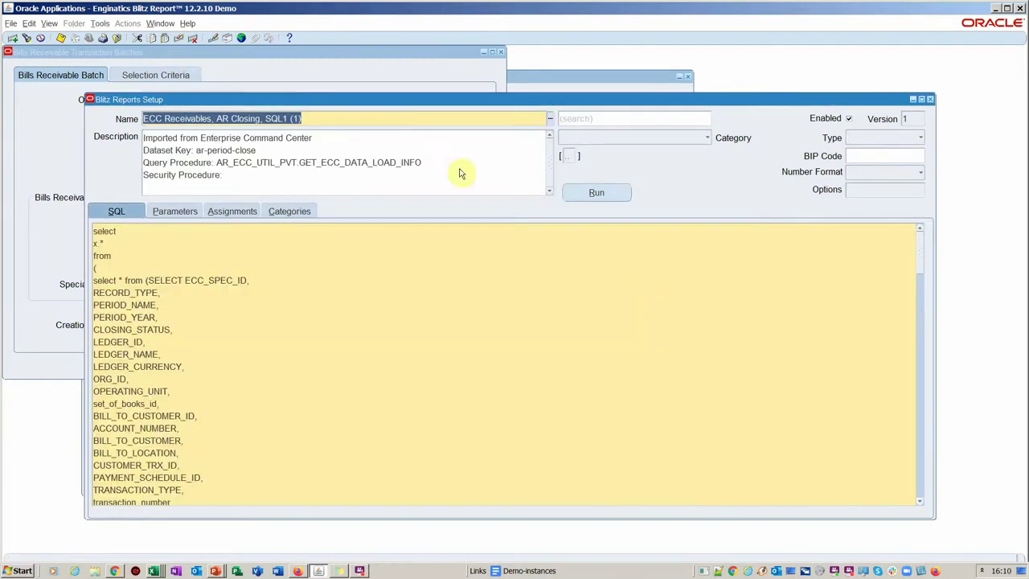
- Rename the imported report by replacing the "SQL1 (1)" suffix with a hyphen and the person's first name, and save it
left_click(362, 119)
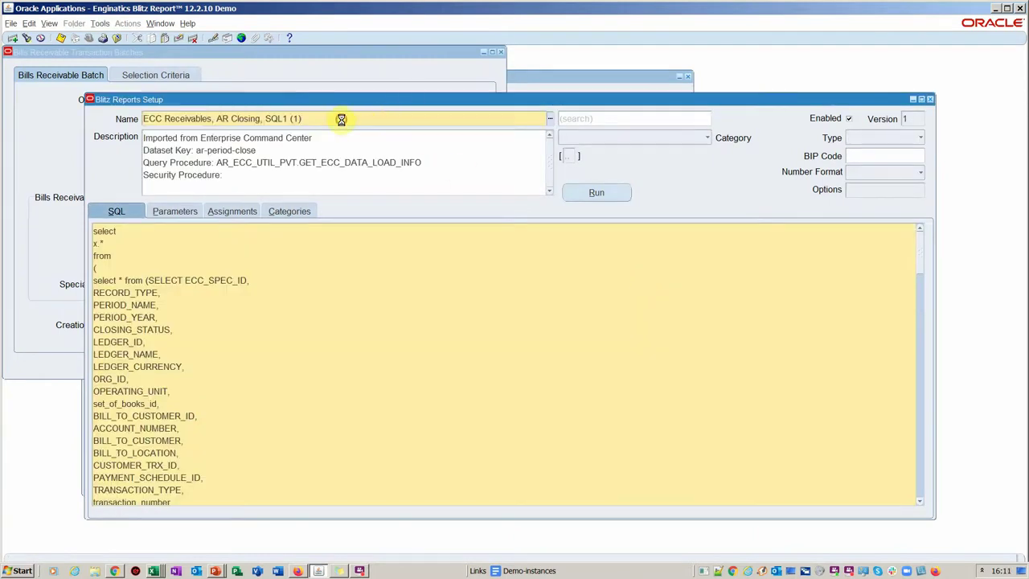
left_click_drag(340, 120, 265, 118)
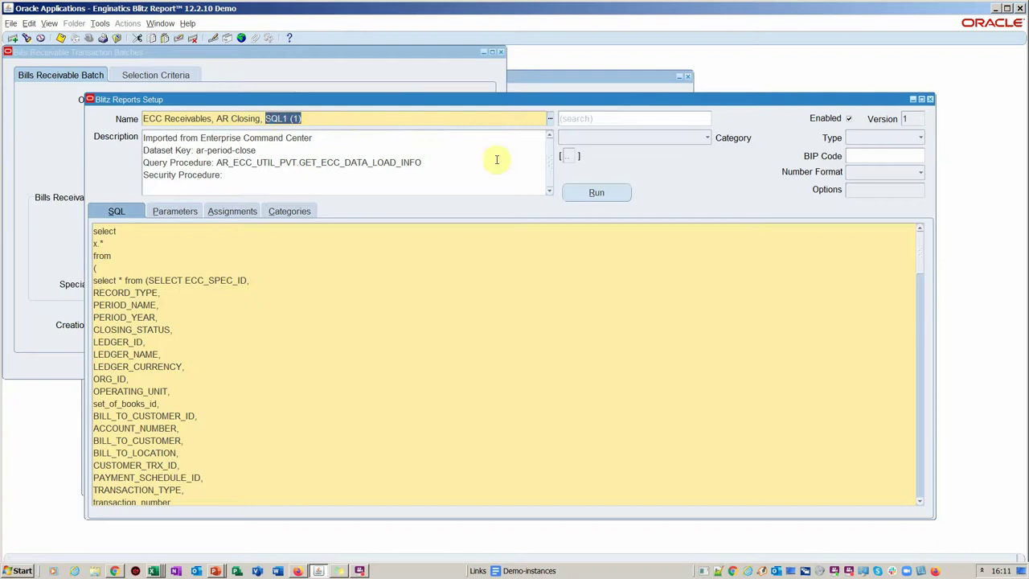
key("BackSpace")
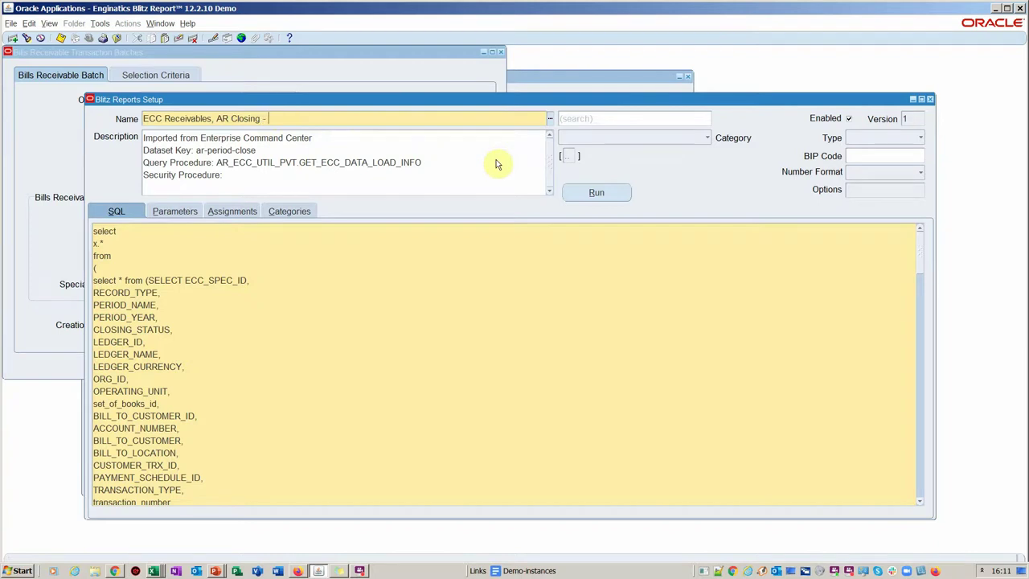
type("glen")
key("ctrl+s")
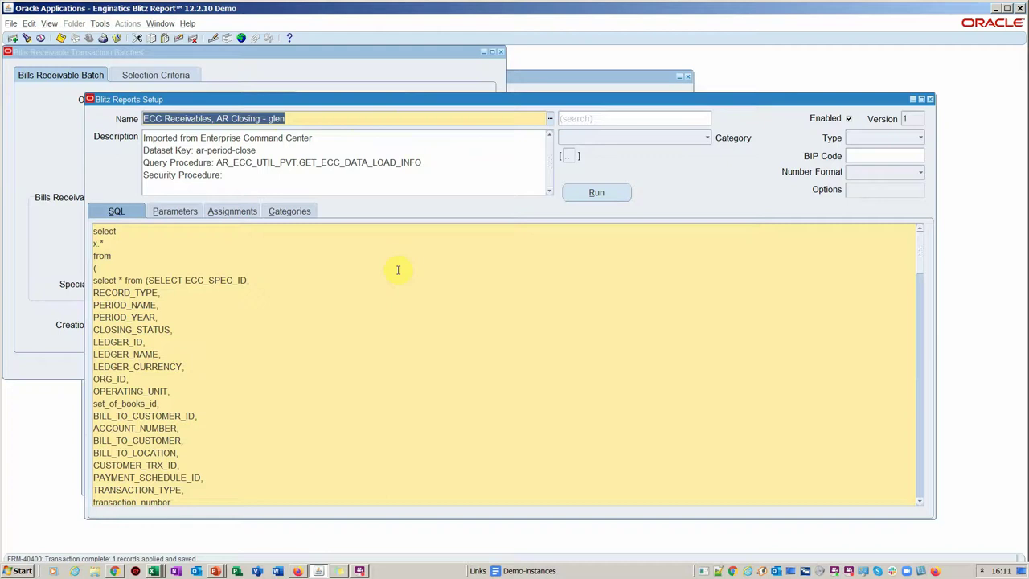
- Look up the report parameters available for copying whose names start with "ec", and leave the list without selecting one
left_click(177, 215)
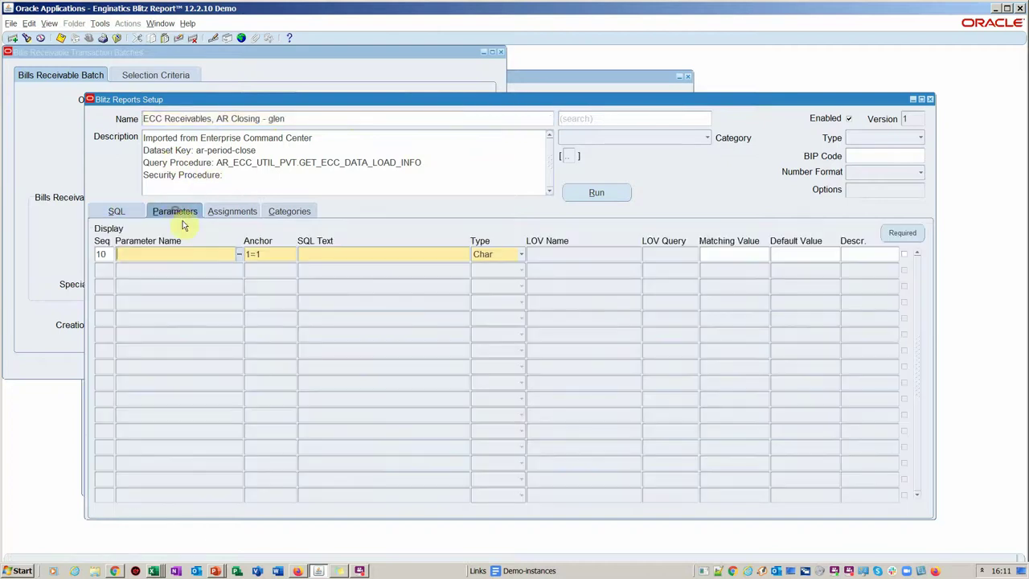
left_click(145, 254)
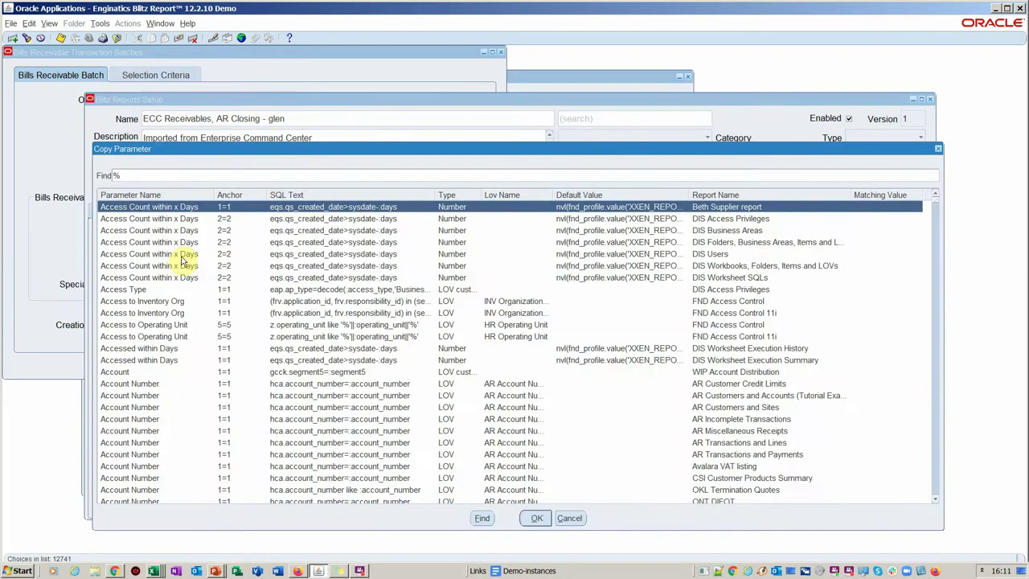
type("e")
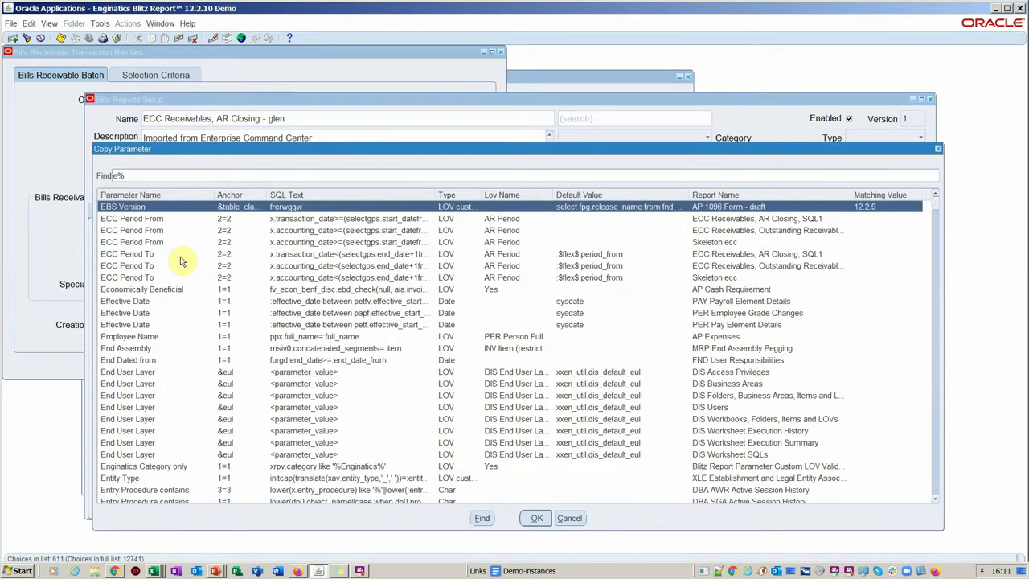
type("c")
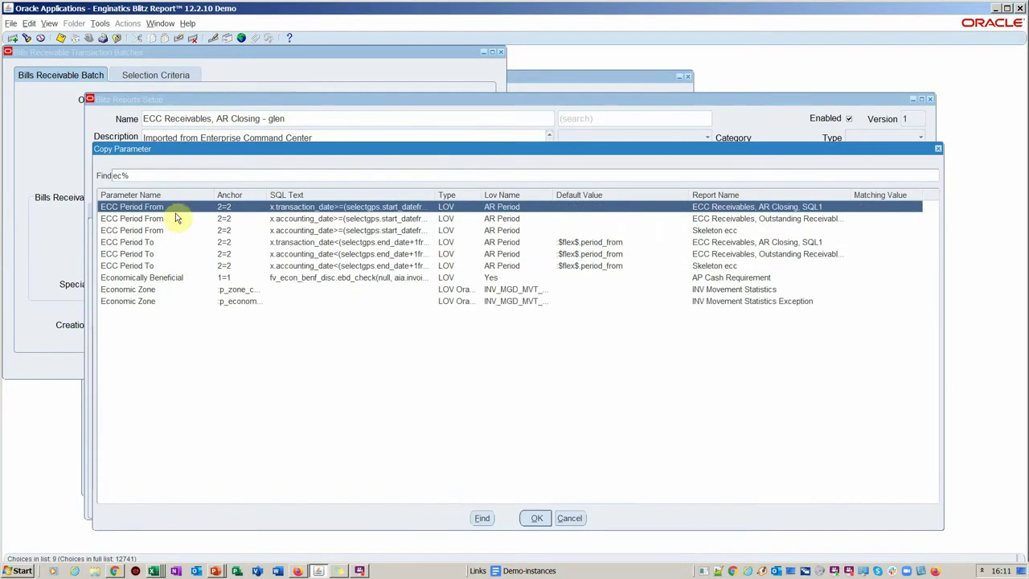
left_click(570, 518)
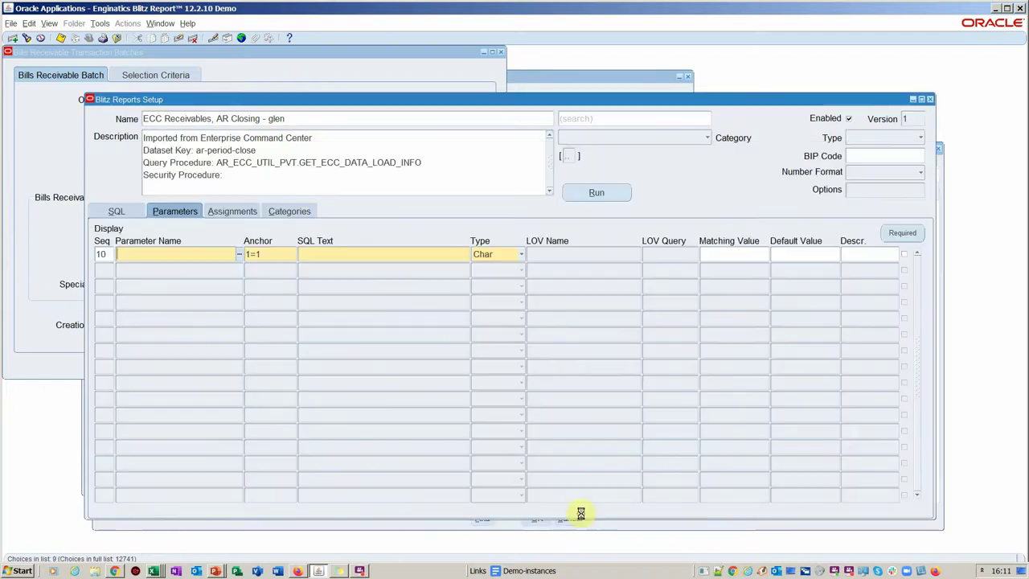
- Add an Include assignment at Form level for HXCRECTM (Define Recurring Periods), searching the forms by "%rec%peri%"
left_click(233, 212)
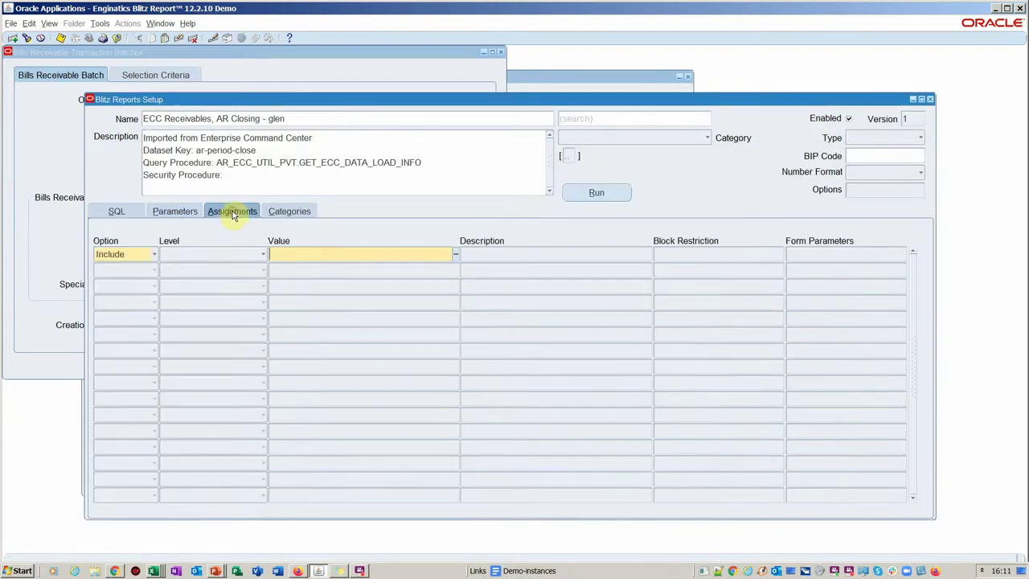
left_click(246, 258)
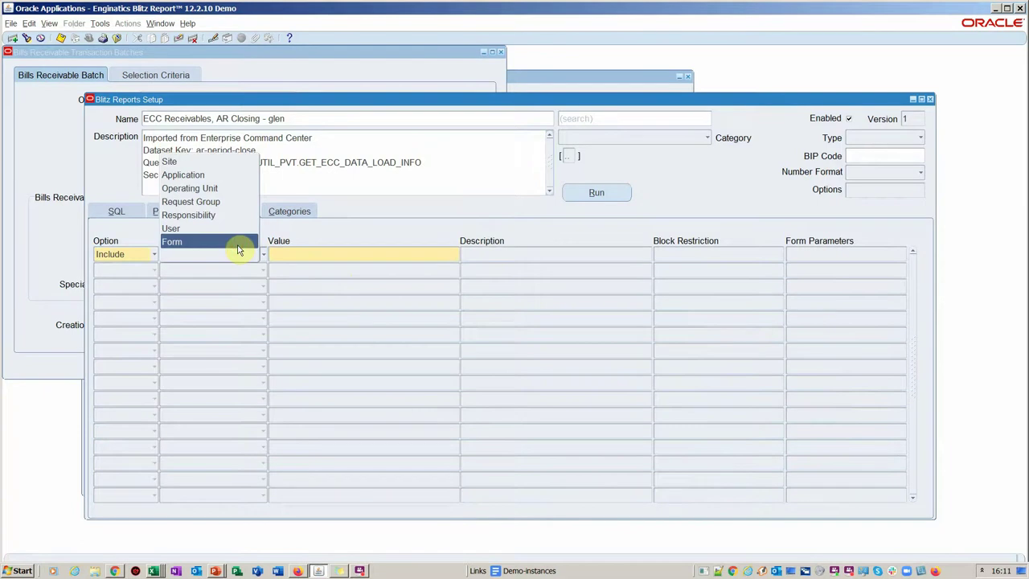
left_click(238, 242)
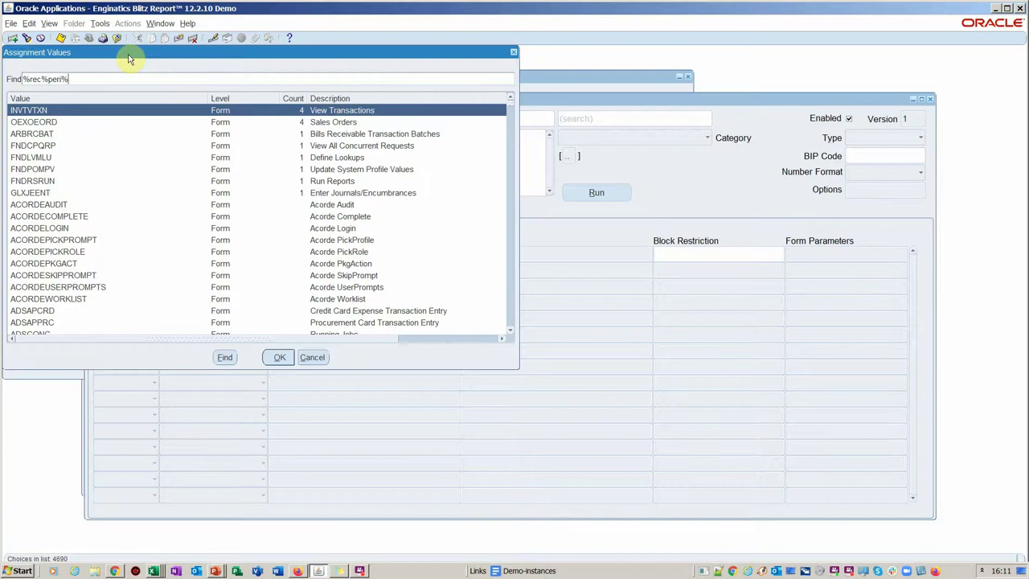
key("Return")
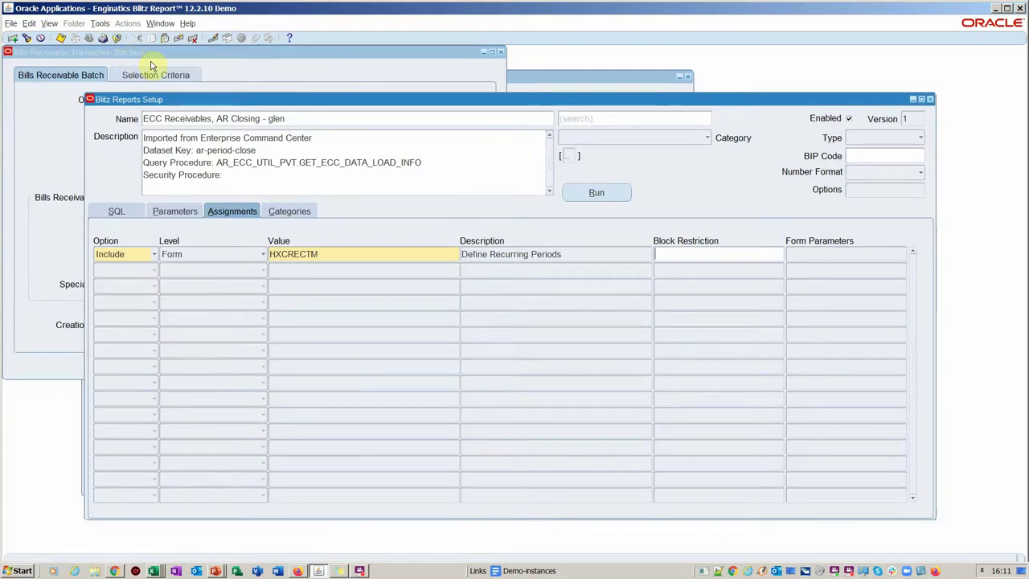
- Clear the assignment's form value and search the form list by "ar" and by "ar%contr"
left_click(365, 254)
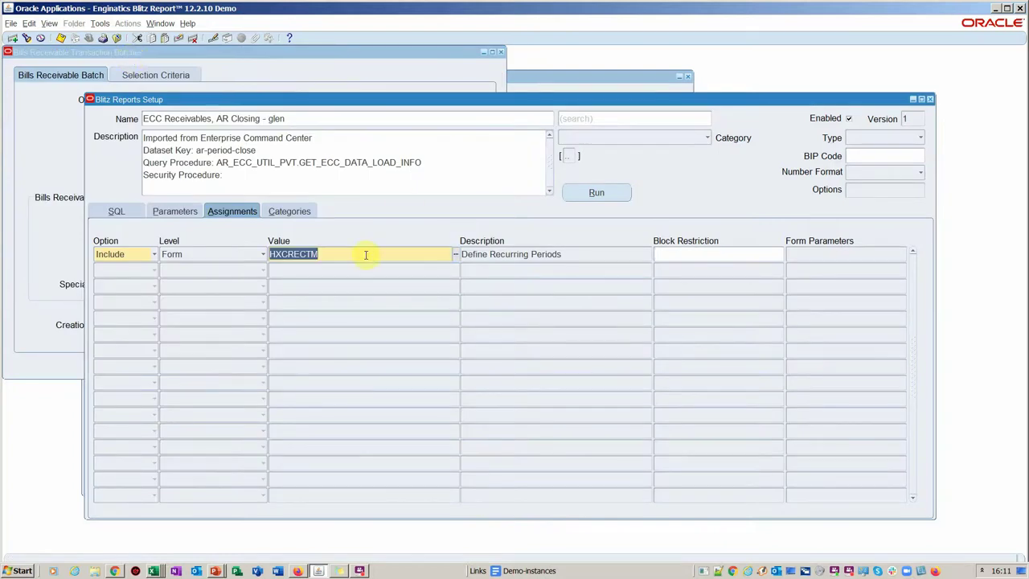
key("Delete")
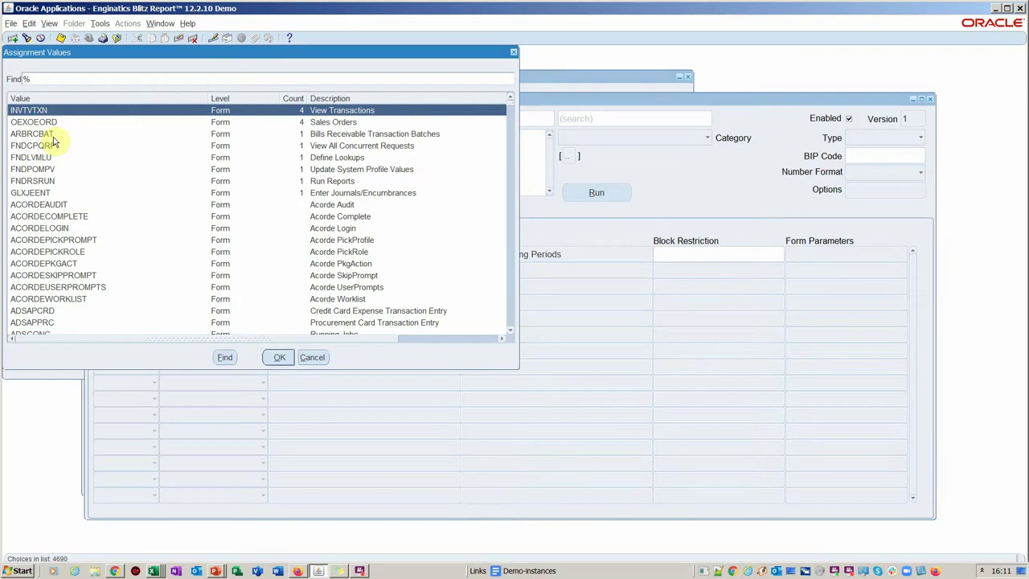
type("a")
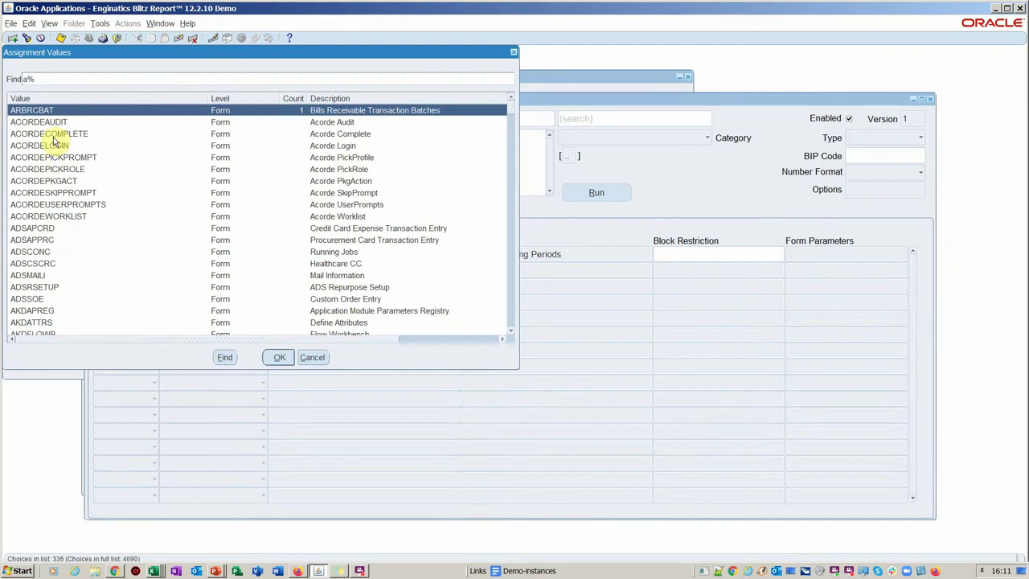
type("r")
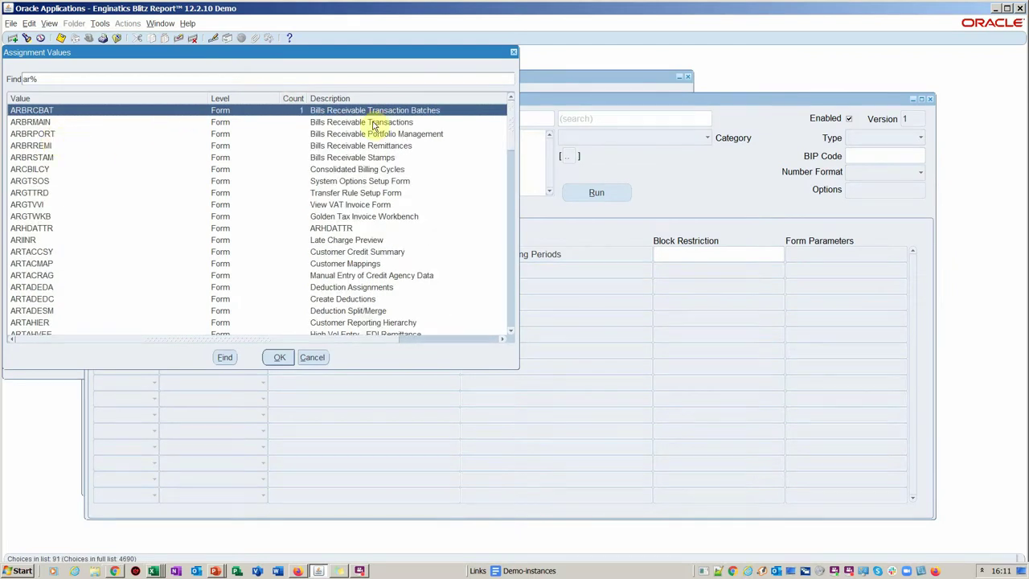
scroll(378, 141, "down", 1)
scroll(378, 147, "up", 1)
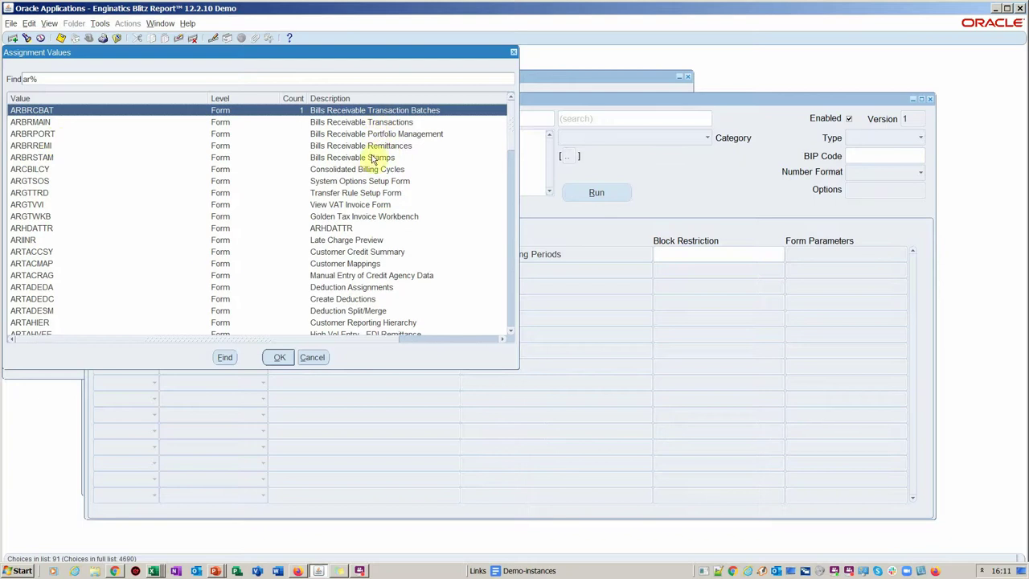
scroll(379, 195, "down", 1)
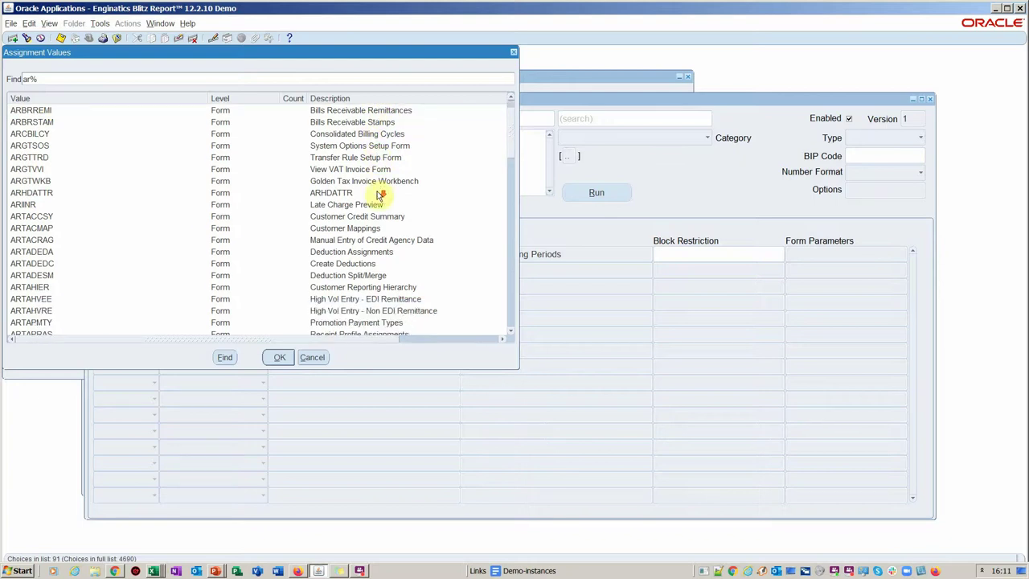
scroll(380, 195, "down", 1)
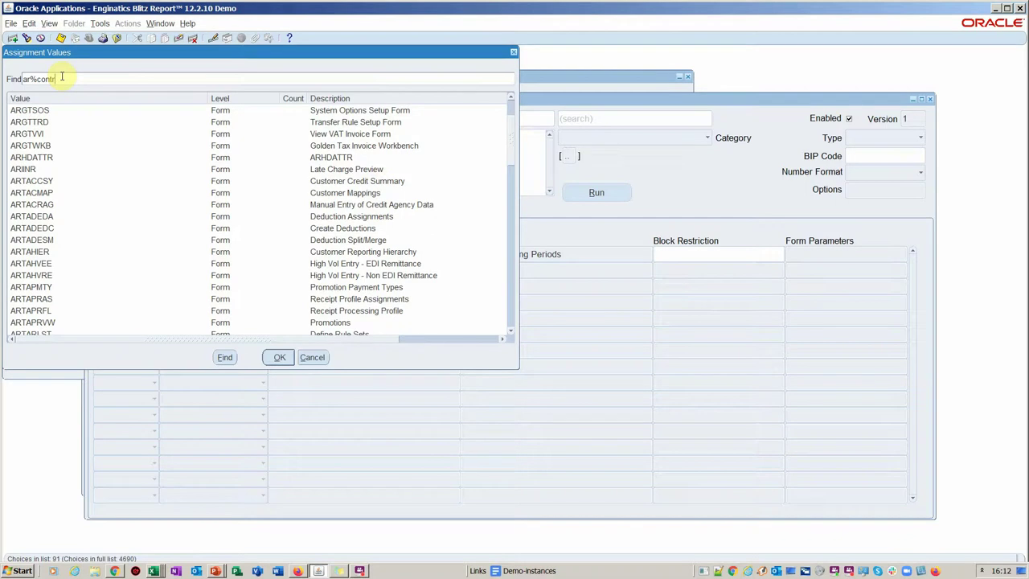
key("Return")
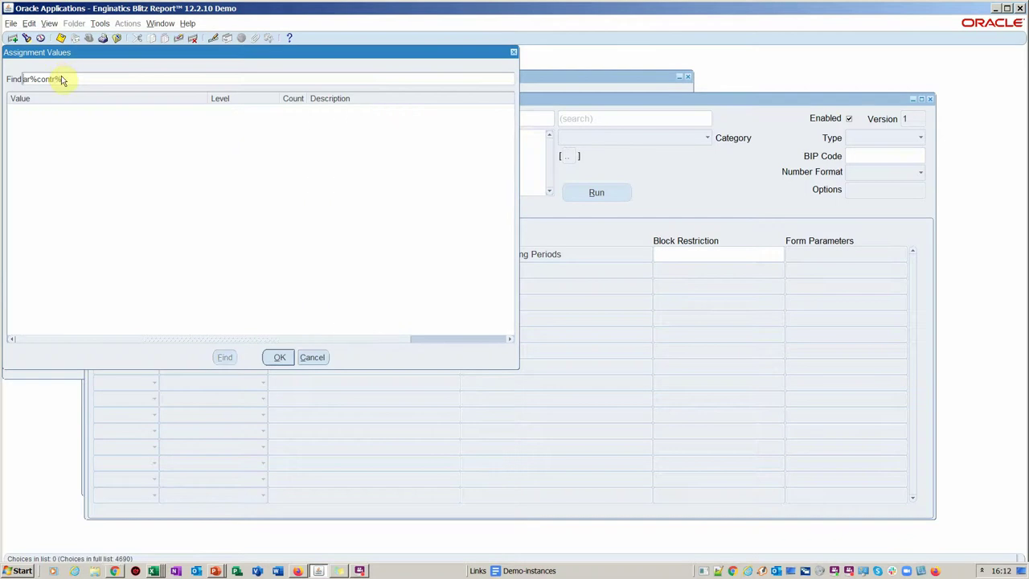
- Assign the report to form ARXSUMPS (Open/Close Accounting Periods), found with the search "ar%peri", and save the assignment
left_click_drag(61, 76, 43, 77)
double_click(42, 79)
type("peri")
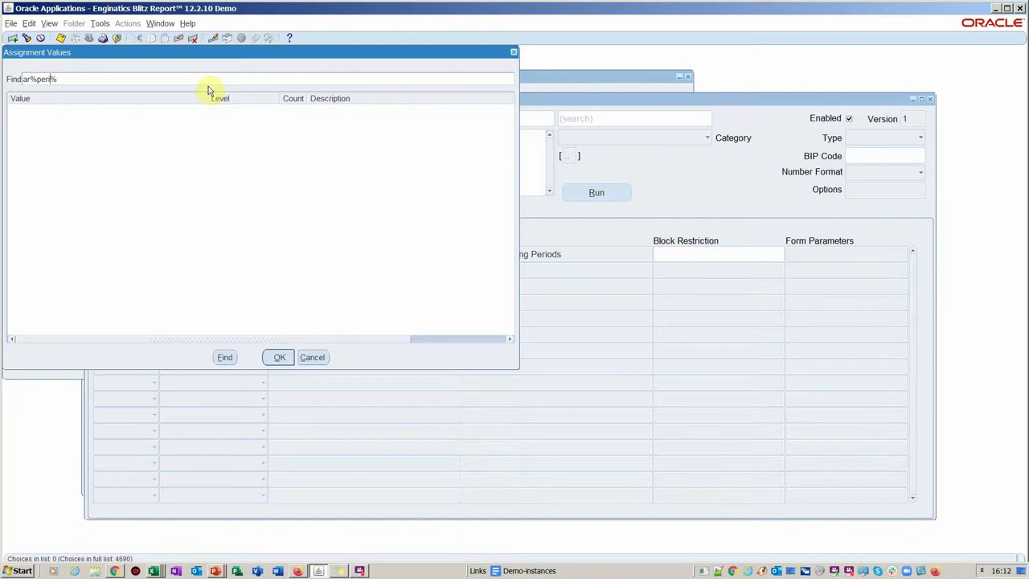
key("Return")
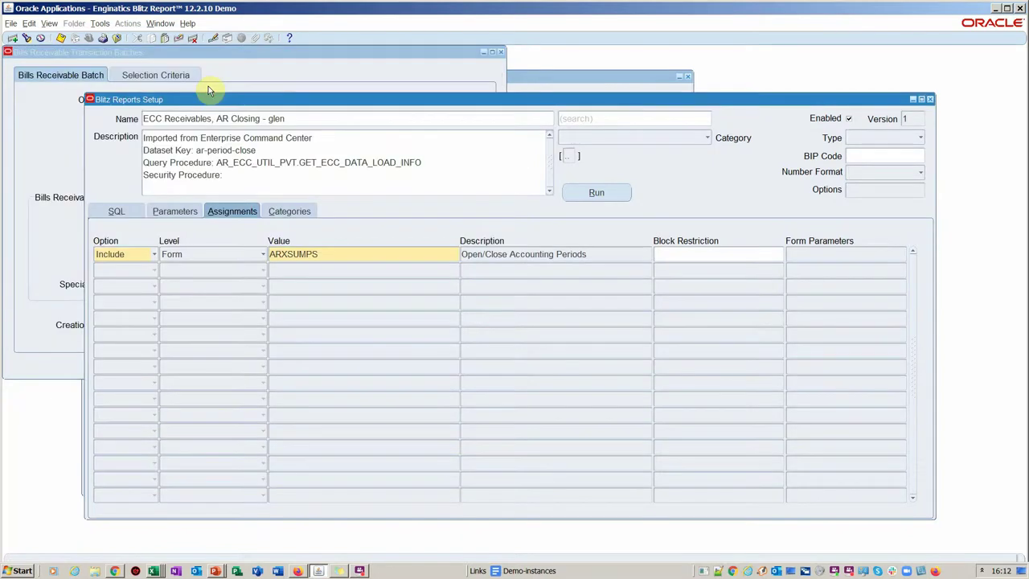
left_click(613, 251)
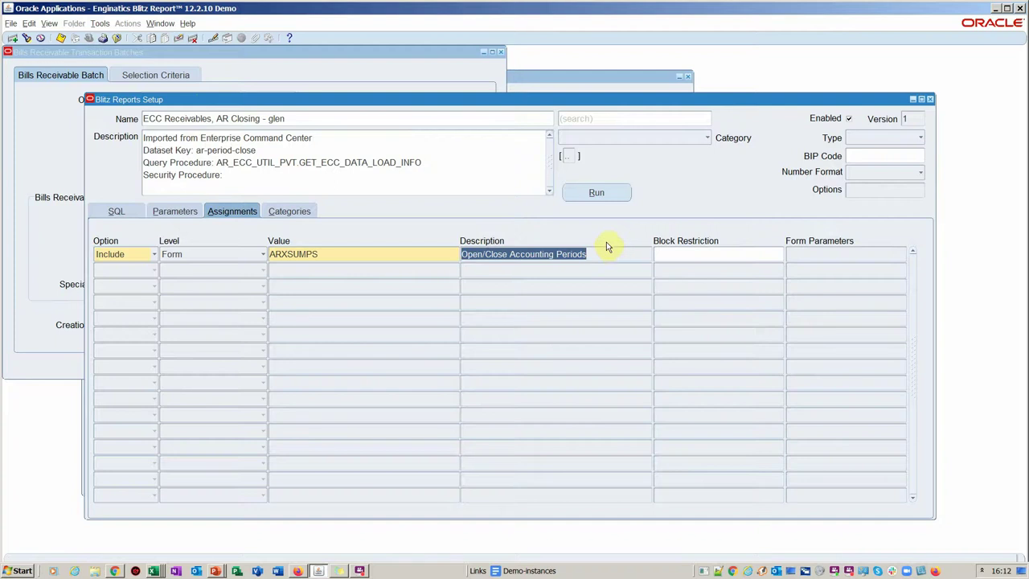
key("ctrl+s")
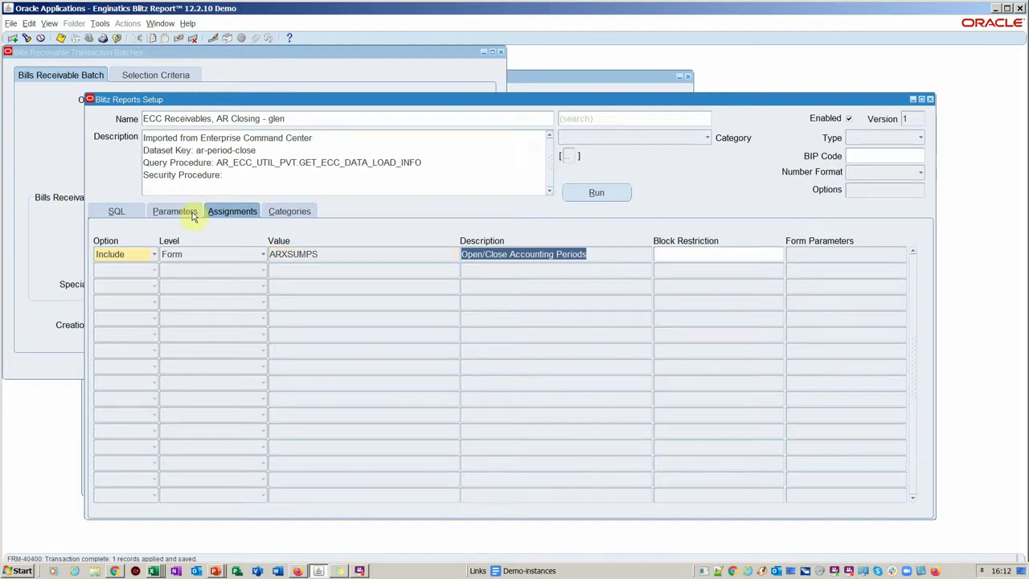
- Review the report's SQL and its version history, and close the history window
left_click(121, 210)
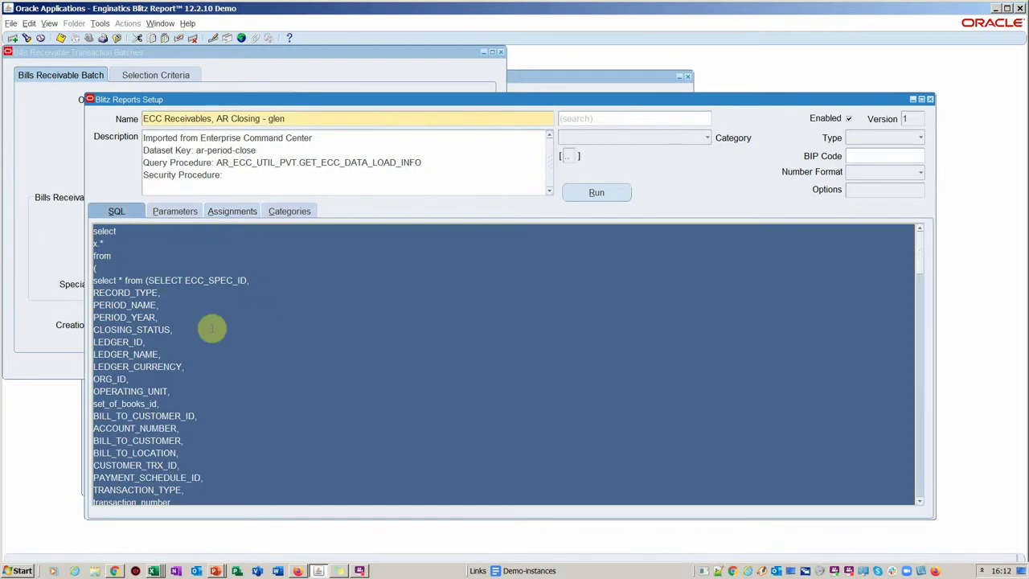
left_click(906, 118)
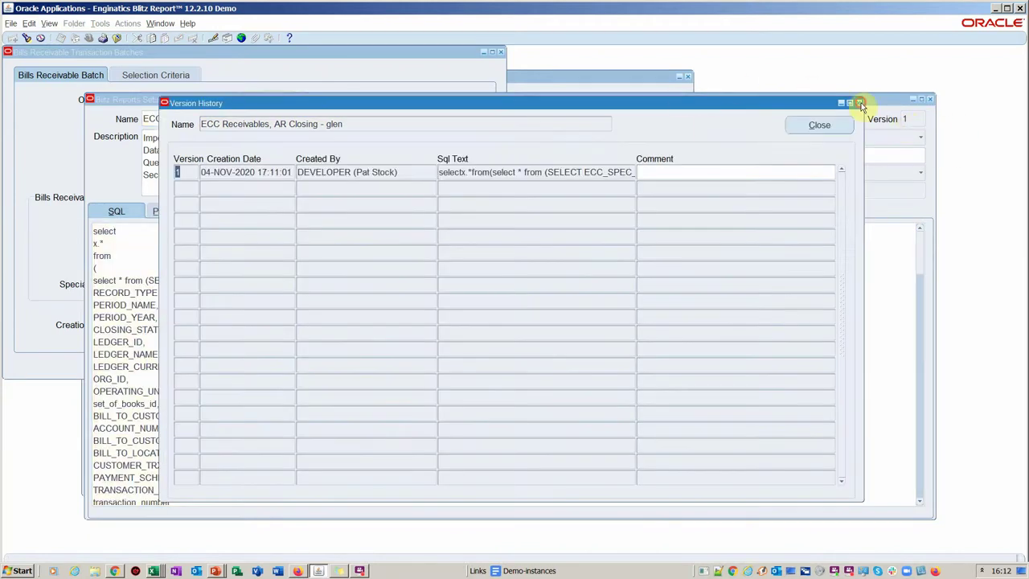
left_click(860, 103)
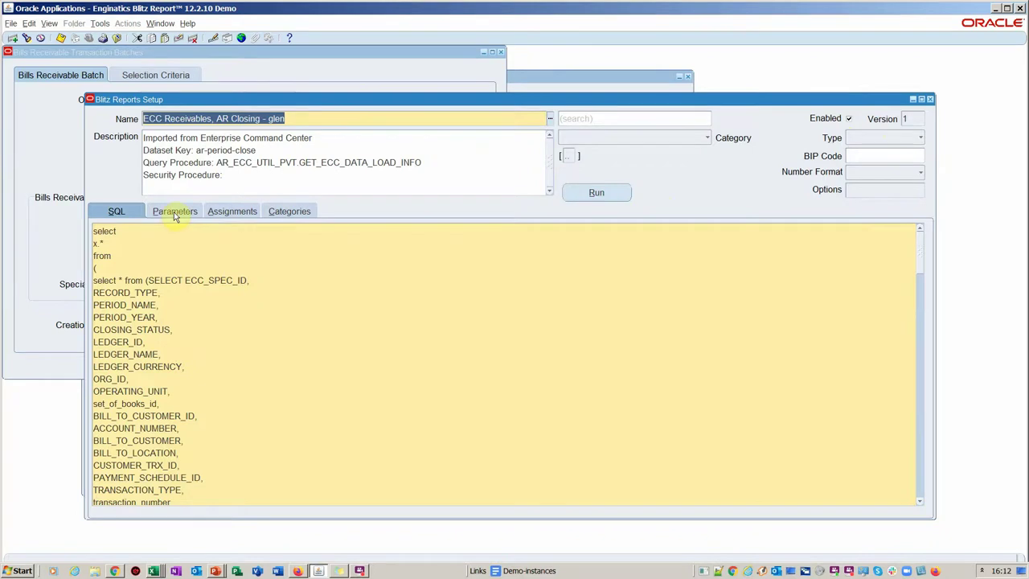
left_click_drag(245, 101, 255, 89)
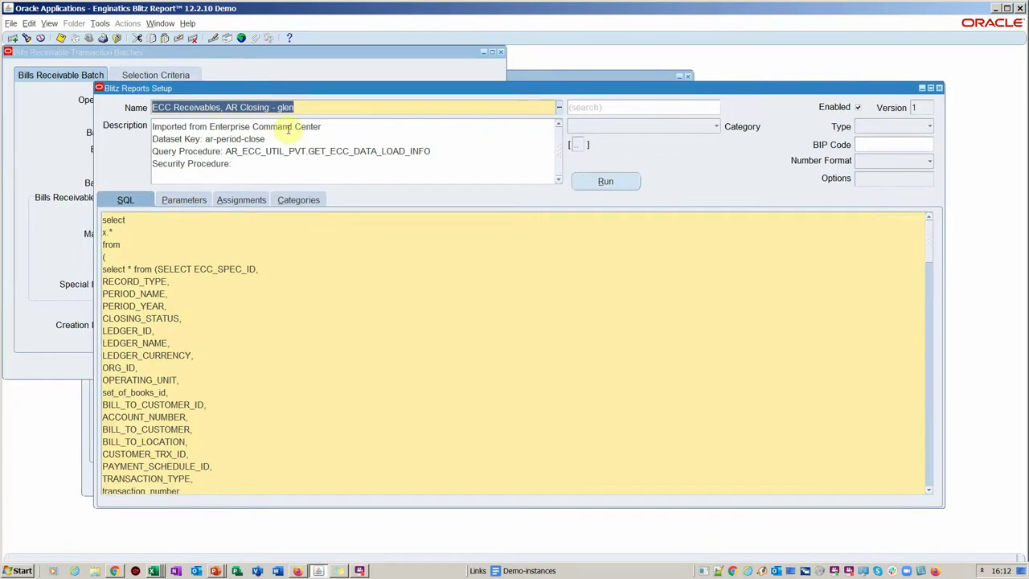
- Switch to the Receivables Command Center in Chrome and examine the Closing Controls and Unaccounted Events chart
key("alt+Tab")
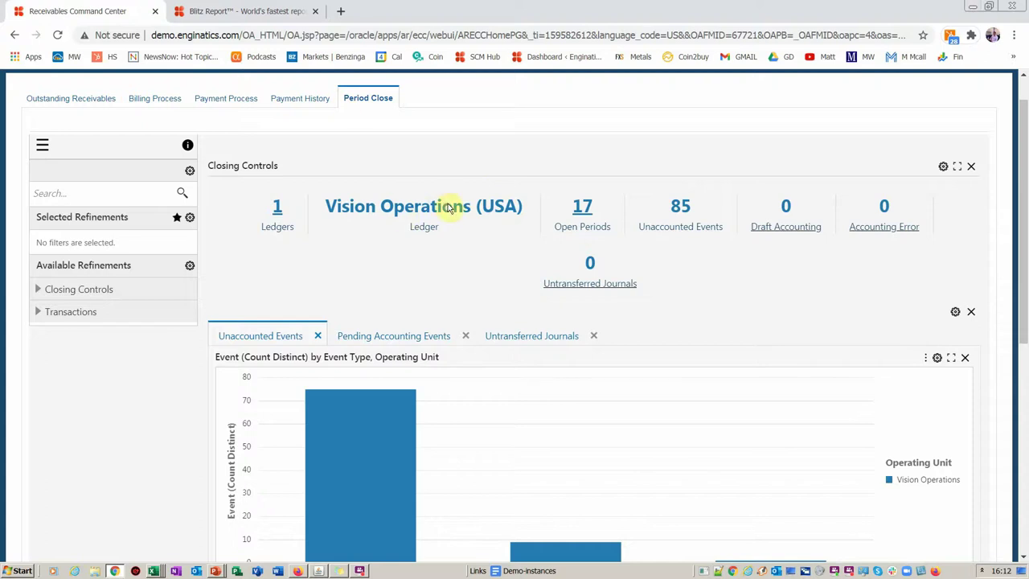
scroll(455, 201, "down", 1)
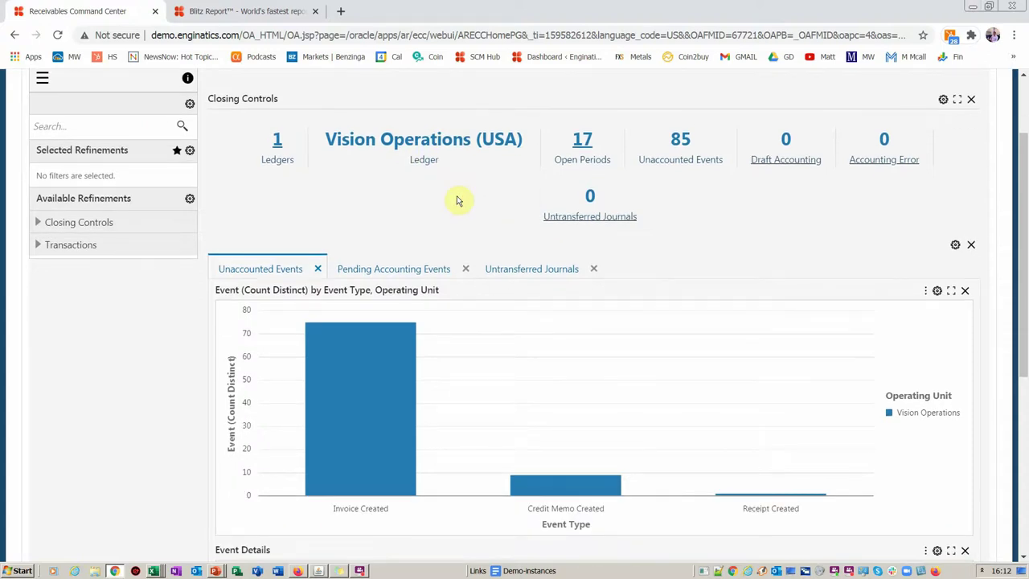
- Return to Oracle Applications and run the AR Closing report with its output in Excel
key("alt+Tab")
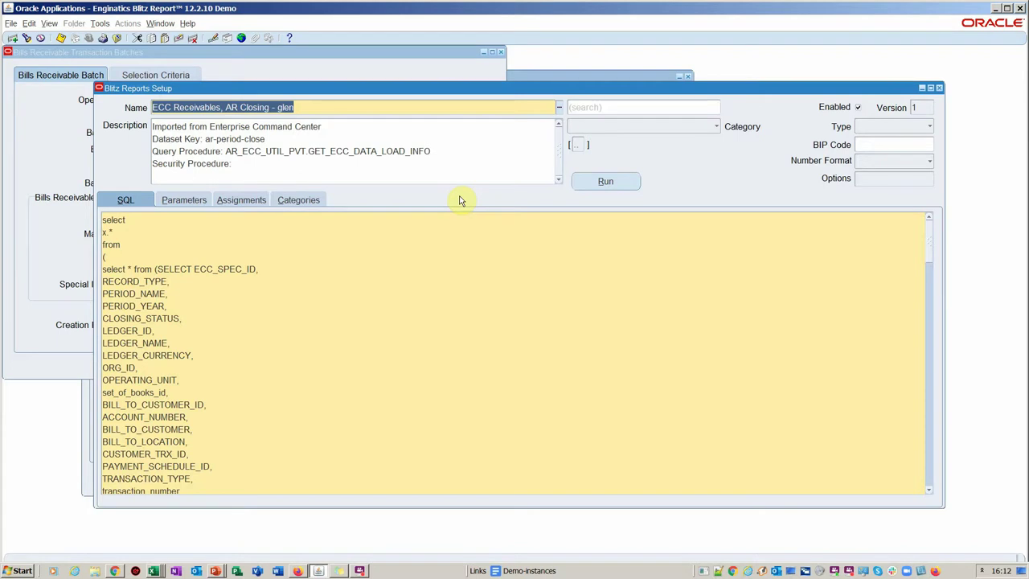
left_click(605, 181)
left_click(346, 211)
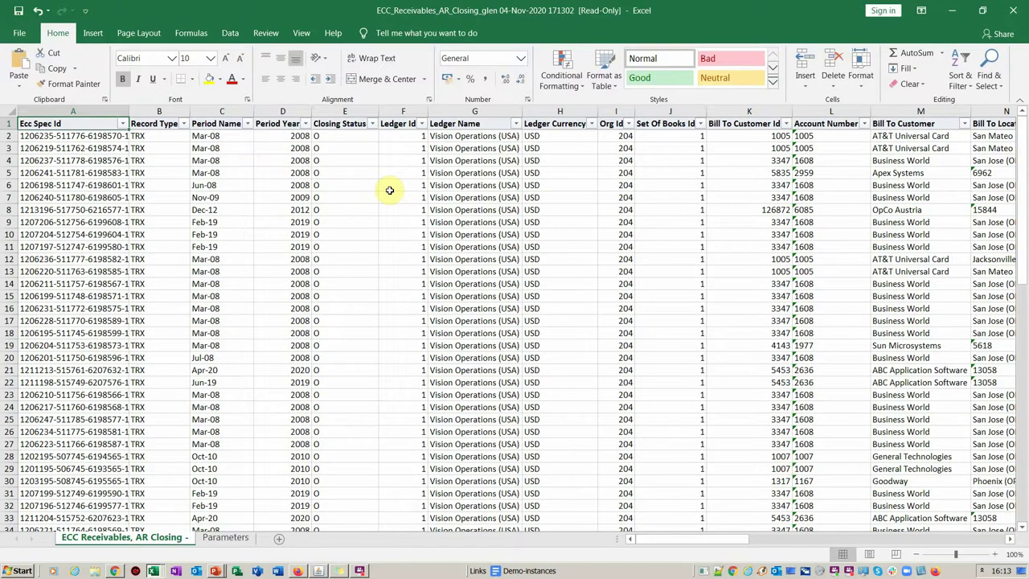
- Examine the columns of the AR Closing output in row 2, from Ledger Id across to Invoicing Rule
left_click(405, 135)
key("Right")
key("Right")
key("Right")
key("Right")
key("Right")
key("Right")
key("Right")
key("Right")
key("Right")
key("Right")
key("Right")
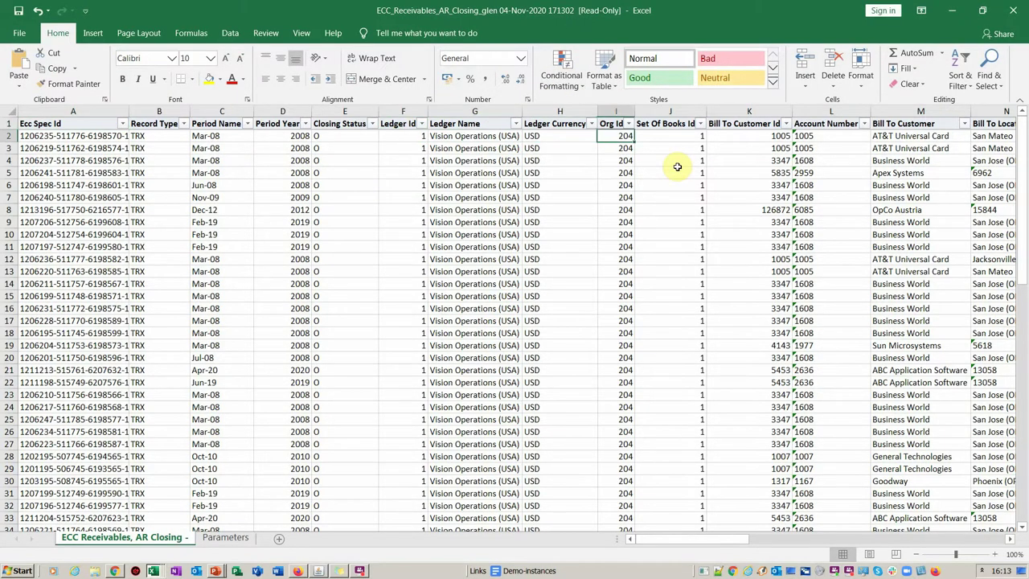
key("Right")
key("Right")
key("Right")
key("Right")
key("Right")
key("Right")
key("Right")
key("Right")
key("Right")
key("Right")
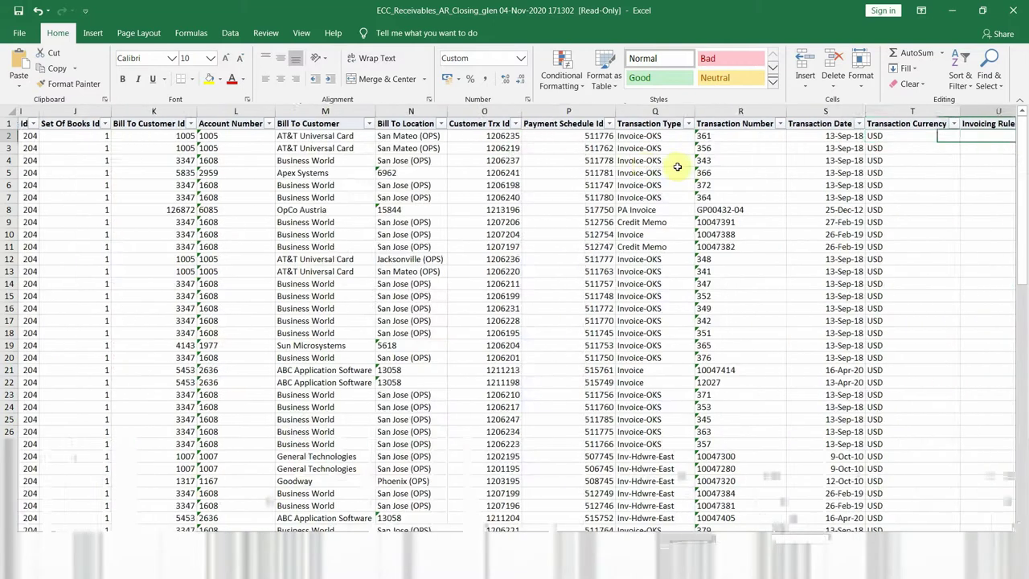
- Return to Oracle Applications, close the Bills Receivable Transaction Batches form and open Open/Close Periods under Control, Accounting
key("alt+Tab")
key("Tab")
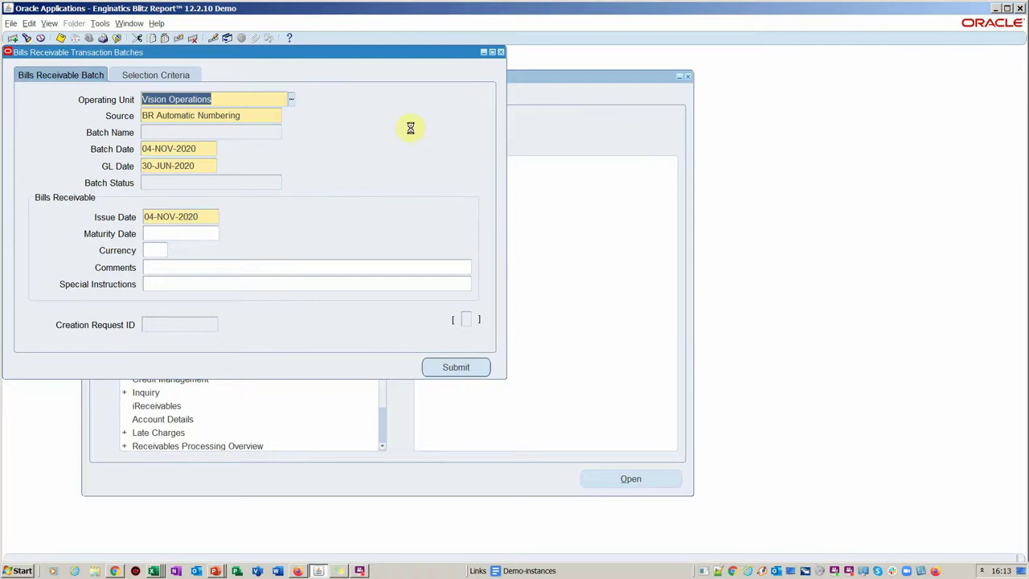
key("F4")
left_click(108, 272)
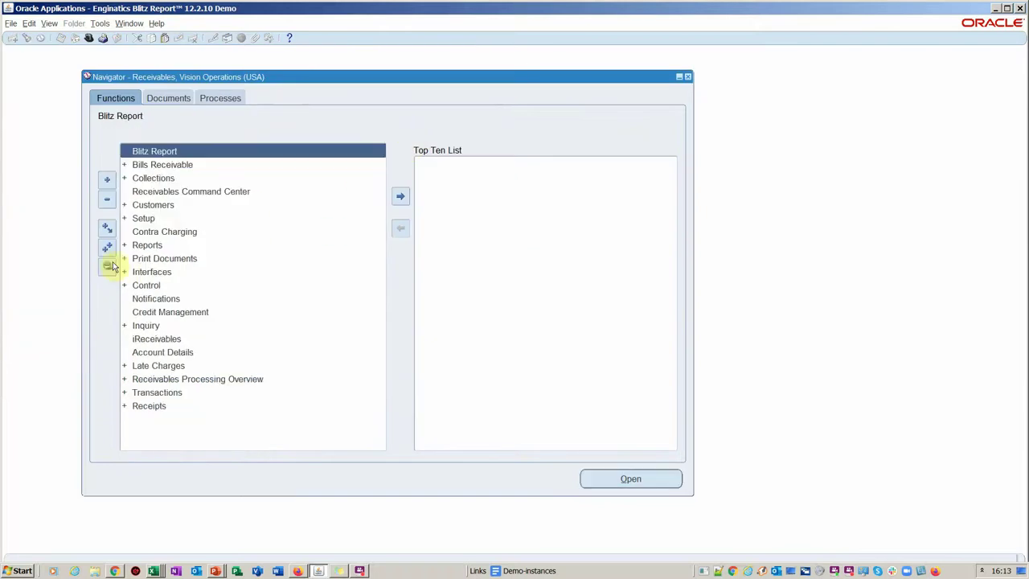
left_click(157, 285)
left_click(158, 298)
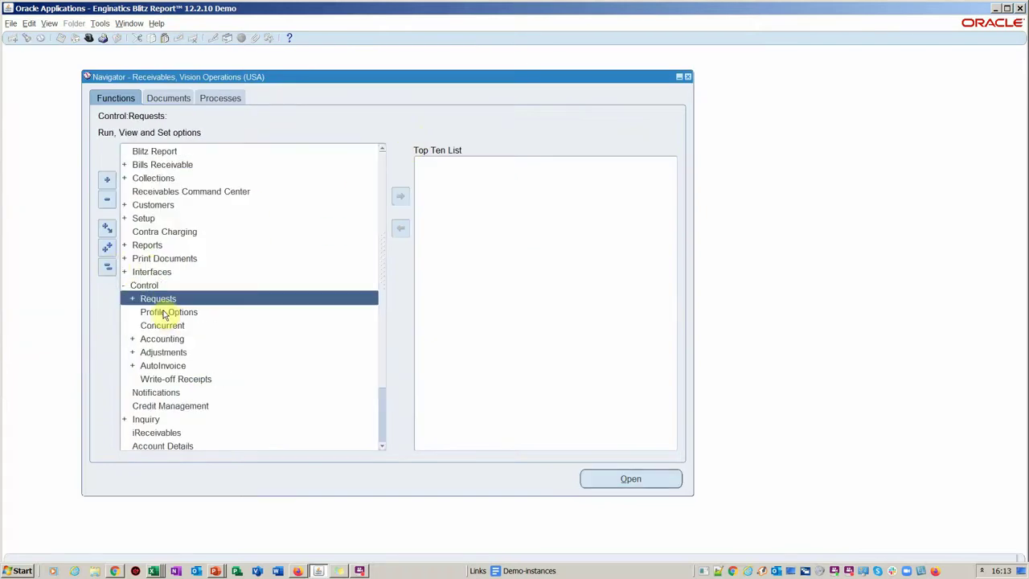
double_click(181, 341)
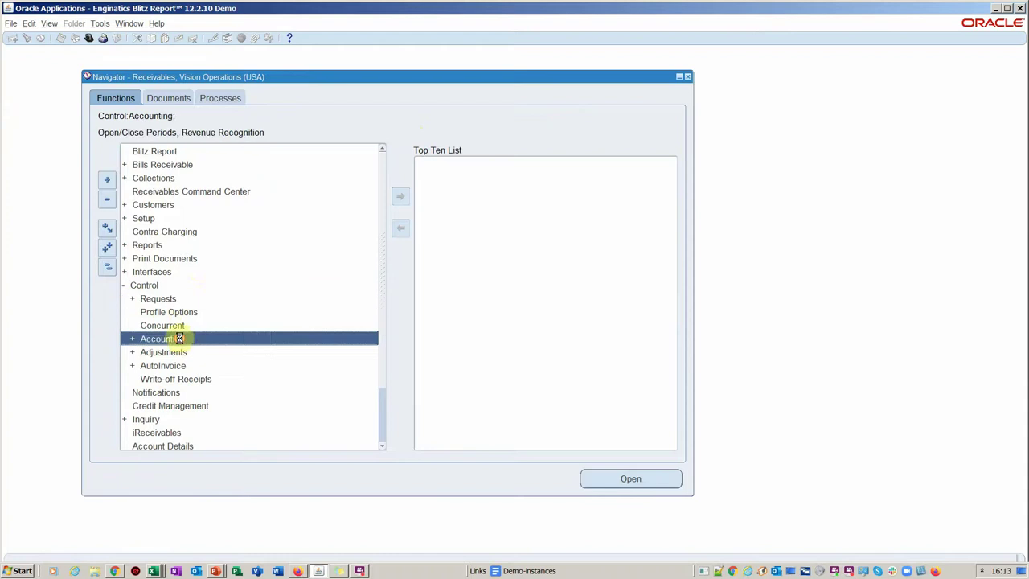
left_click(217, 325)
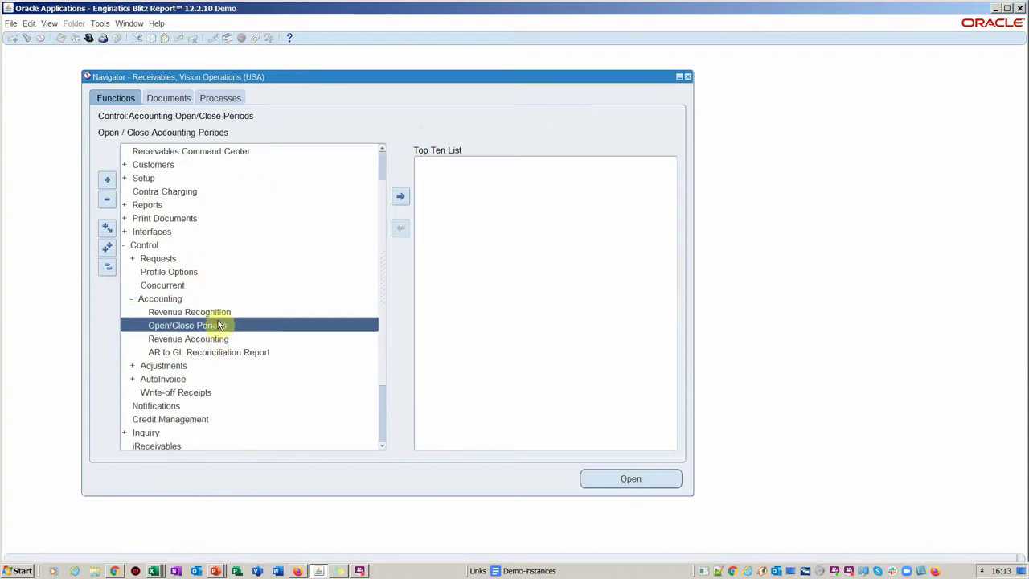
- Launch Blitz Report from the Open/Close Accounting Periods form and run the assigned AR Closing report to Excel
left_click_drag(167, 56, 305, 132)
left_click(229, 39)
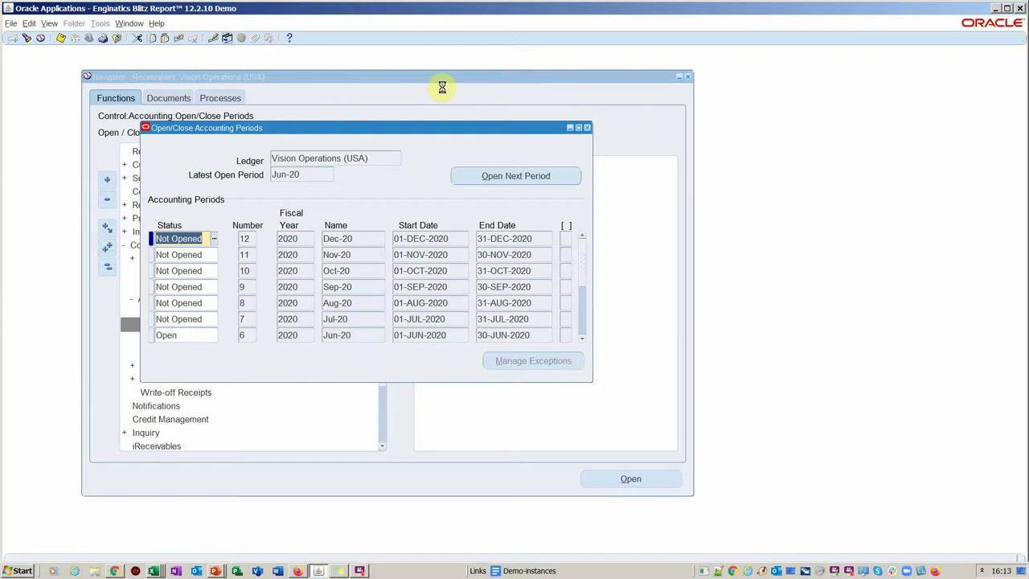
left_click(45, 170)
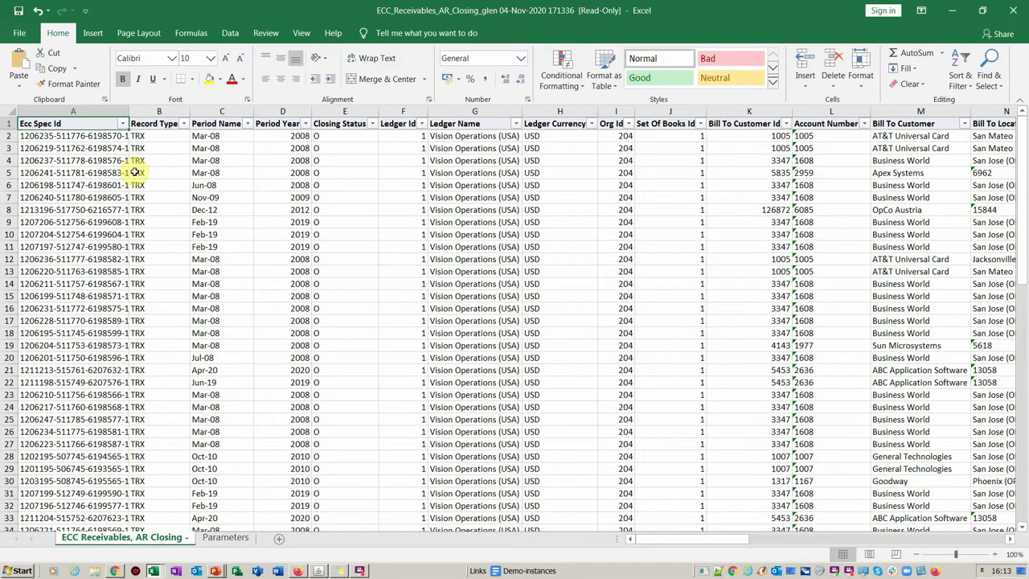
- Return to Oracle Applications, close the Open/Close Accounting Periods form and reposition the Blitz Reports window over the Navigator
key("alt+Tab")
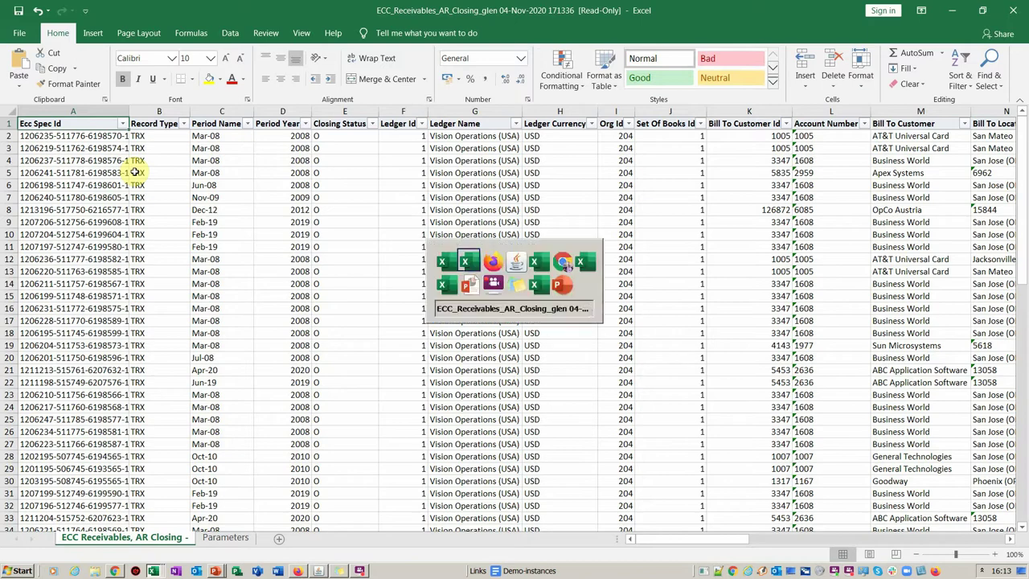
key("alt+Tab")
key("alt+Tab")
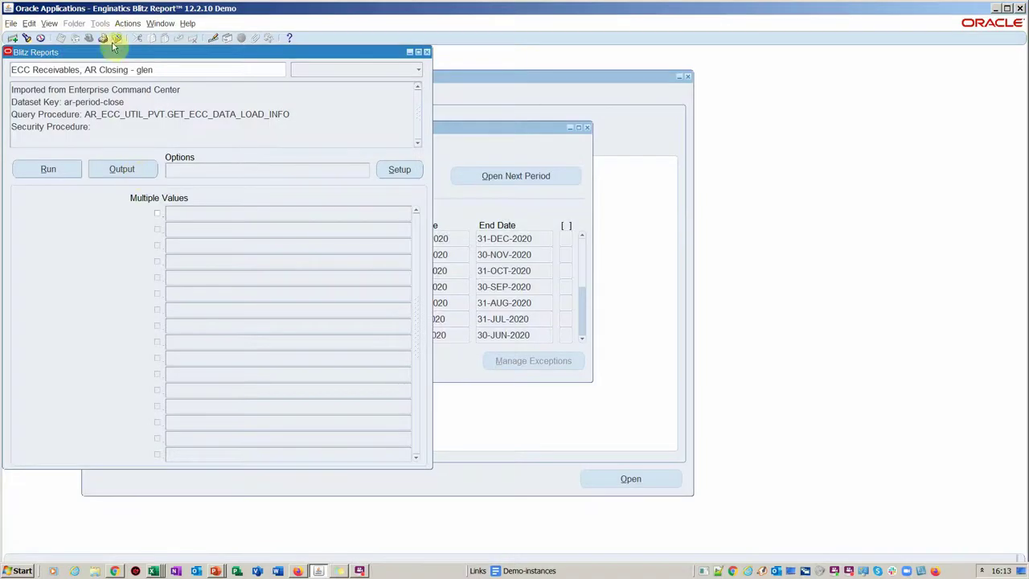
left_click_drag(112, 52, 566, 80)
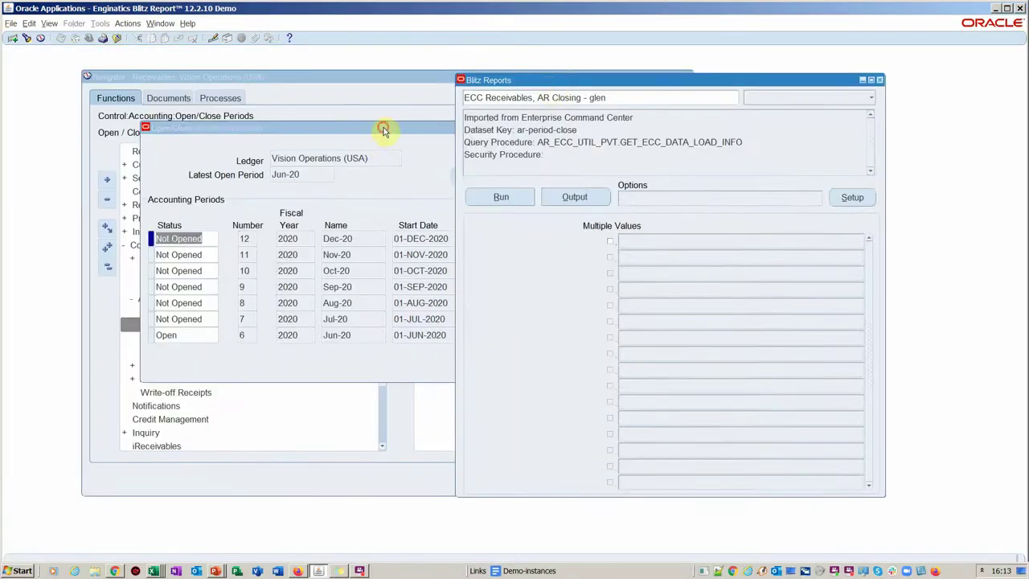
left_click(384, 127)
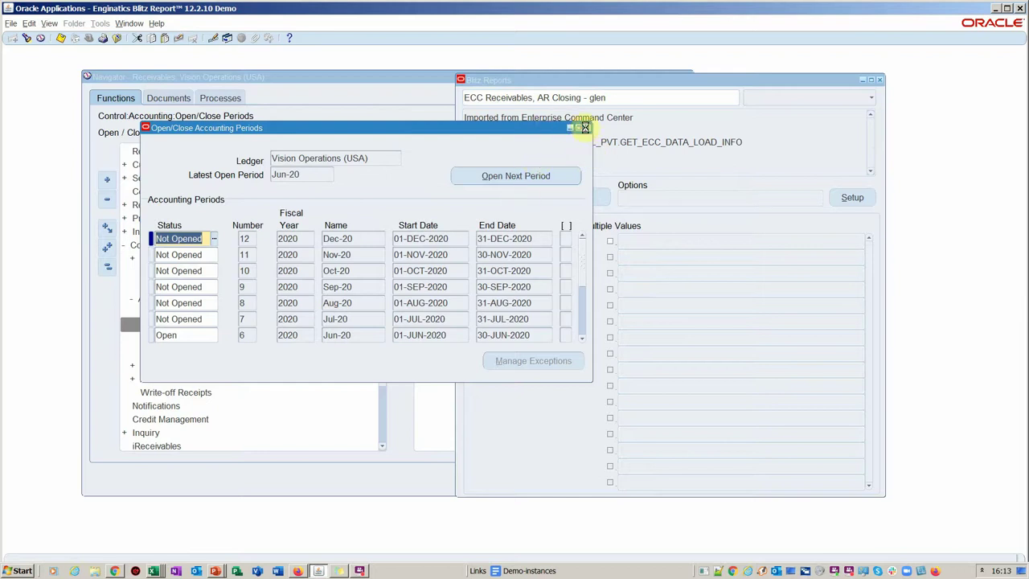
left_click(587, 128)
left_click(822, 84)
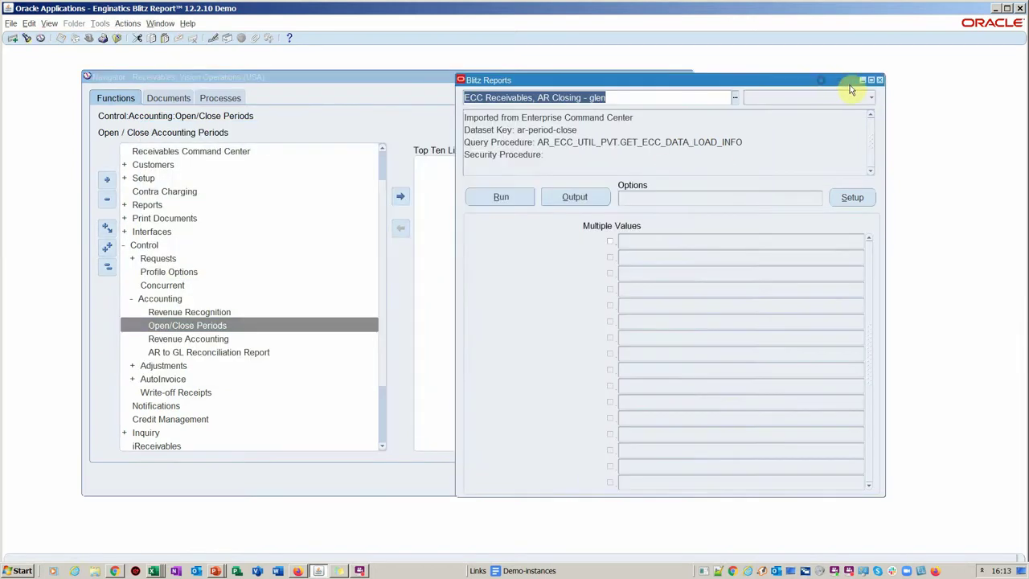
left_click_drag(800, 83, 588, 90)
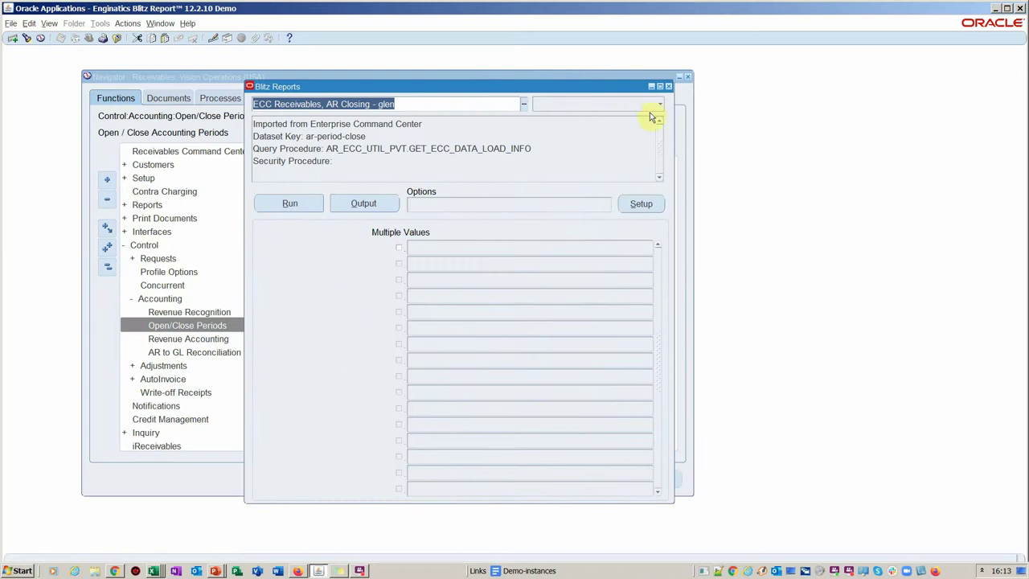
- Browse the reports in the Toolkit - Setup & Support category and cancel the list without choosing one
left_click(658, 106)
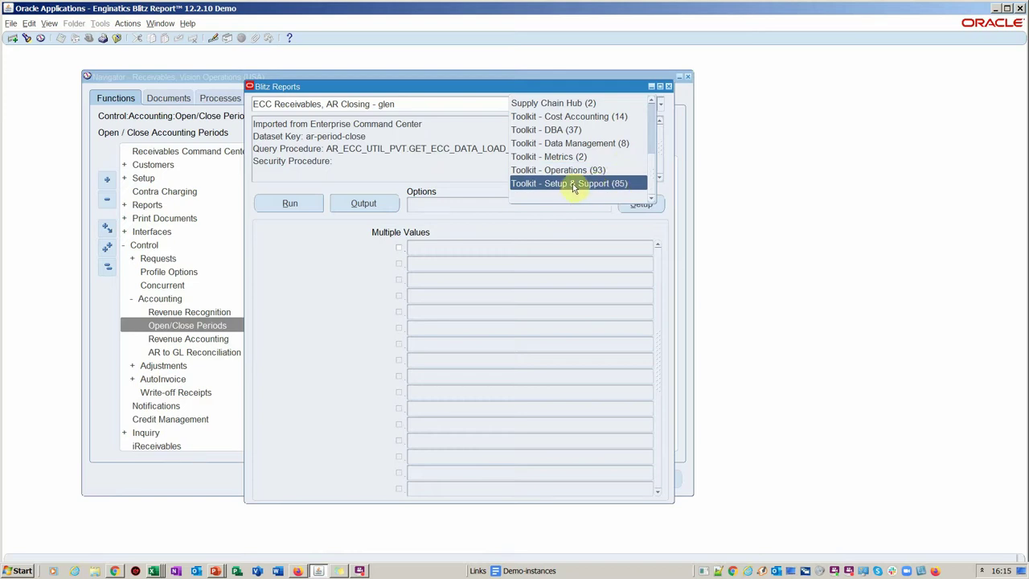
left_click(574, 184)
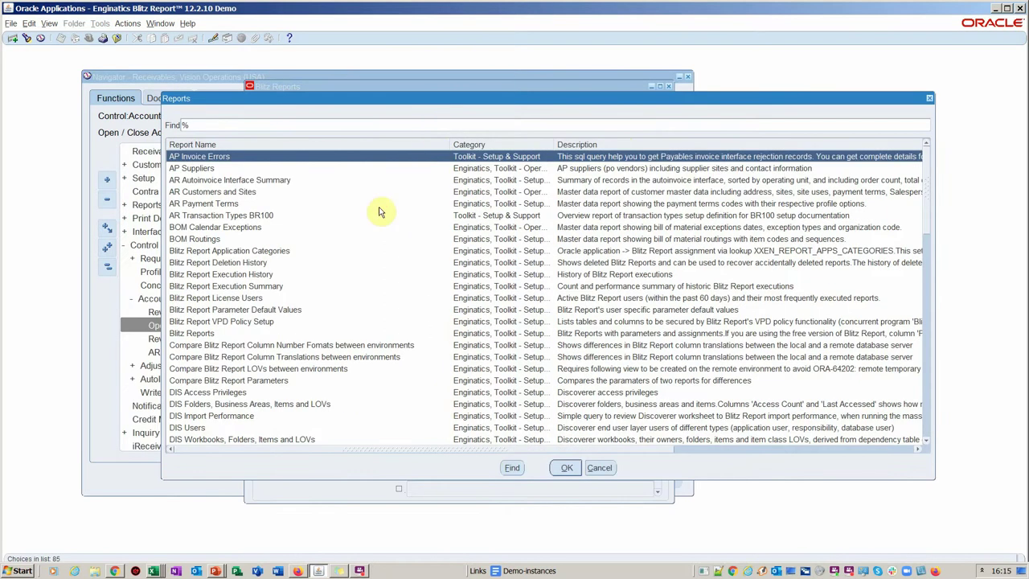
scroll(380, 213, "down", 4)
scroll(383, 218, "down", 3)
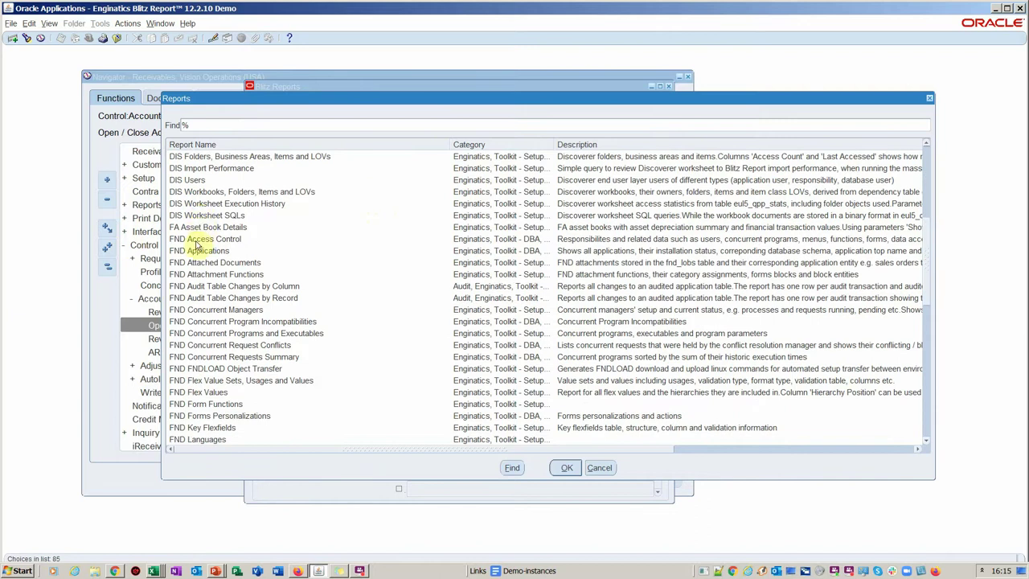
scroll(242, 282, "down", 3)
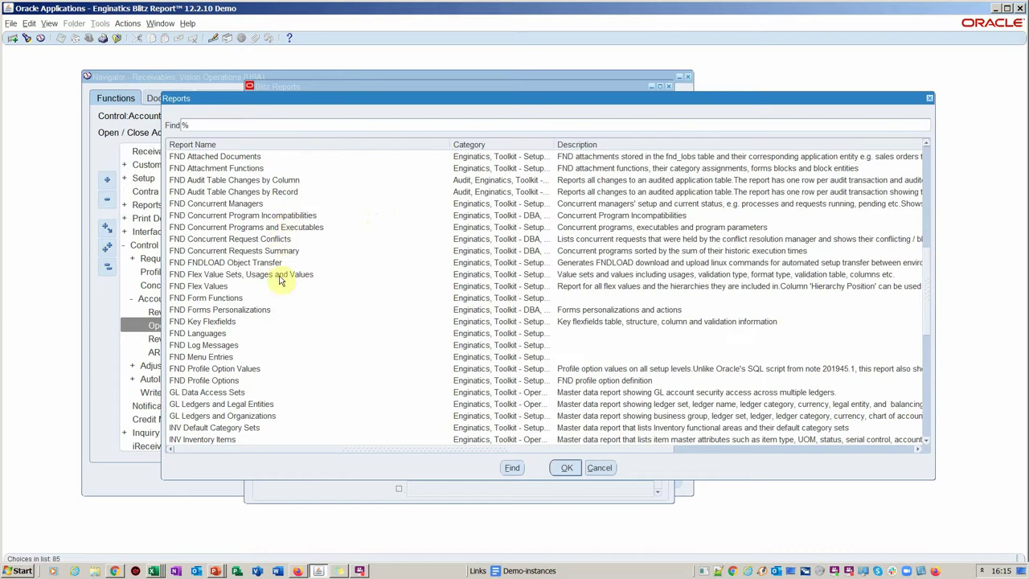
scroll(276, 287, "down", 4)
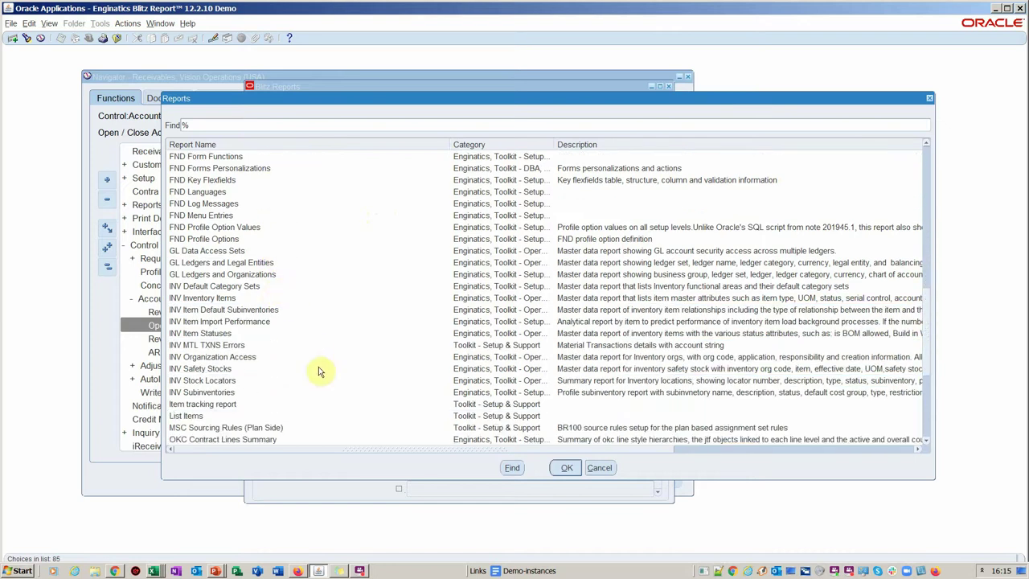
left_click(599, 468)
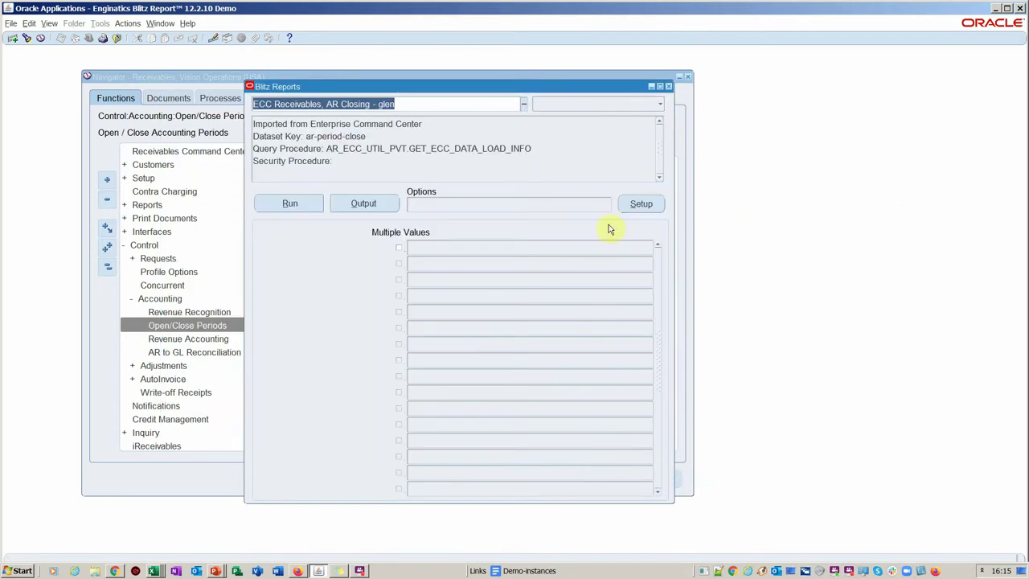
- Switch to the Receivables Command Center in Chrome and review the unaccounted events chart and the Event Details table
left_click_drag(507, 82, 546, 74)
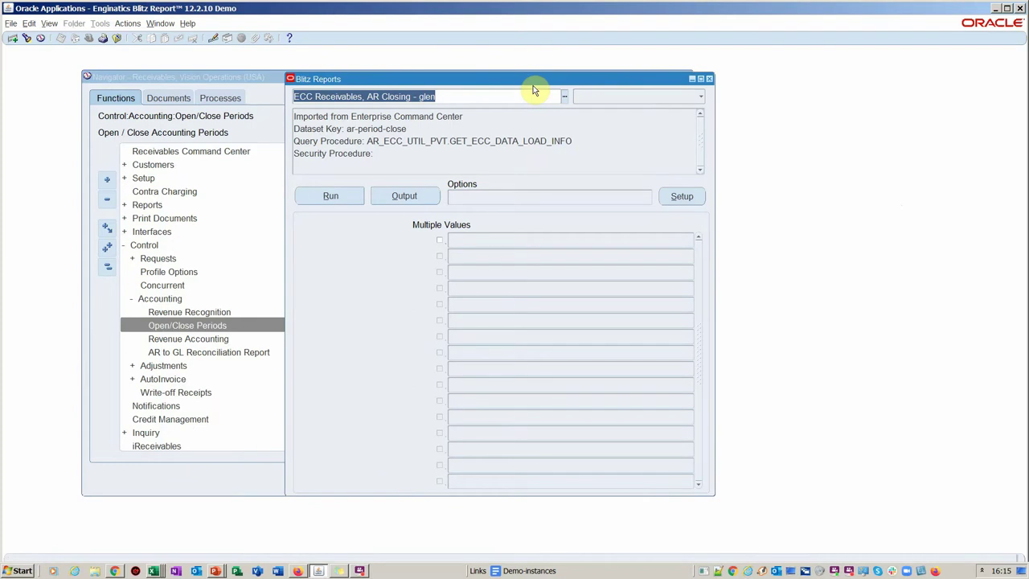
key("alt+Tab")
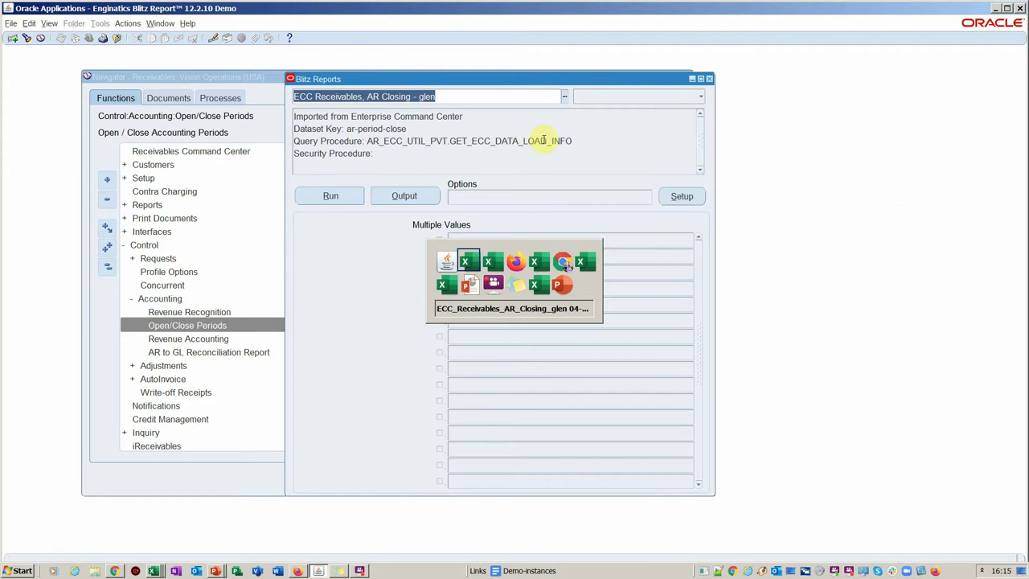
key("alt+Tab")
key("alt+Tab")
key("alt+Tab")
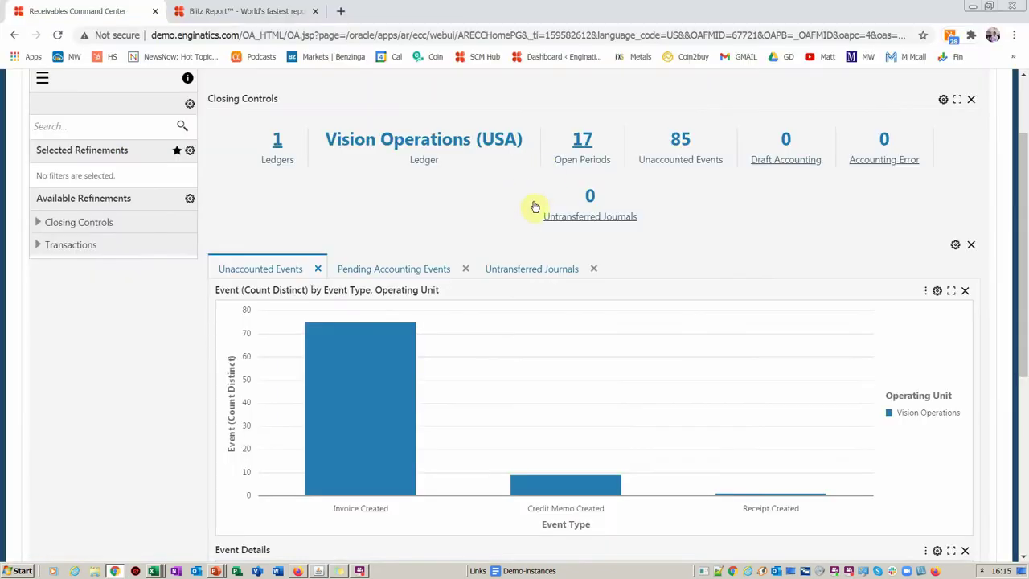
scroll(545, 241, "down", 5)
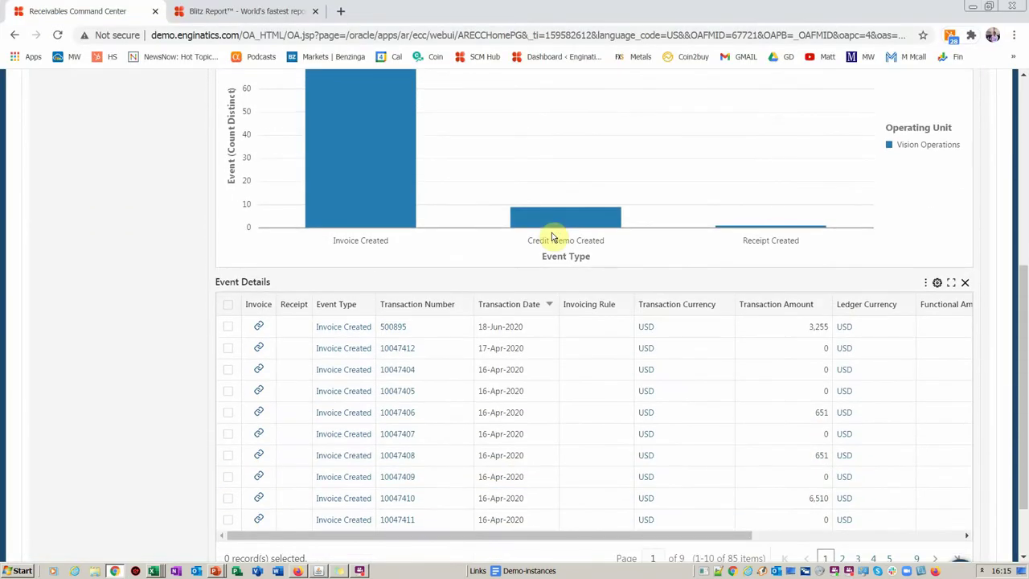
scroll(563, 241, "up", 5)
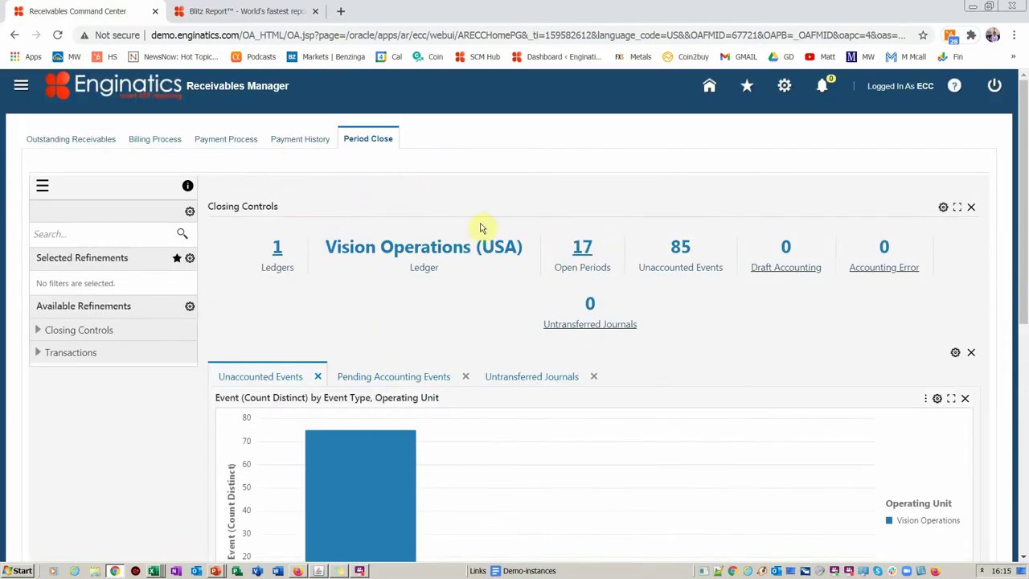
key("alt+Tab")
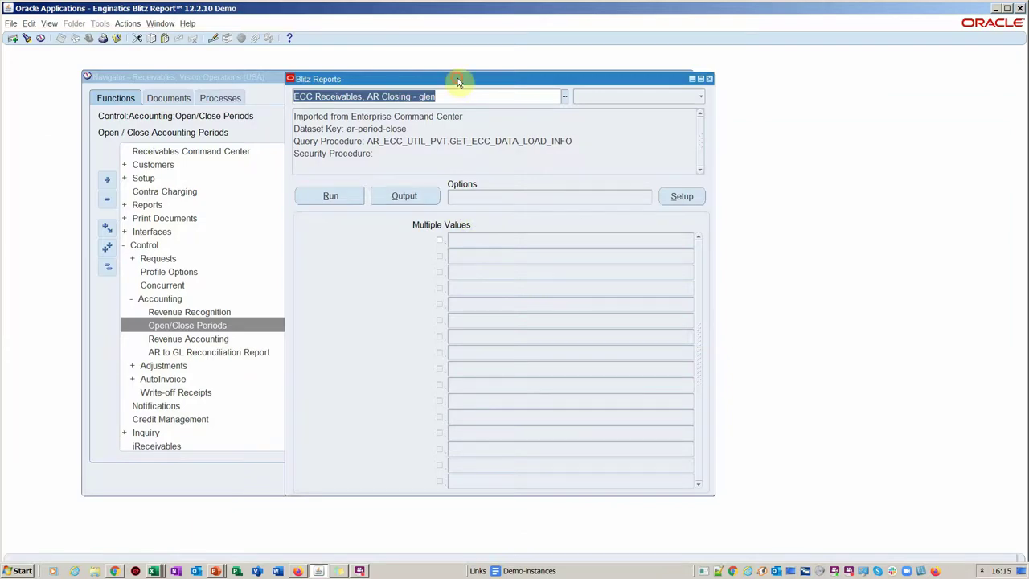
left_click_drag(453, 79, 558, 86)
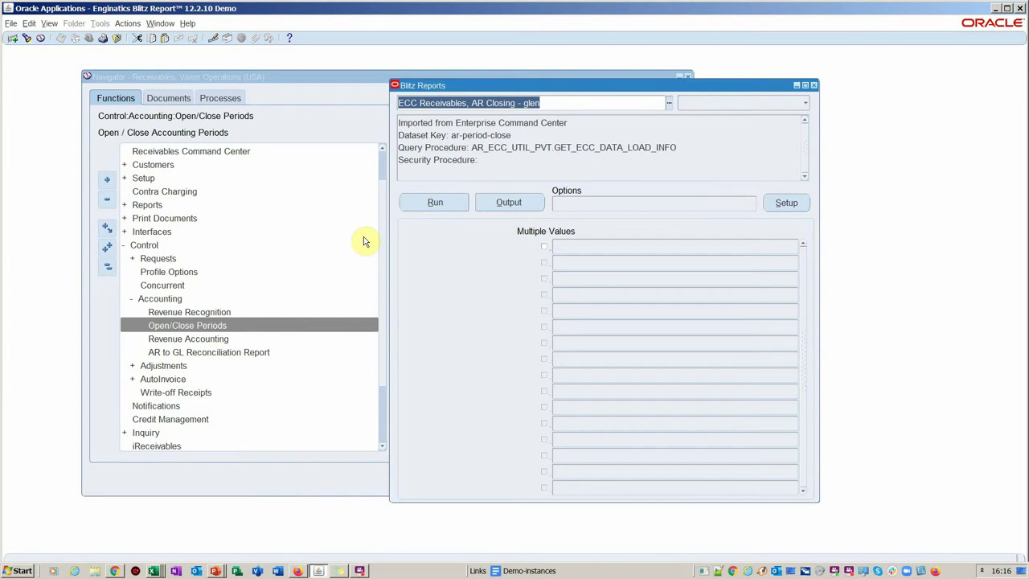
- Switch to the Blitz Report User Guide in Chrome, go back to its beginning and reload the page
key("alt+Tab")
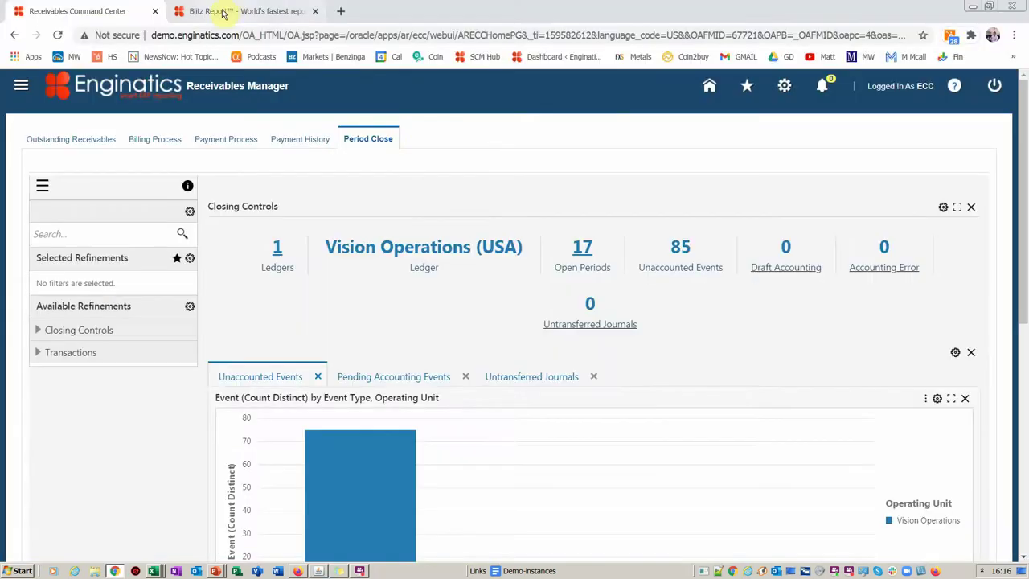
left_click(229, 11)
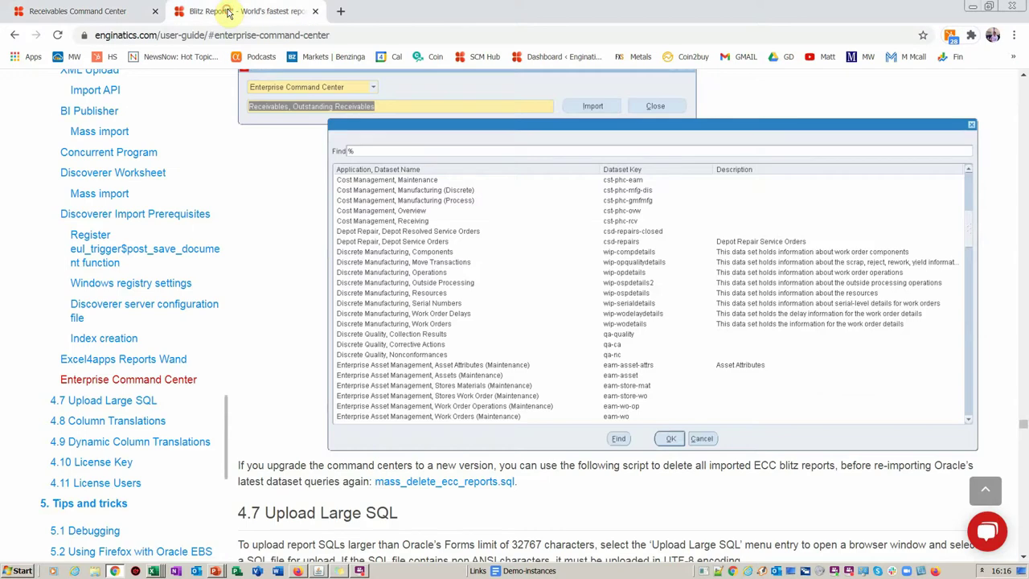
scroll(1009, 378, "up", 15)
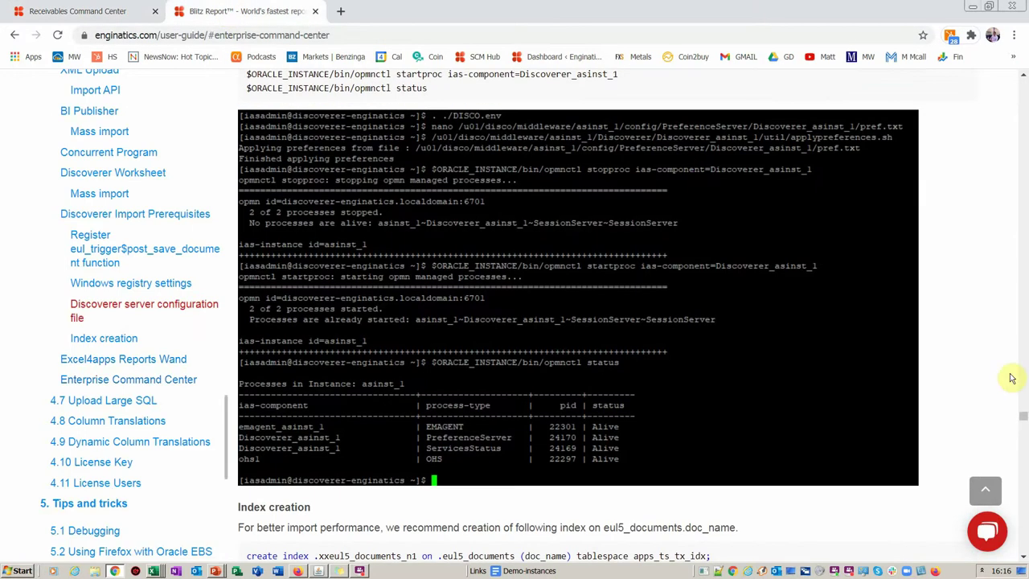
key("F5")
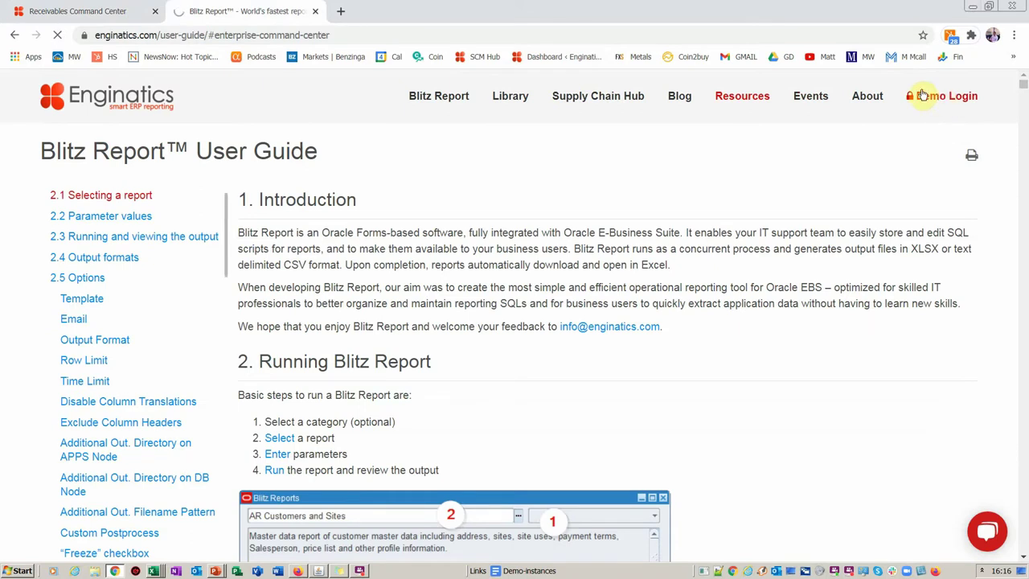
- Open the Enginatics blog and browse to the post on developing EBS reports with Oracle Enterprise Command Center SQLs
mouse_move(887, 81)
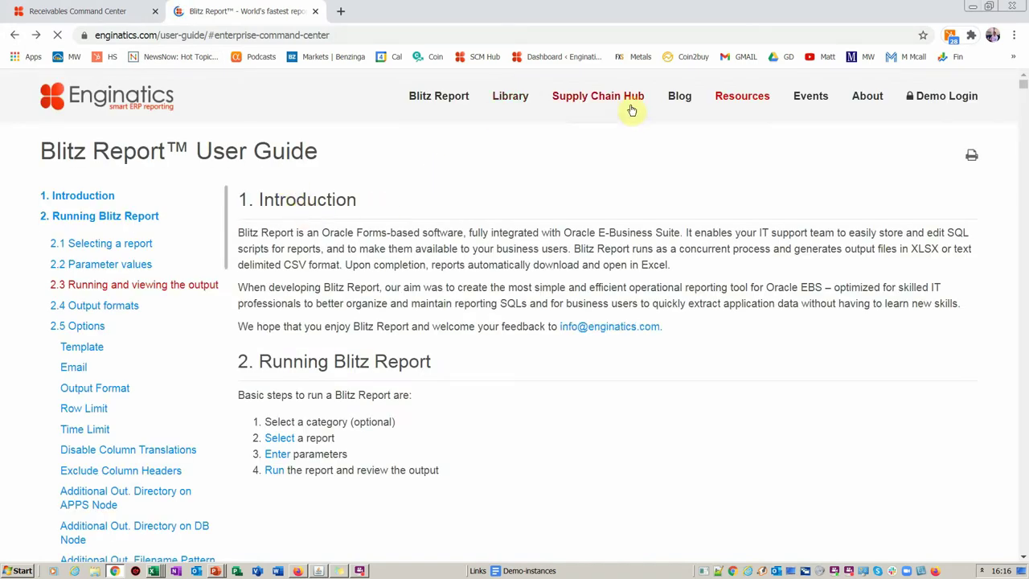
left_click(671, 103)
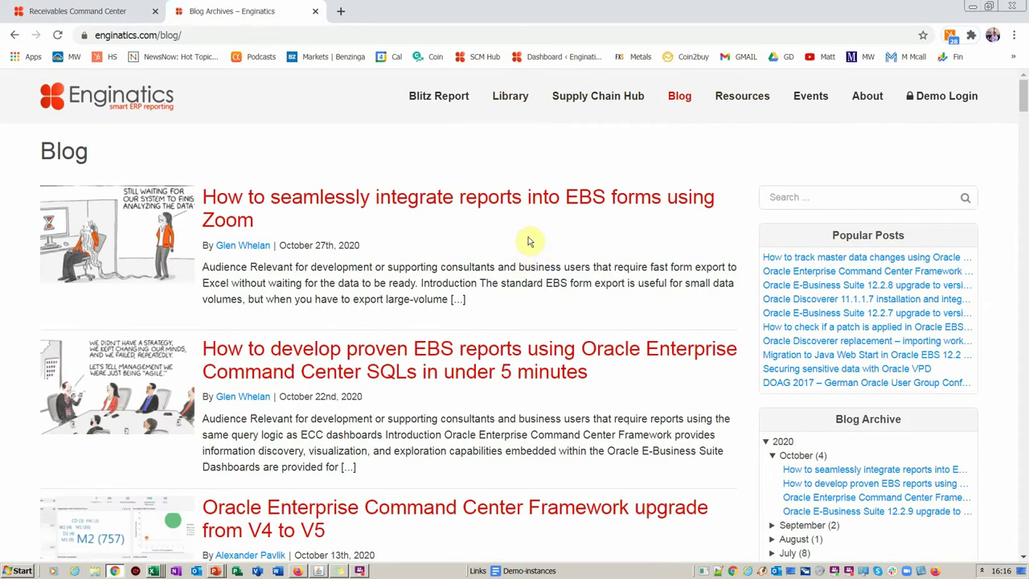
scroll(535, 249, "down", 1)
scroll(539, 251, "down", 1)
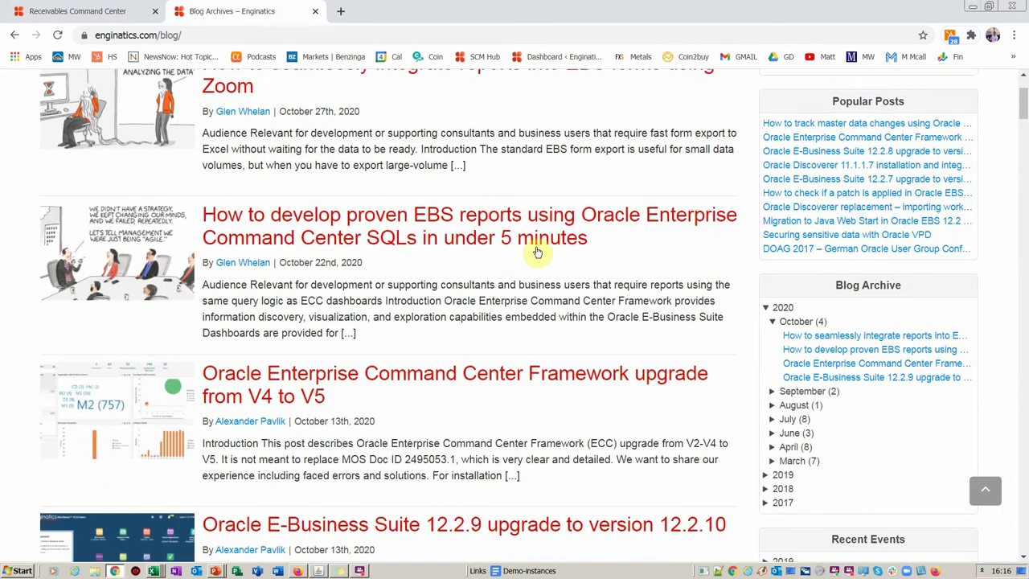
- Browse the Enginatics blog posts from October 2020 back to the early July 2020 entries on data governance and BI Publisher Excel templates
scroll(550, 237, "down", 1)
scroll(515, 217, "up", 1)
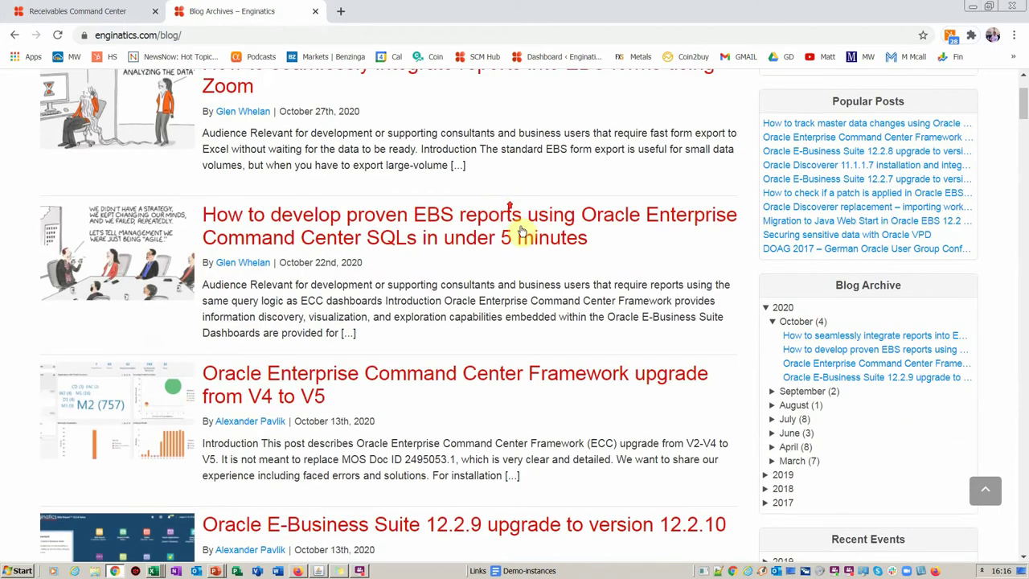
scroll(526, 229, "down", 3)
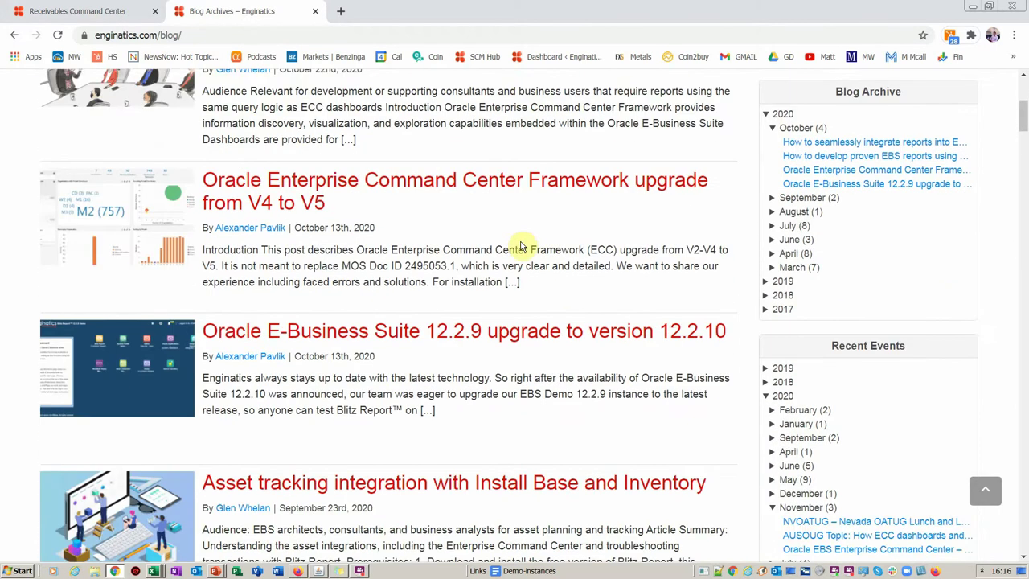
scroll(563, 221, "down", 1)
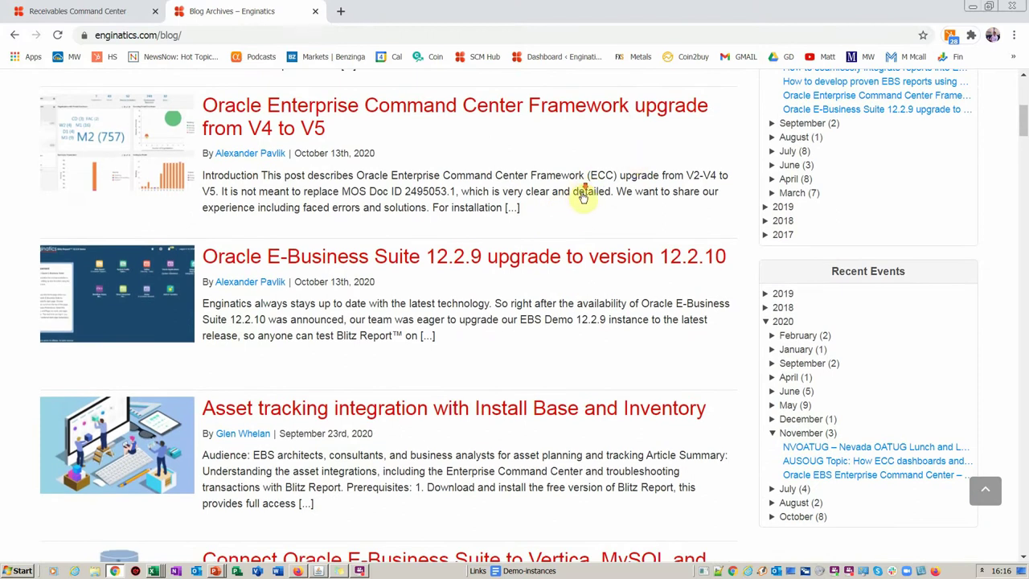
scroll(578, 201, "down", 3)
scroll(577, 219, "down", 2)
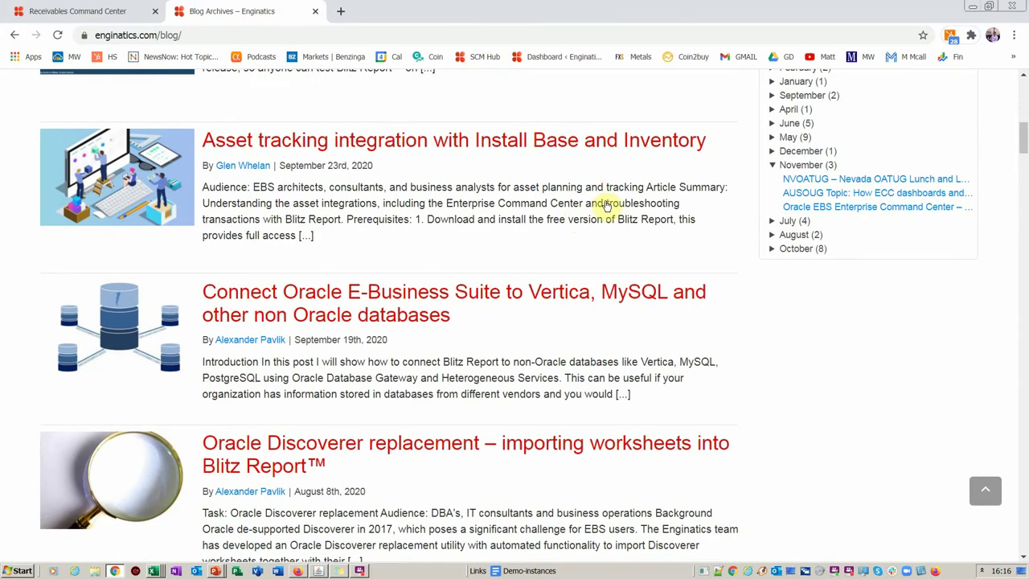
scroll(611, 209, "down", 6)
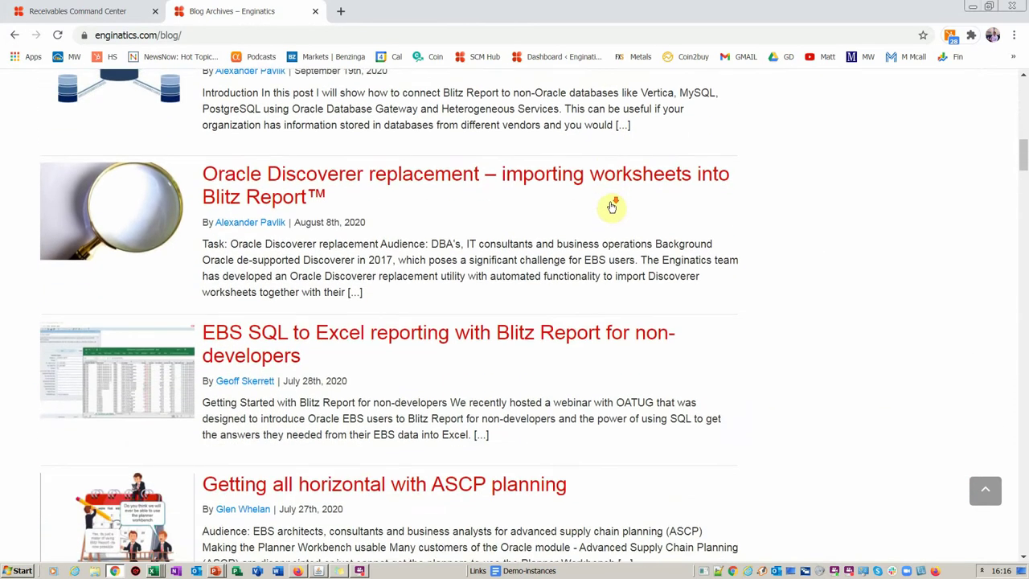
scroll(614, 214, "down", 2)
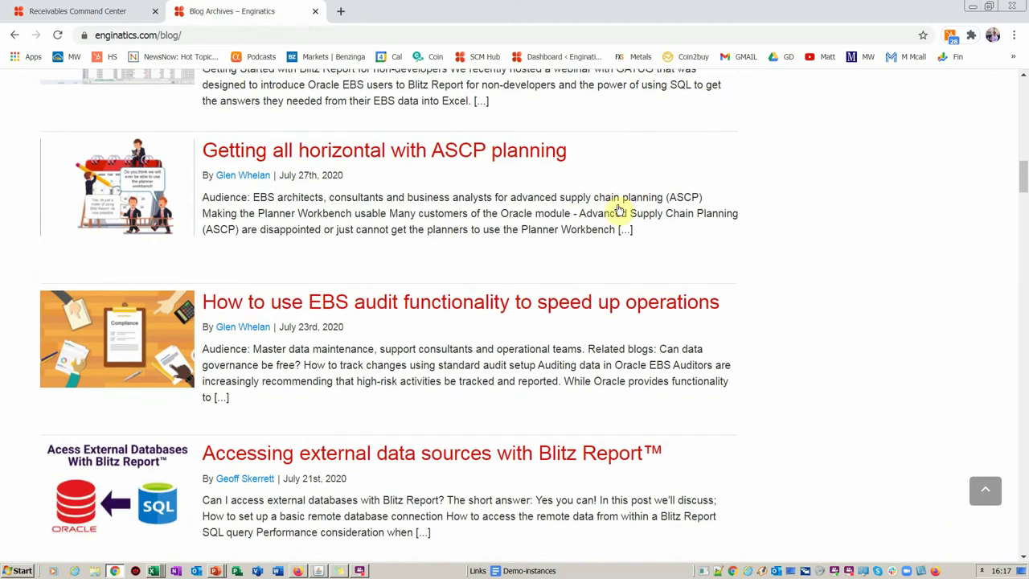
scroll(621, 207, "down", 1)
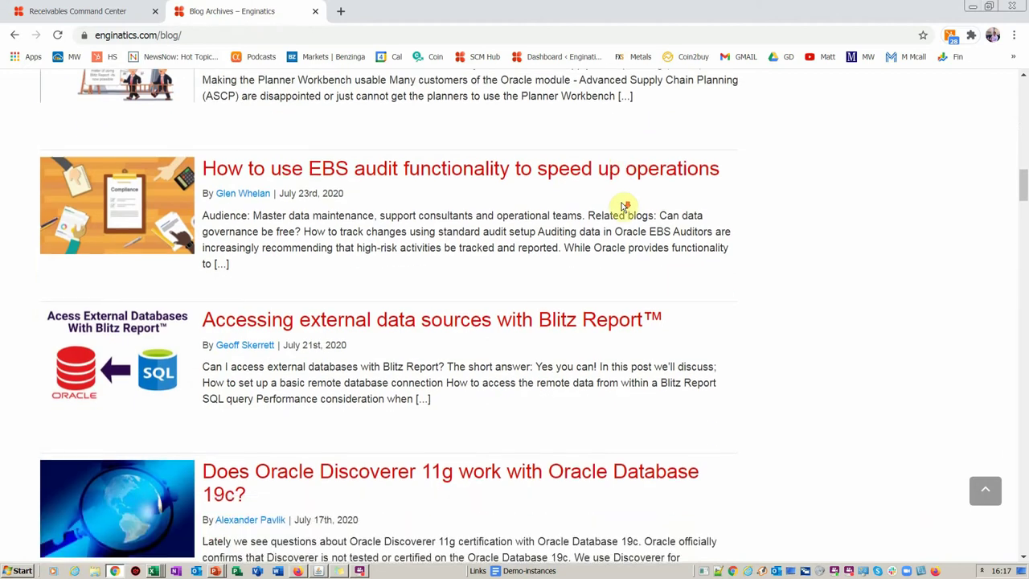
scroll(623, 207, "down", 1)
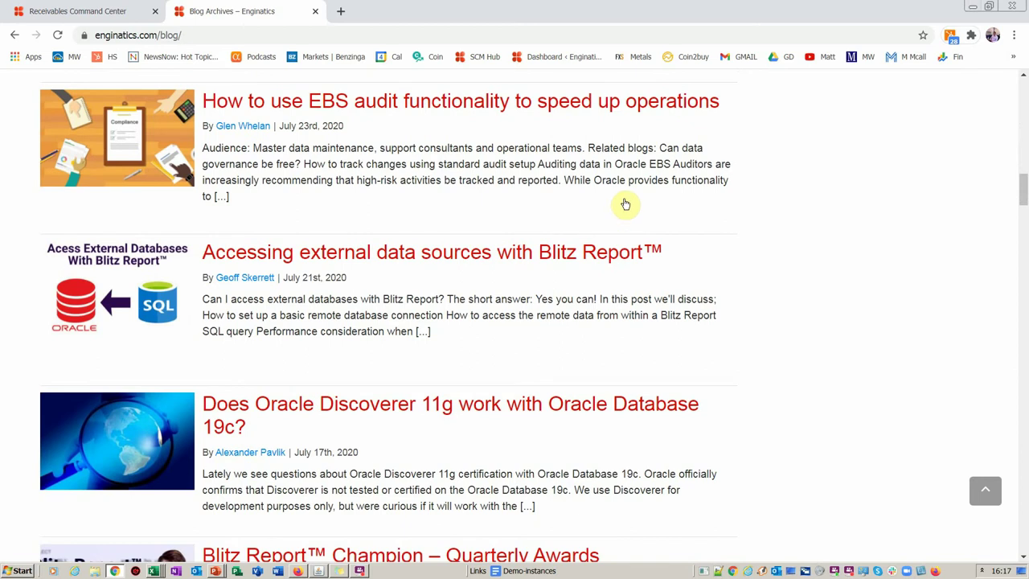
scroll(624, 210, "down", 6)
scroll(431, 333, "down", 3)
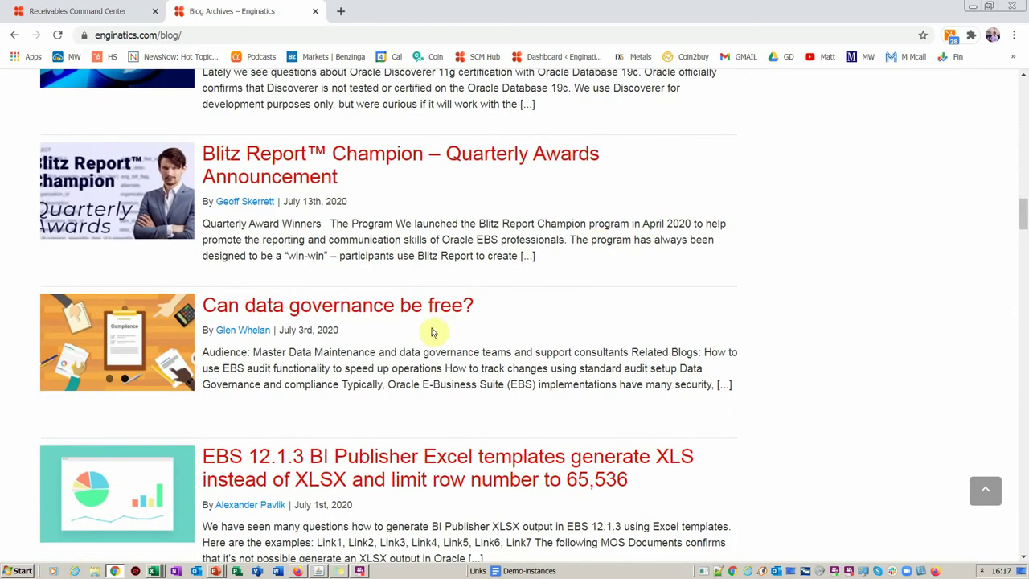
- Return to the beginning of the blog page and view the Supply Chain Hub entries in the site navigation
scroll(550, 325, "up", 6)
scroll(551, 325, "up", 15)
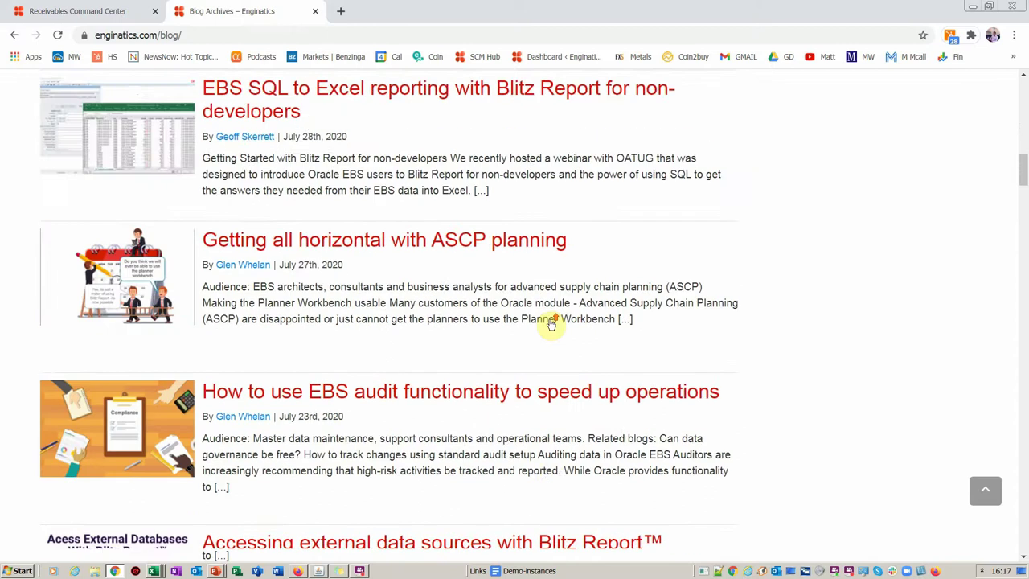
scroll(551, 325, "up", 8)
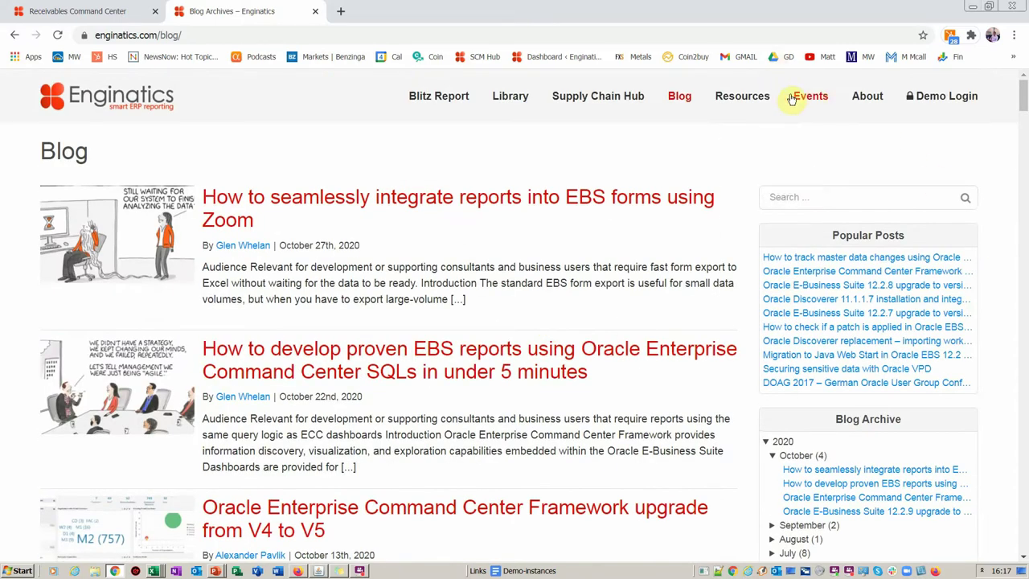
mouse_move(763, 102)
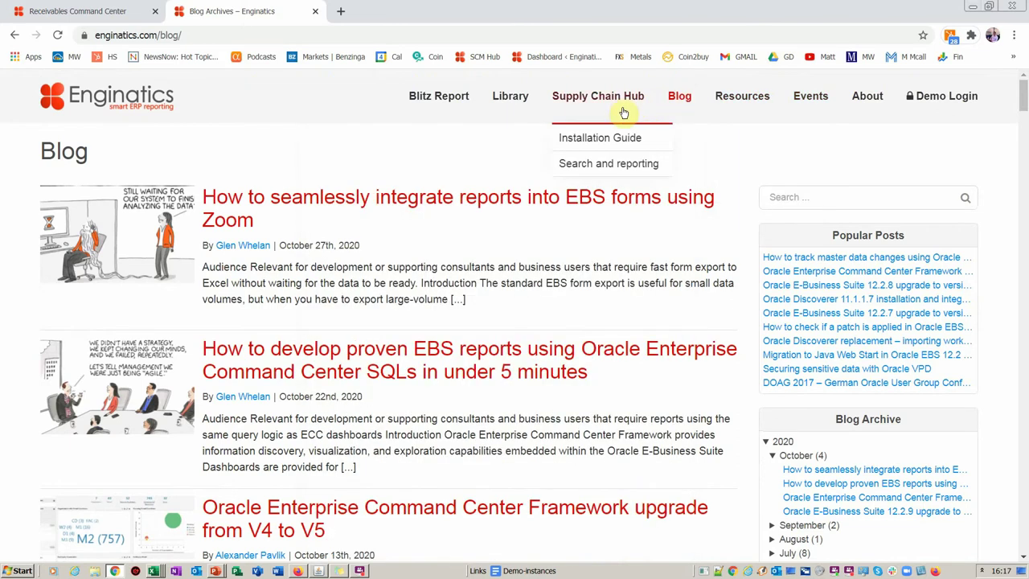
mouse_move(609, 107)
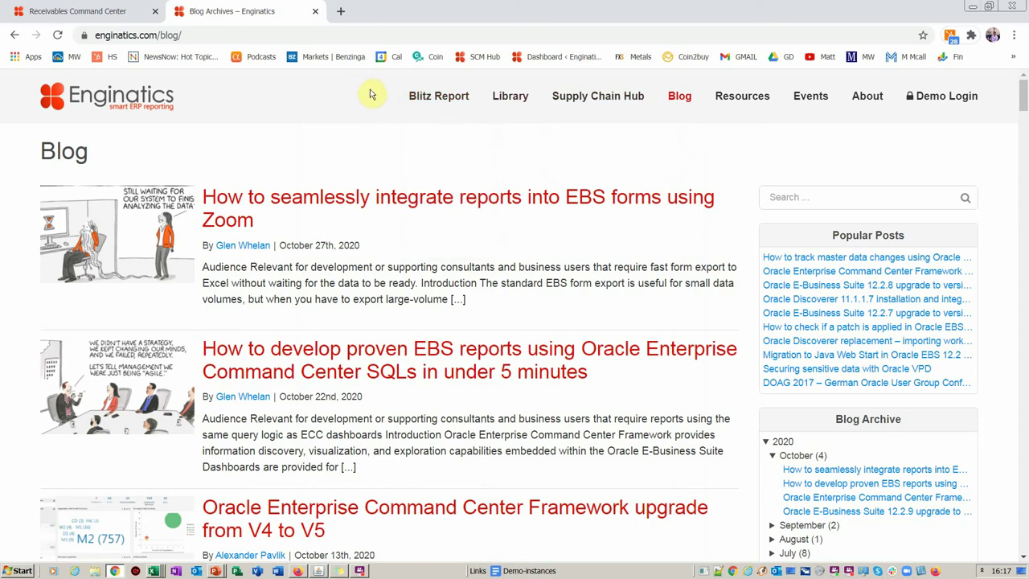
key("alt+Tab")
key("alt+Tab")
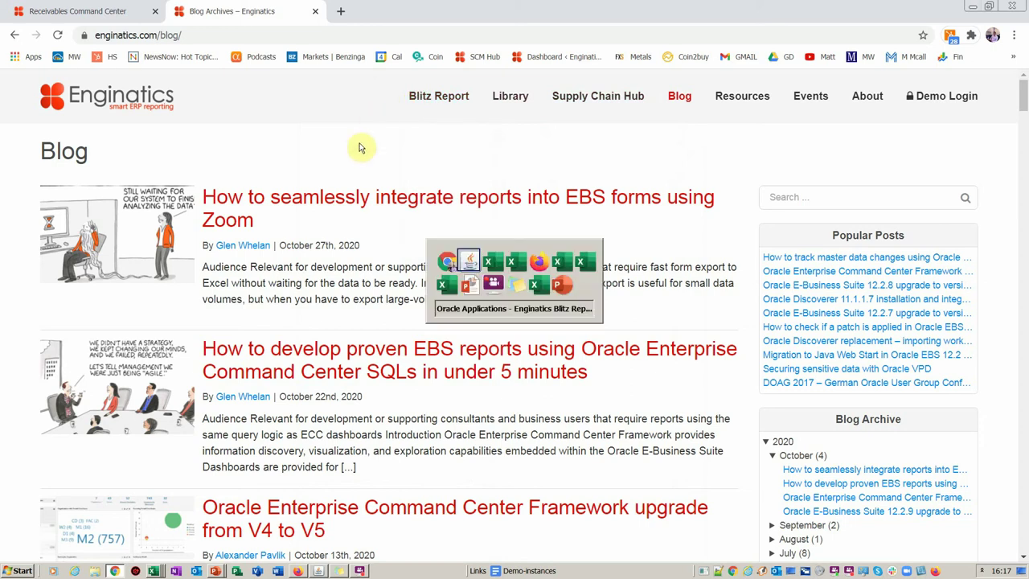
key("alt+Tab")
key("alt+Tab")
key("alt+Tab")
key("alt+Tab")
key("alt+Tab")
key("alt+Tab")
key("alt+Tab")
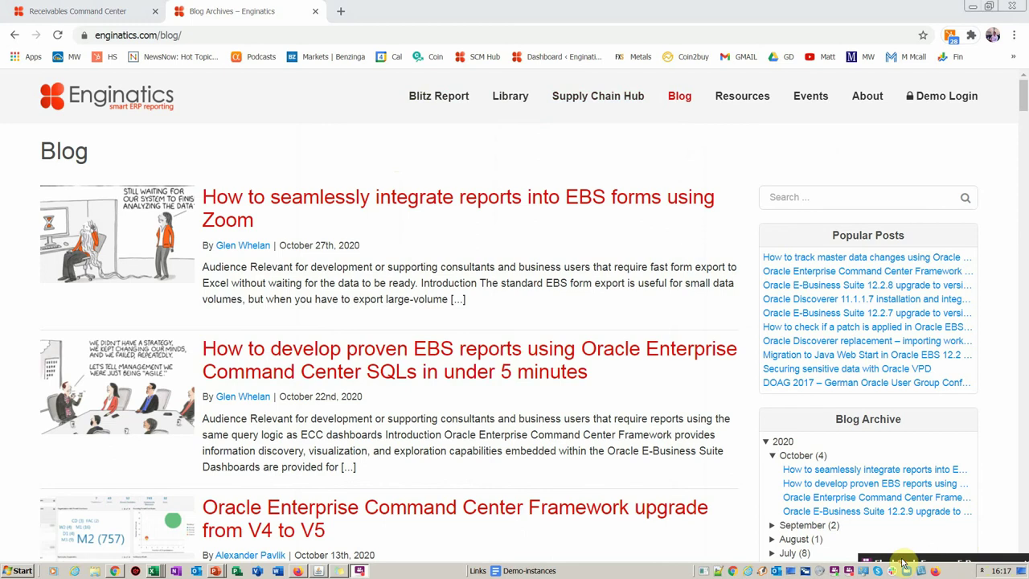
mouse_move(904, 563)
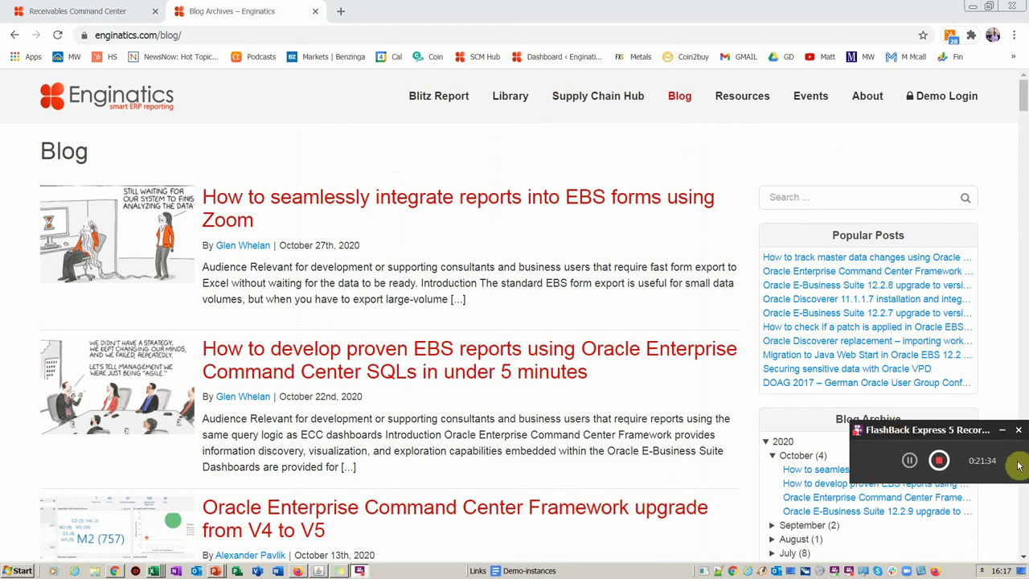